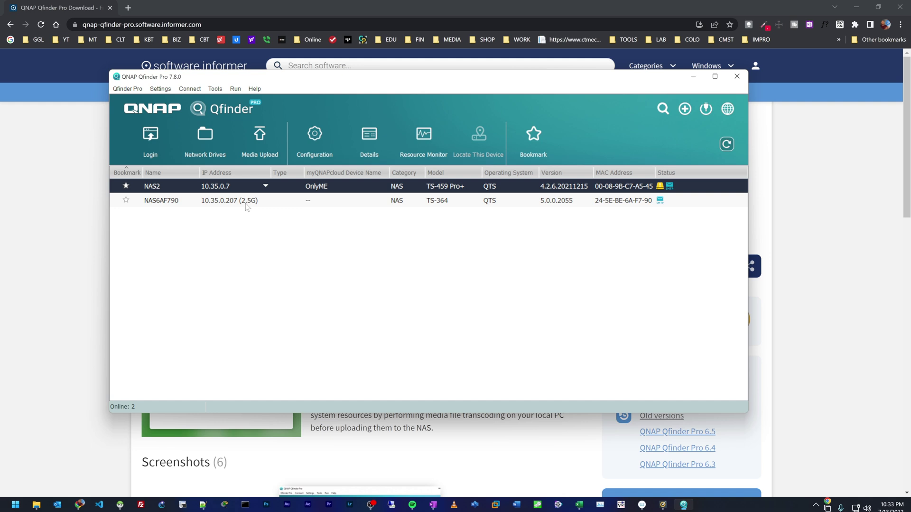
# Review the nas and nas2 DNS host records, opening and closing the nas2 record's properties
pyautogui.click(246, 204)
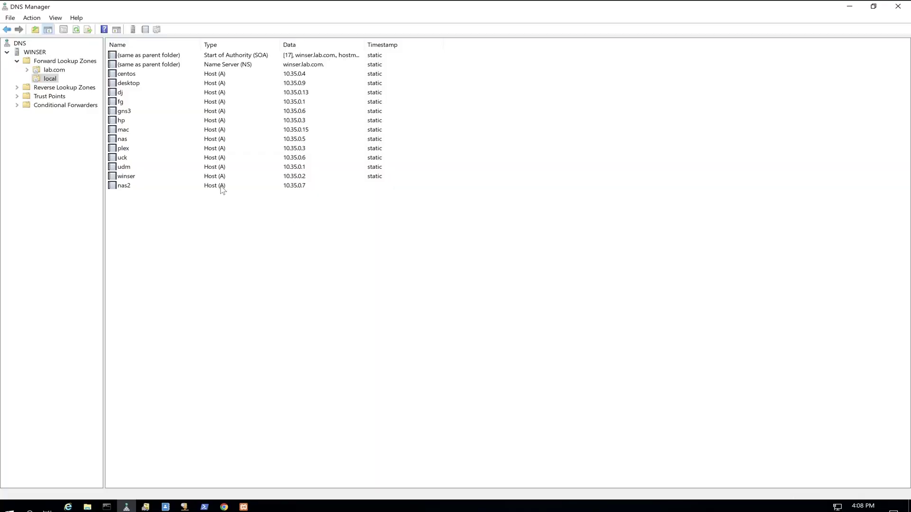
pyautogui.click(221, 187)
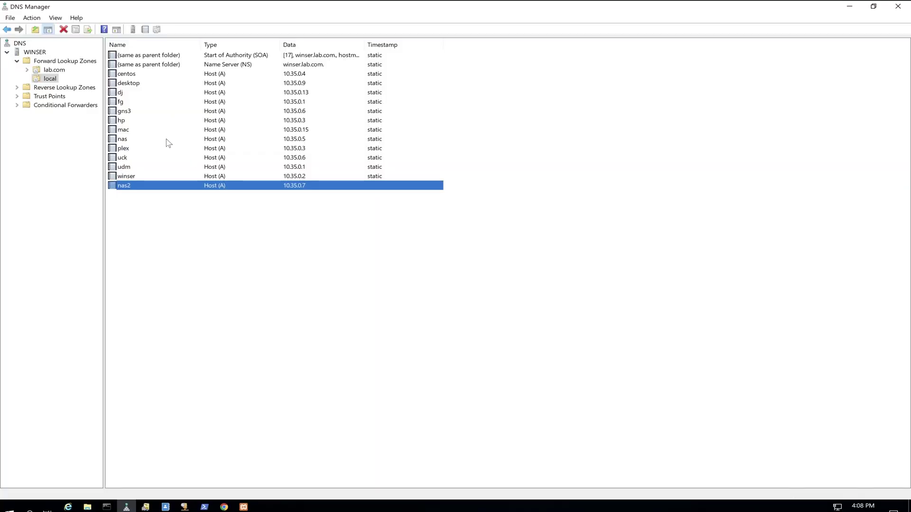
pyautogui.click(166, 139)
pyautogui.click(245, 185)
pyautogui.doubleClick(374, 190)
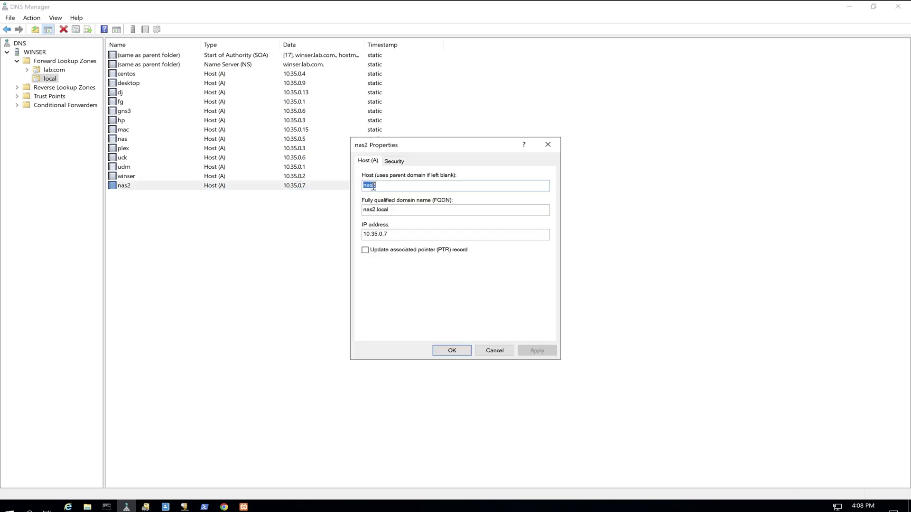
pyautogui.click(457, 354)
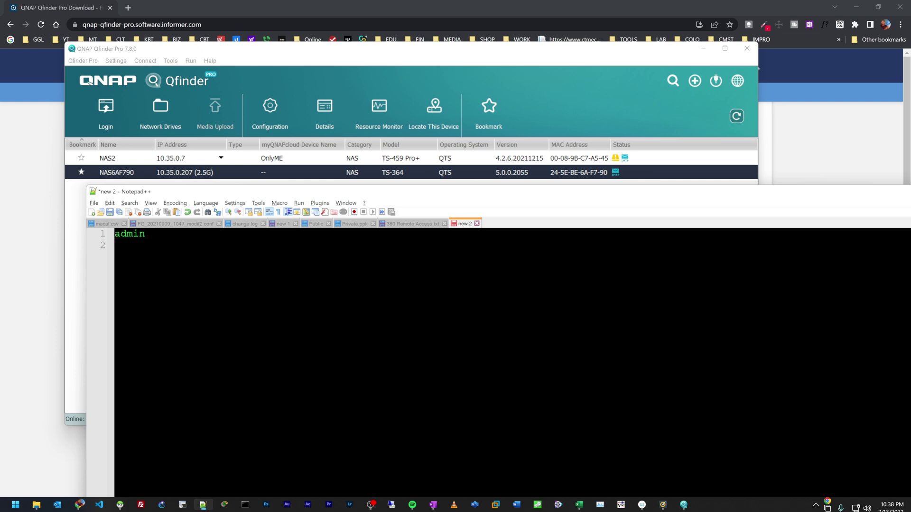
# Note the NAS default password in Notepad++ and launch NAS6AF790's login page from Qfinder Pro
pyautogui.press('capslock')
pyautogui.click(127, 131)
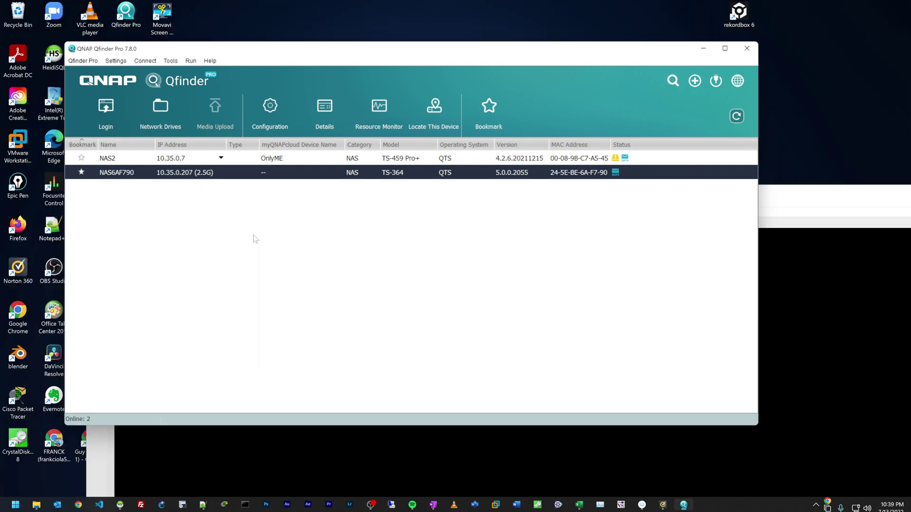
pyautogui.doubleClick(208, 174)
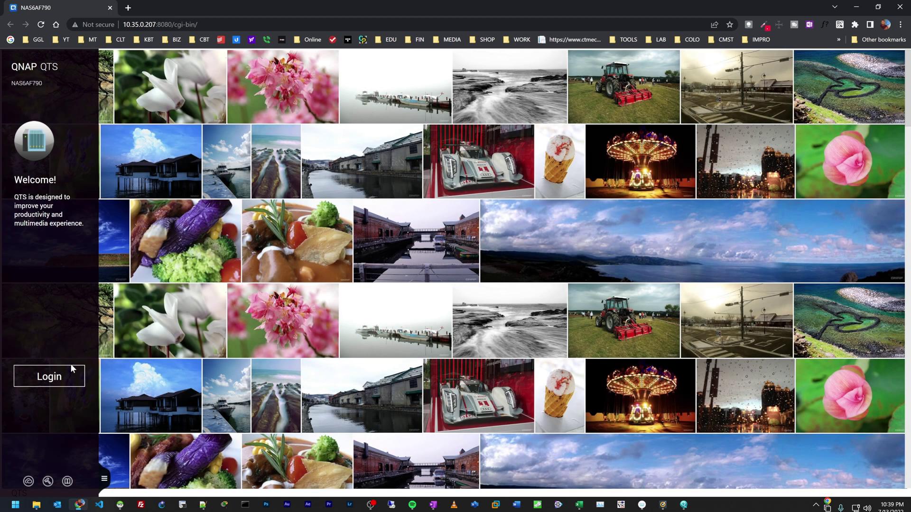
# Sign in to NAS6AF790 as admin using the default password copied from the note
pyautogui.click(53, 377)
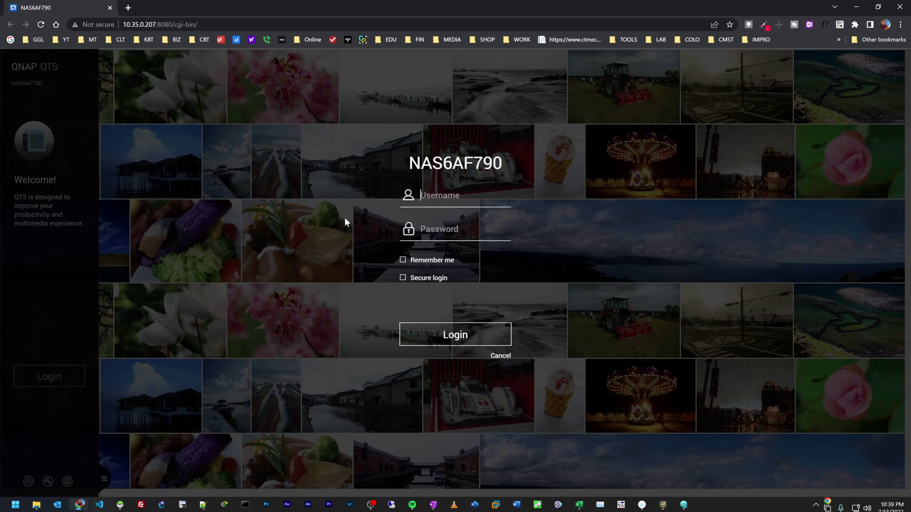
pyautogui.write('admin')
pyautogui.hotkey('alt', 'Tab')
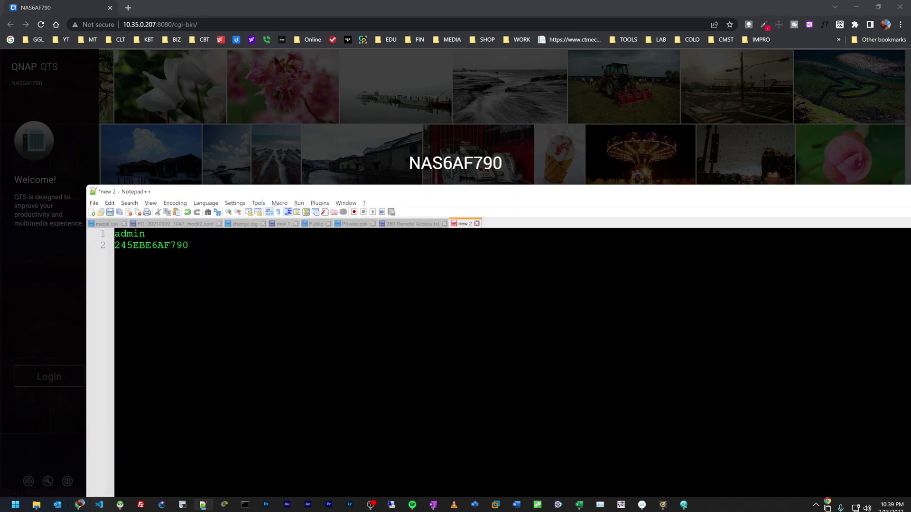
pyautogui.hotkey('shift', 'Home')
pyautogui.hotkey('alt', 'Tab')
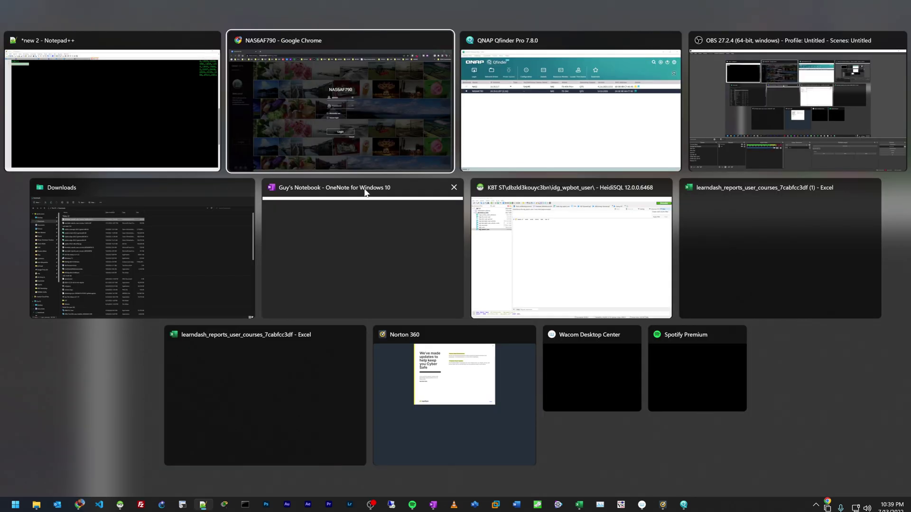
pyautogui.press('Tab')
pyautogui.hotkey('ctrl', 'v')
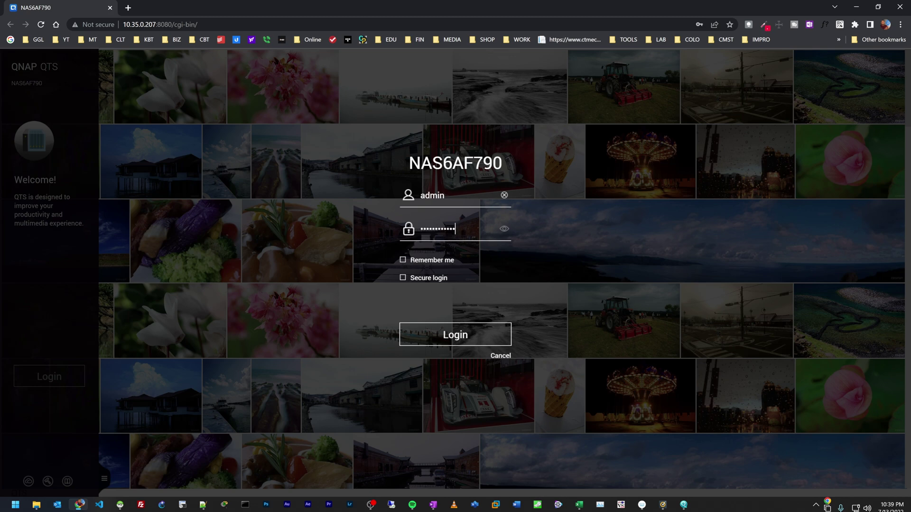
pyautogui.click(431, 332)
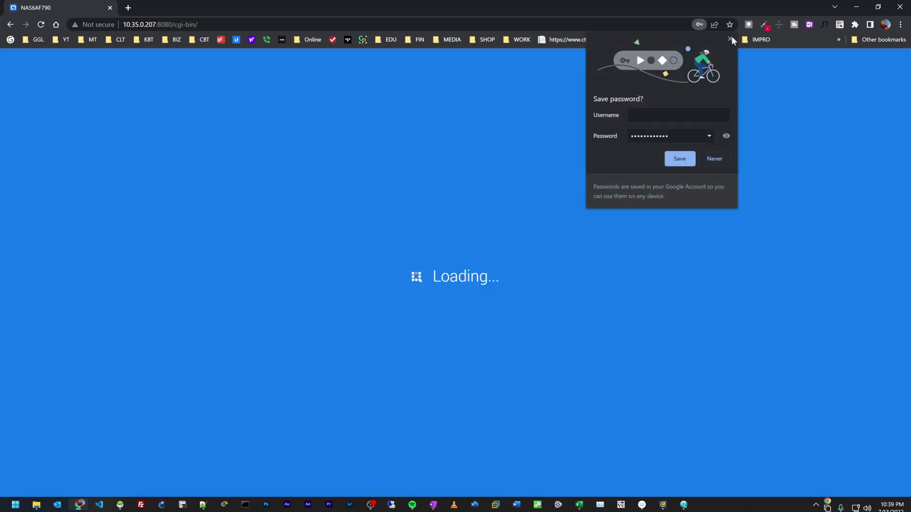
# Decline Chrome's save-password offer and accept the data and privacy notice
pyautogui.click(731, 39)
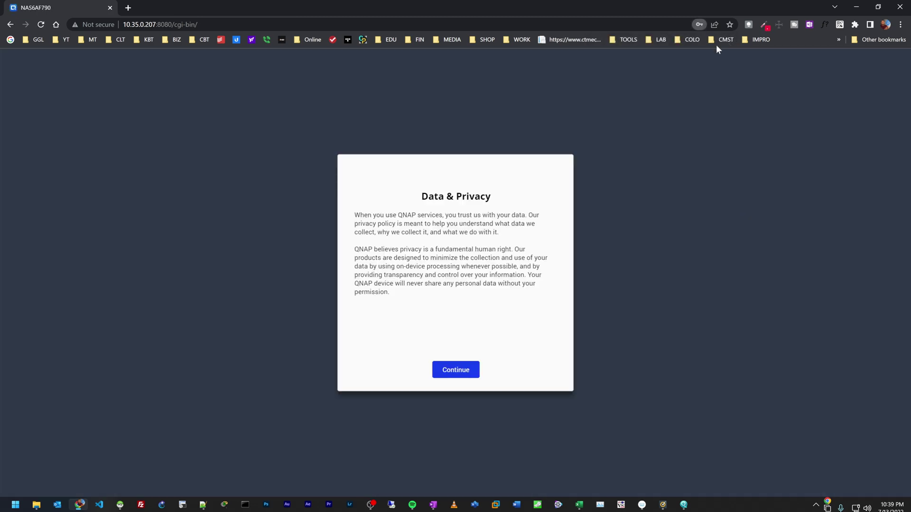
pyautogui.click(453, 369)
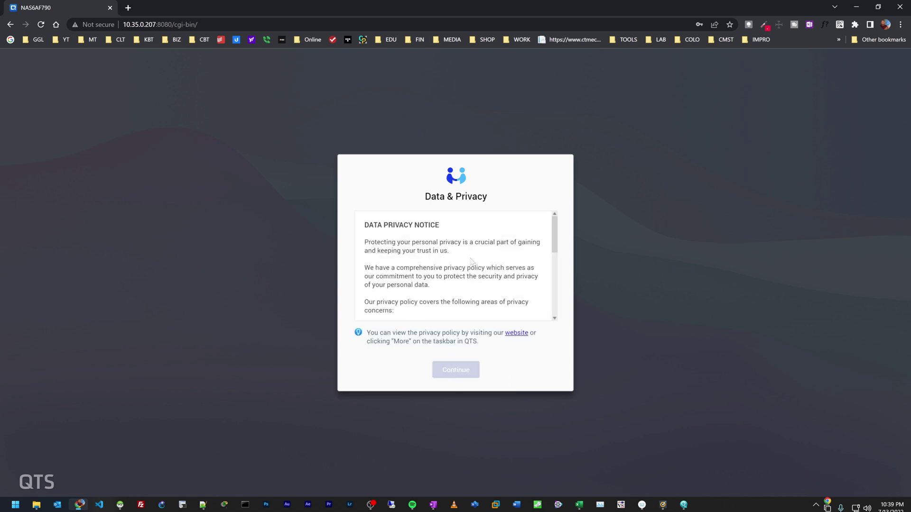
pyautogui.scroll(-10, 471, 261)
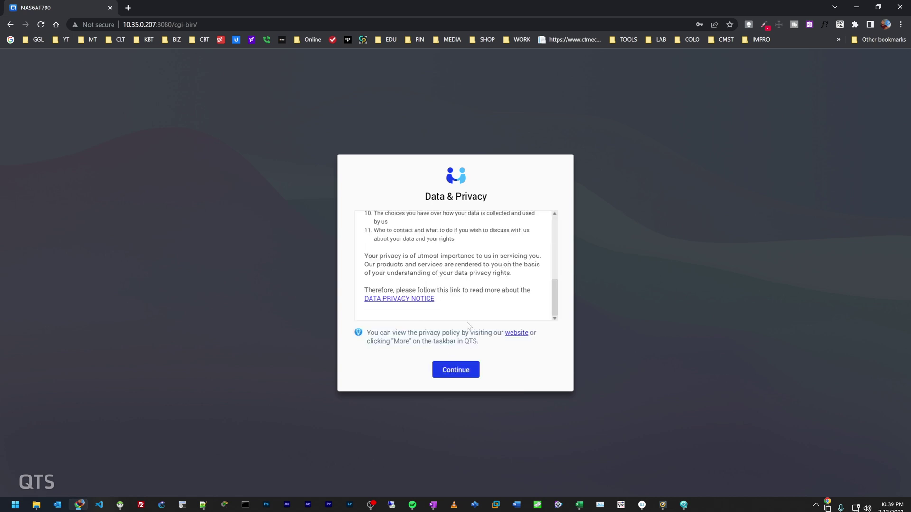
pyautogui.click(458, 375)
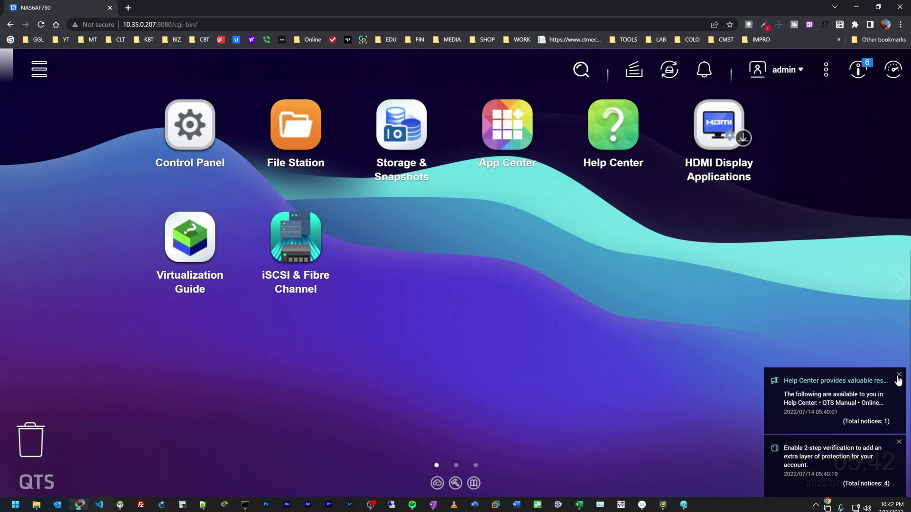
# Dismiss the Help Center and 2-step verification notices and go to user management
pyautogui.click(898, 375)
pyautogui.click(899, 442)
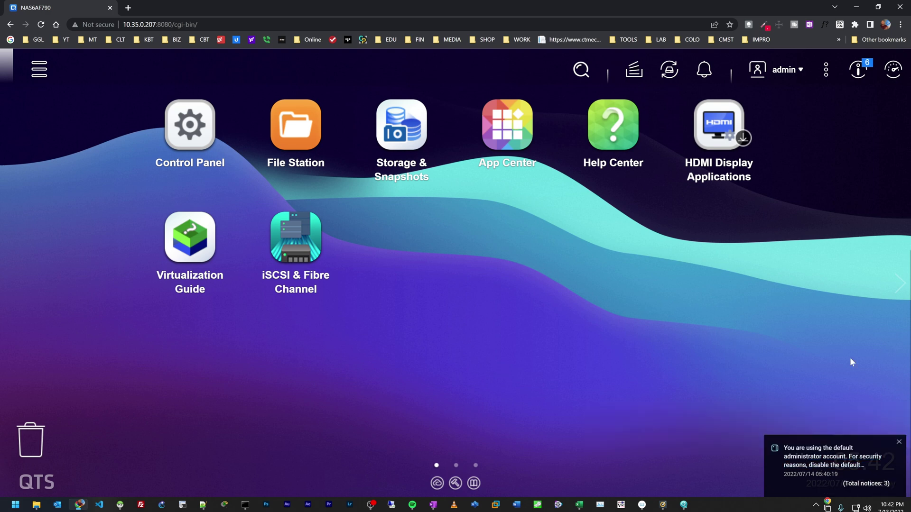
pyautogui.click(825, 467)
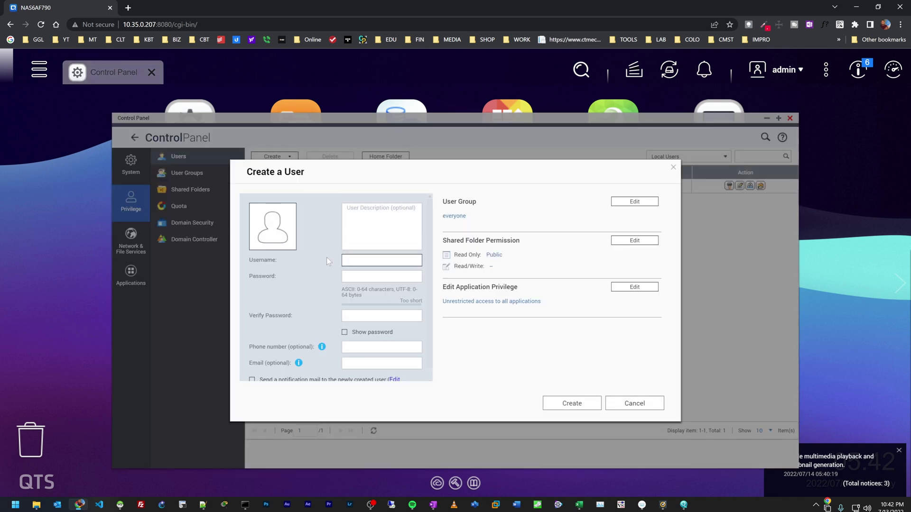
# Create user KBTrainings with a password in the administrators group, declining Chrome's password save
pyautogui.write('KBTrainings')
pyautogui.press('Tab')
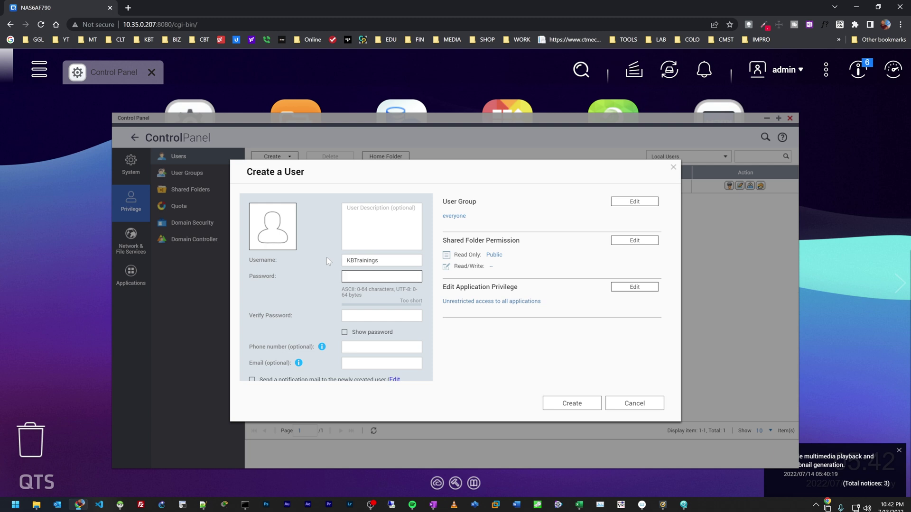
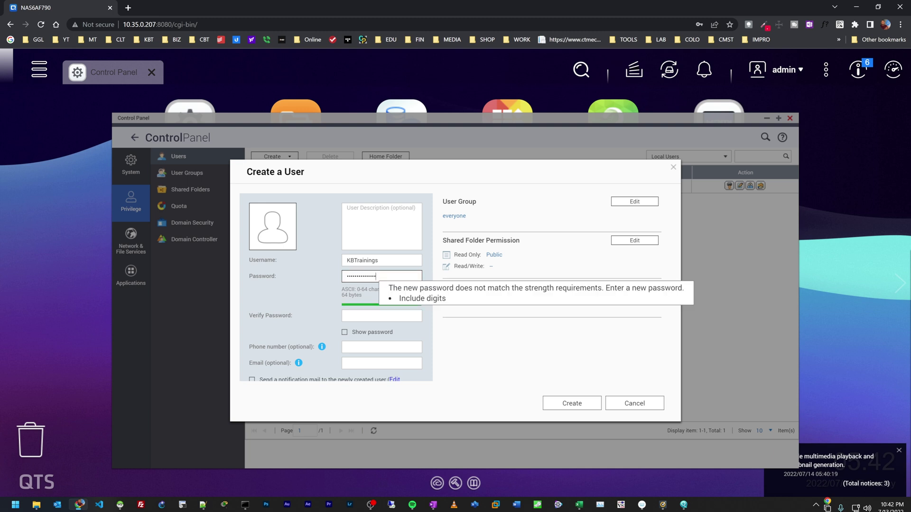
pyautogui.press('Tab')
pyautogui.hotkey('ctrl', 'v')
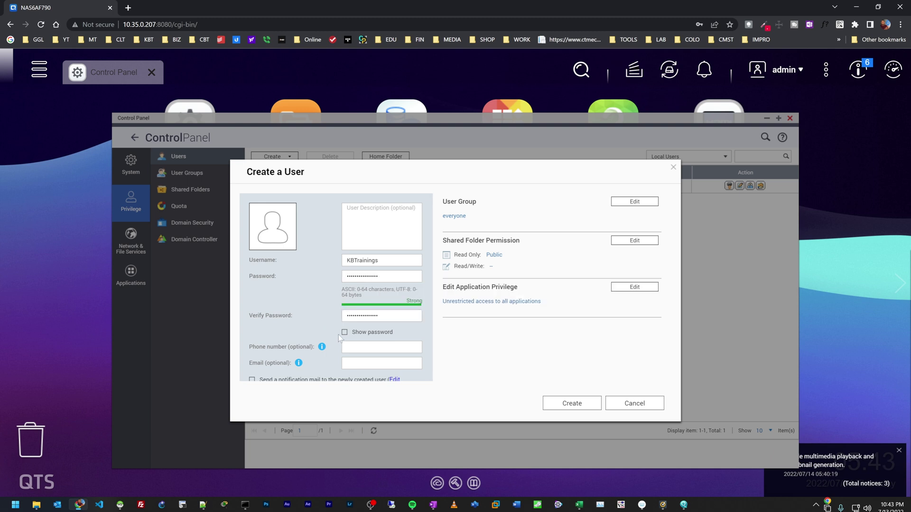
pyautogui.scroll(-1, 329, 330)
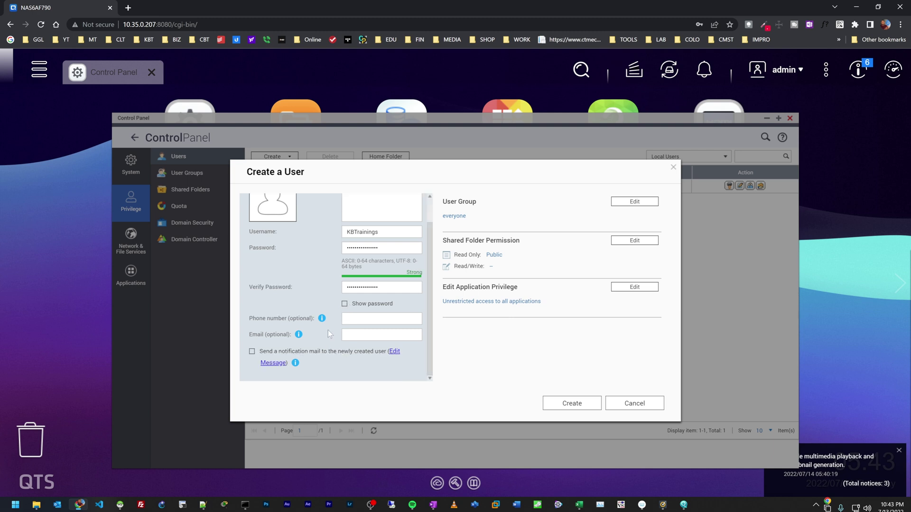
pyautogui.click(634, 203)
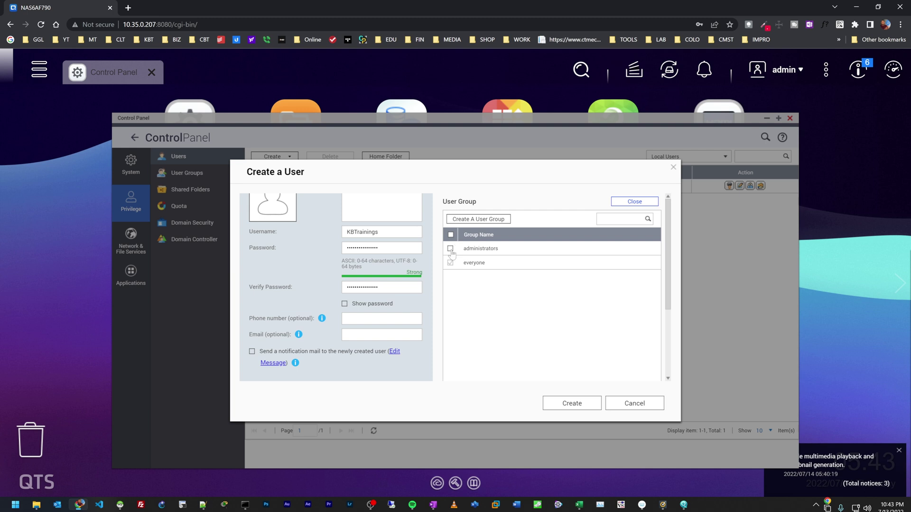
pyautogui.click(450, 249)
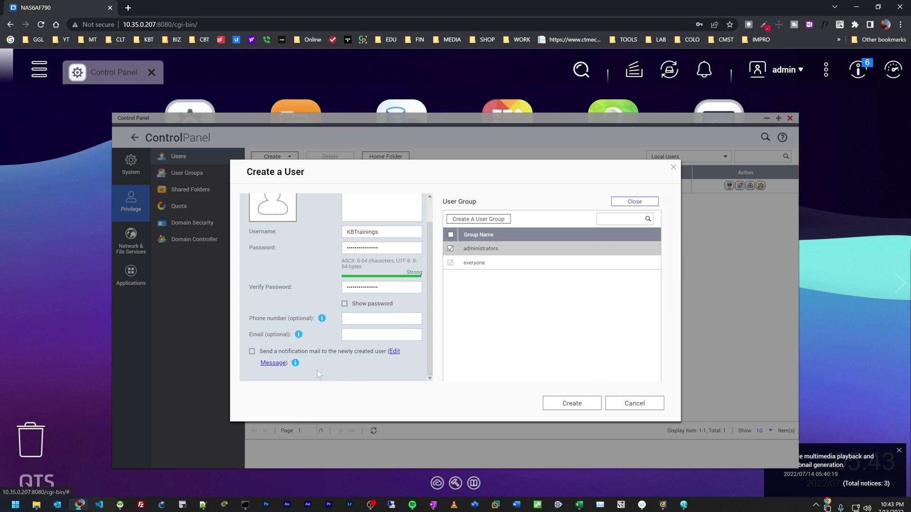
pyautogui.click(557, 401)
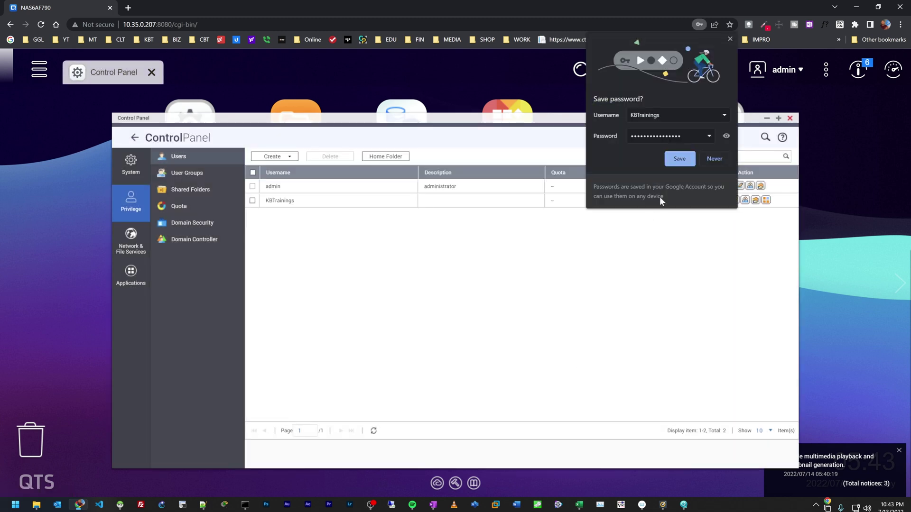
pyautogui.click(731, 38)
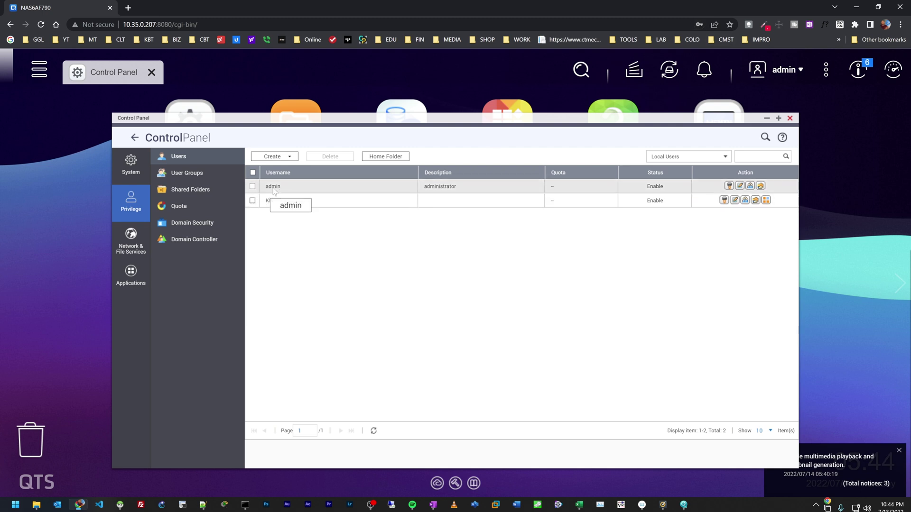
# In General Settings, shorten the server name from NAS6AF790 to NAS and apply
pyautogui.click(136, 173)
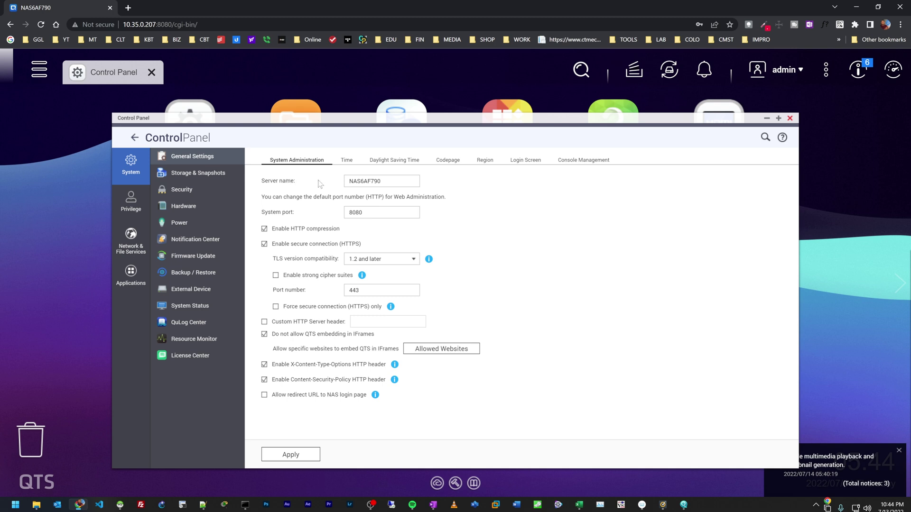
pyautogui.moveTo(361, 181); pyautogui.dragTo(422, 184)
pyautogui.press('BackSpace')
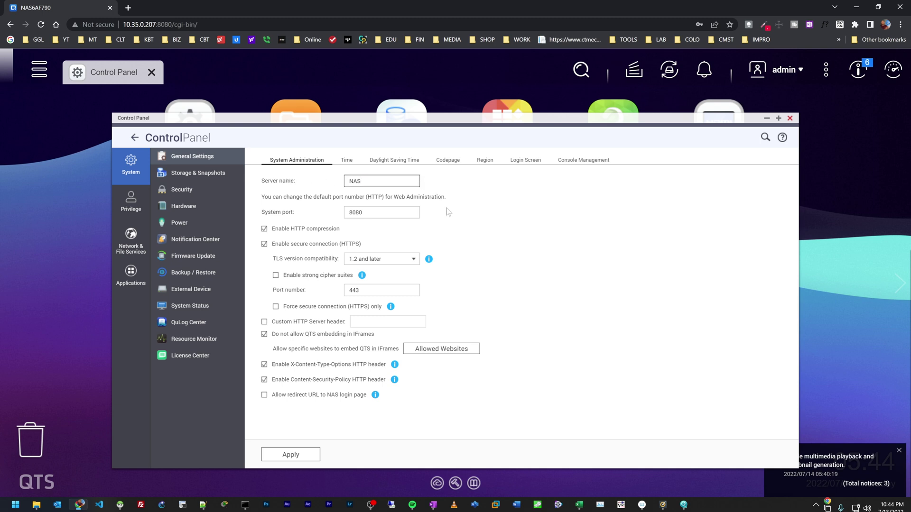
pyautogui.click(296, 456)
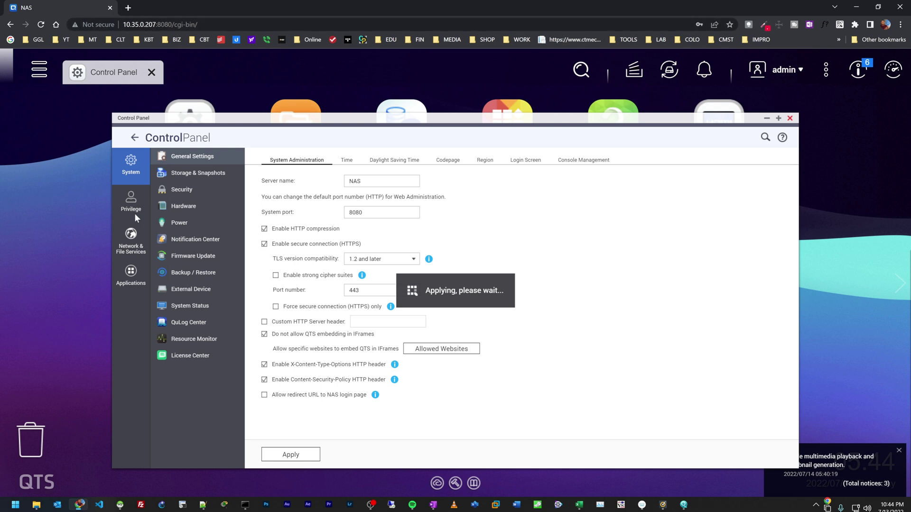
# Configure Adapter 1 with static IP 10.35.0.5 and gateway 10.35.0.1, then apply
pyautogui.click(132, 242)
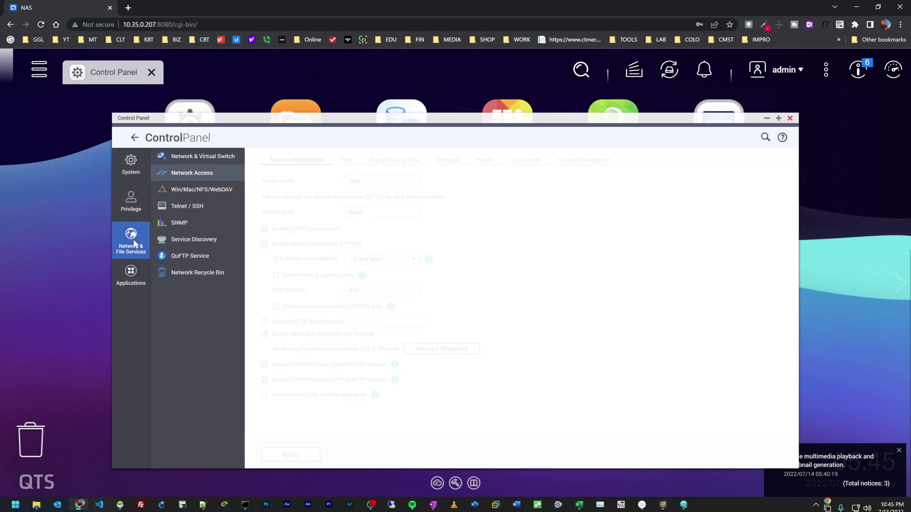
pyautogui.click(191, 154)
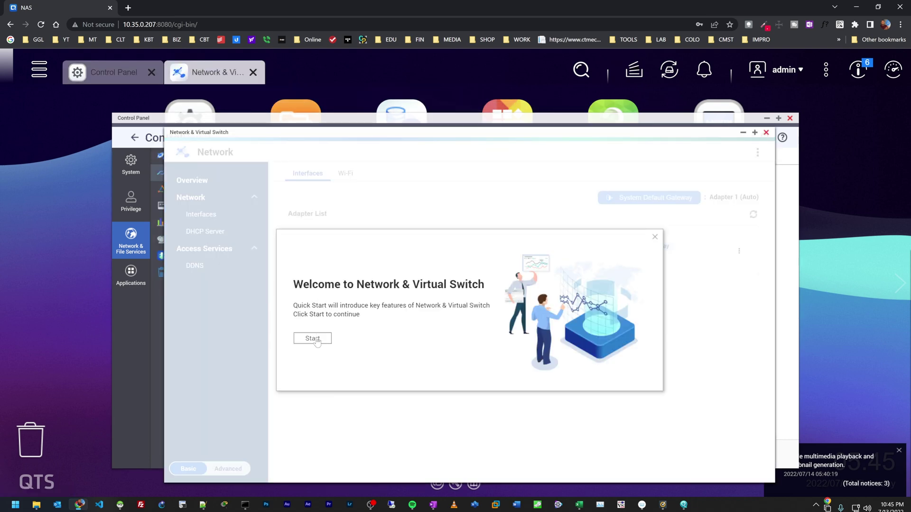
pyautogui.click(314, 339)
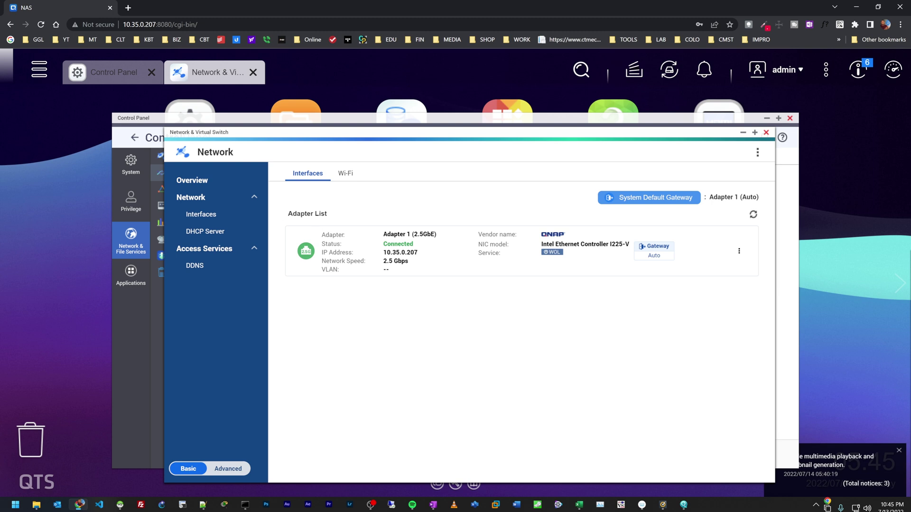
pyautogui.click(739, 252)
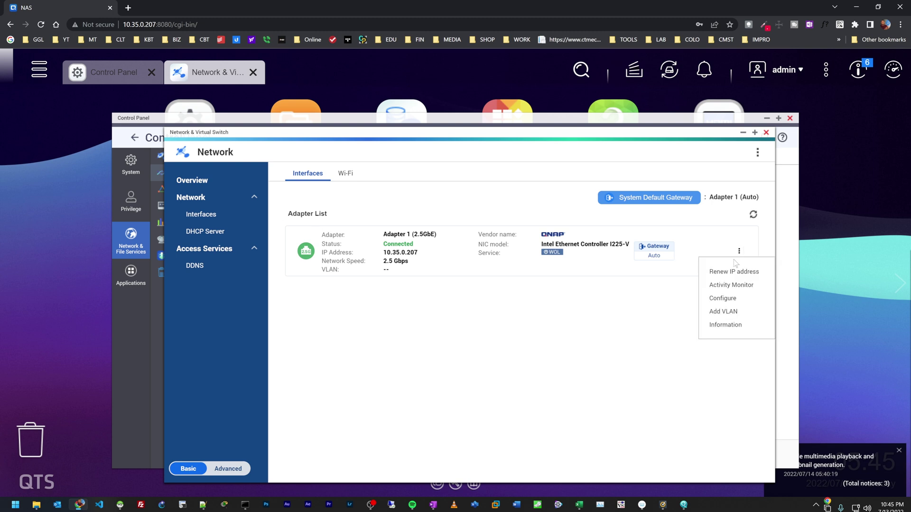
pyautogui.click(728, 299)
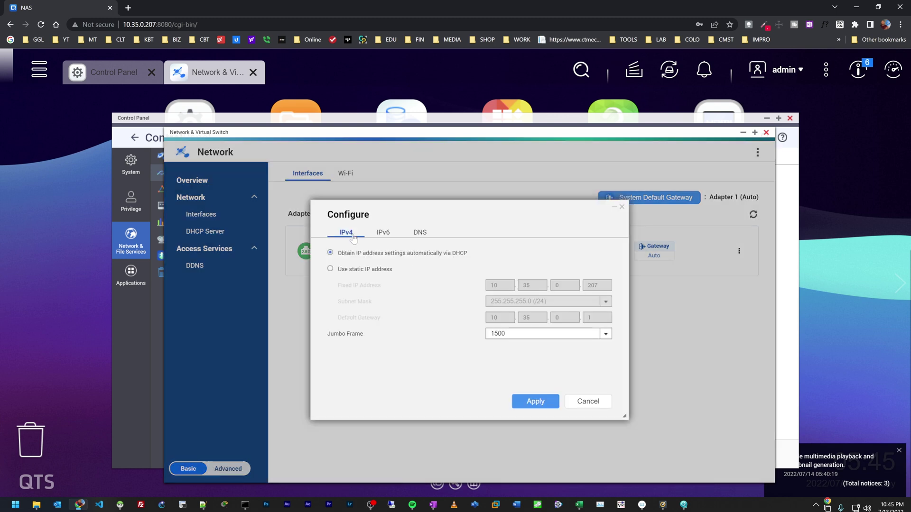
pyautogui.click(330, 270)
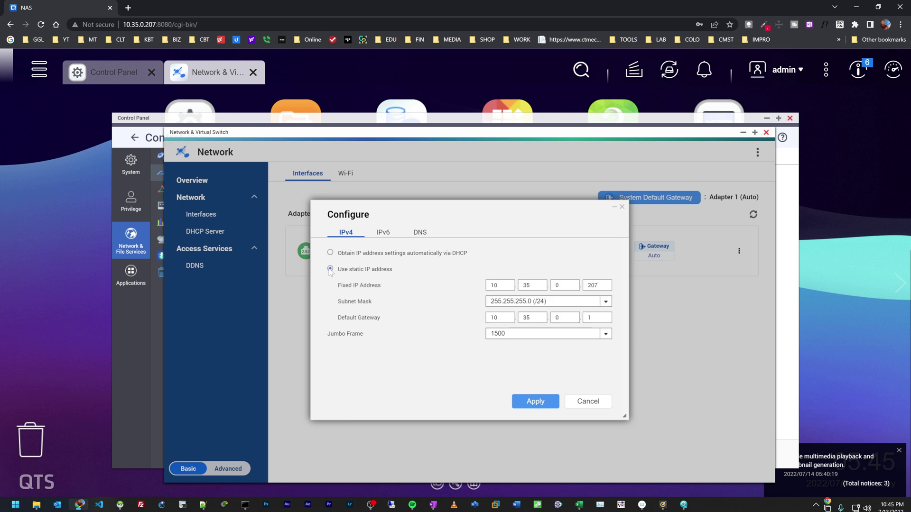
pyautogui.doubleClick(593, 285)
pyautogui.write('5')
pyautogui.click(597, 373)
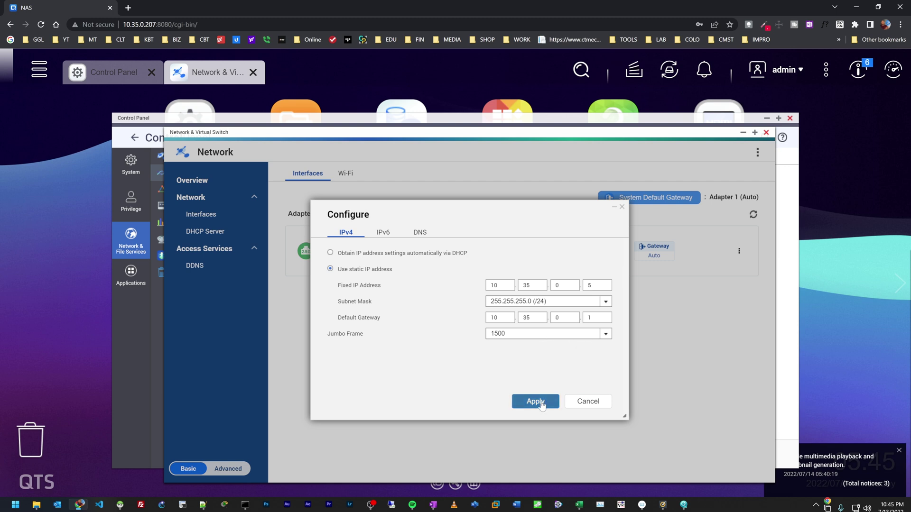
pyautogui.click(541, 404)
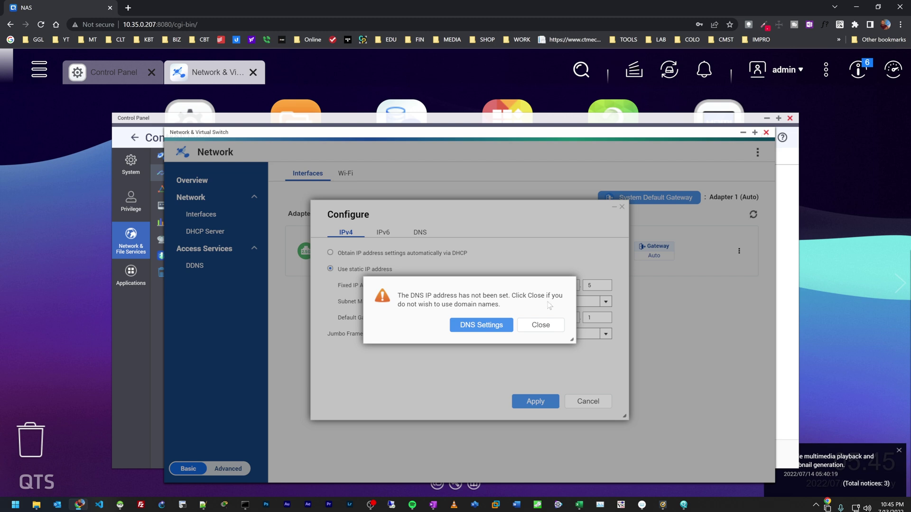
# Set DNS servers 10.35.0.2 and 8.8.8.8, apply, and confirm the IP change to 10.35.0.5
pyautogui.click(481, 325)
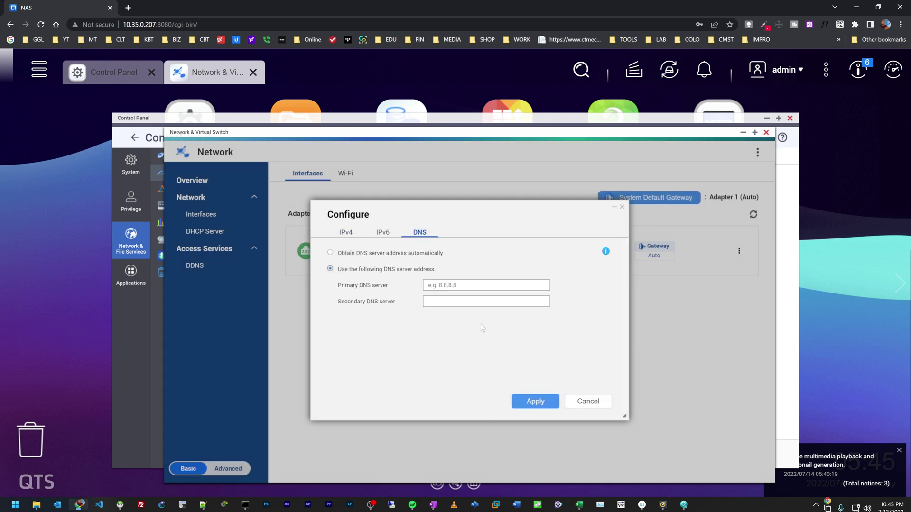
pyautogui.click(450, 285)
pyautogui.write('10.35.0.2')
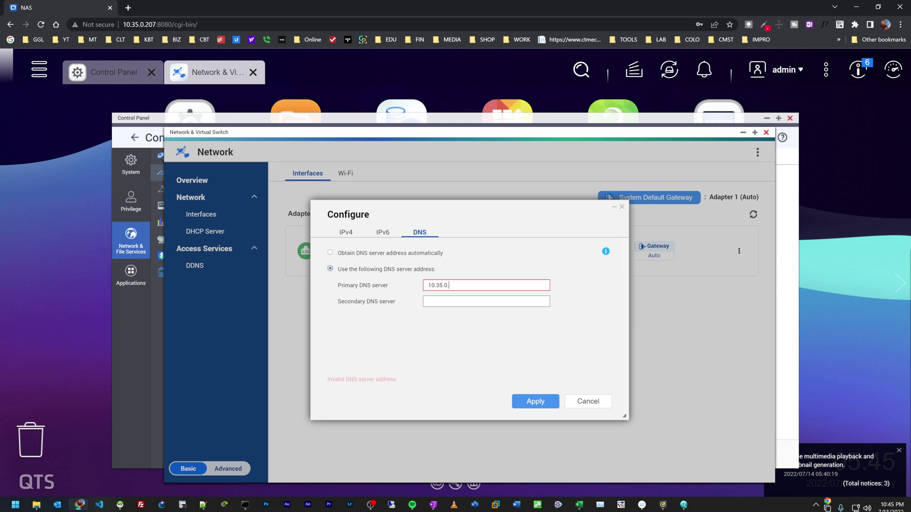
pyautogui.click(449, 299)
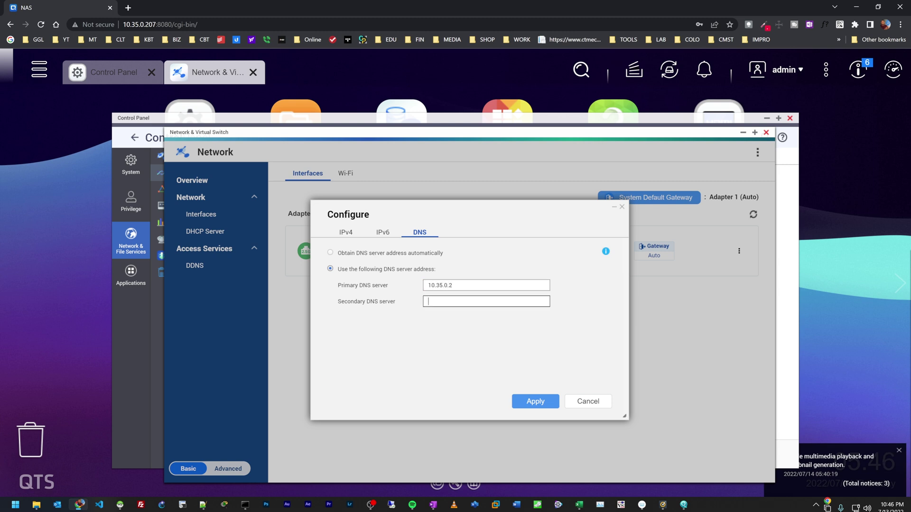
pyautogui.write('8.8.8.8')
pyautogui.click(522, 403)
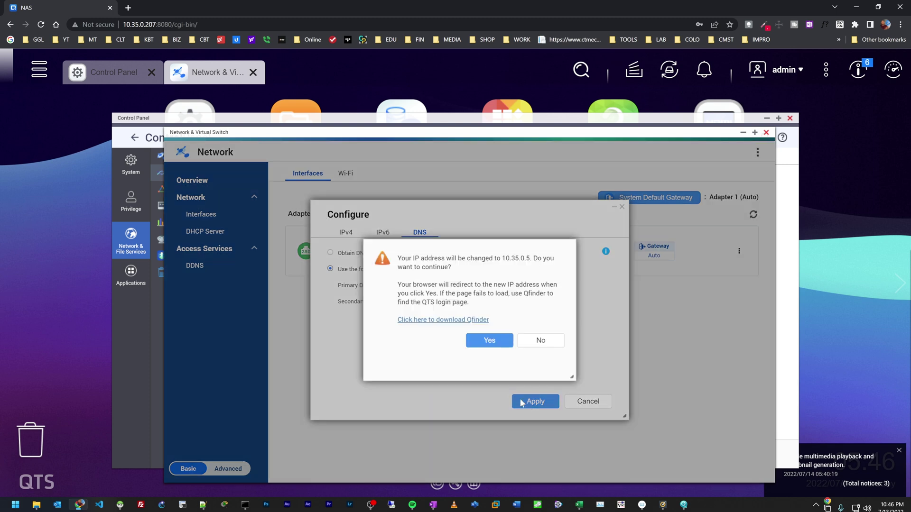
pyautogui.click(500, 338)
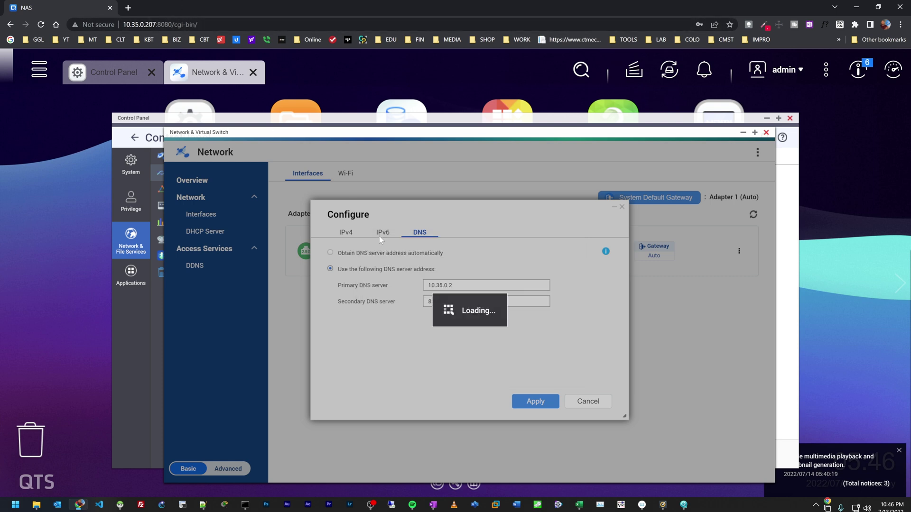
# Duplicate the NAS tab and sign in again at the new address 10.35.0.5
pyautogui.rightClick(57, 8)
pyautogui.click(84, 76)
pyautogui.click(443, 338)
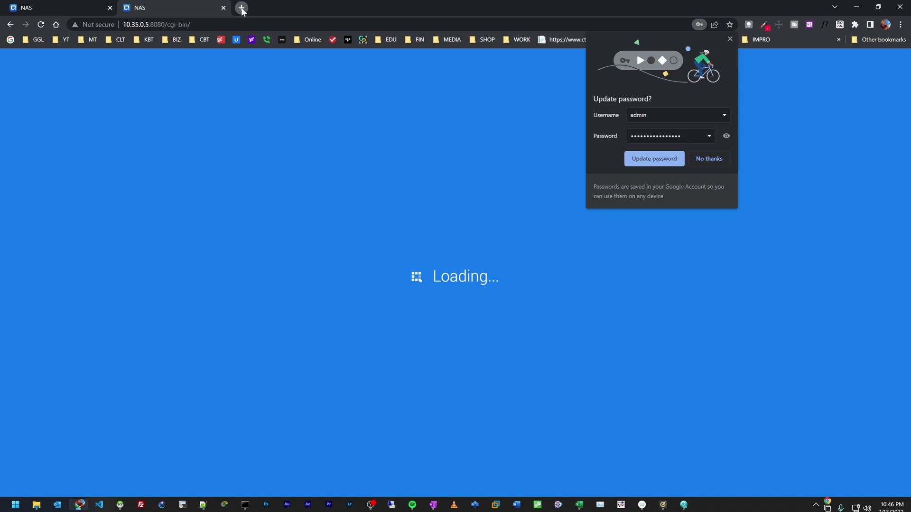
# Load the NAS login page at nas.local in a new tab and close the duplicate tab
pyautogui.click(241, 8)
pyautogui.write('nas.local')
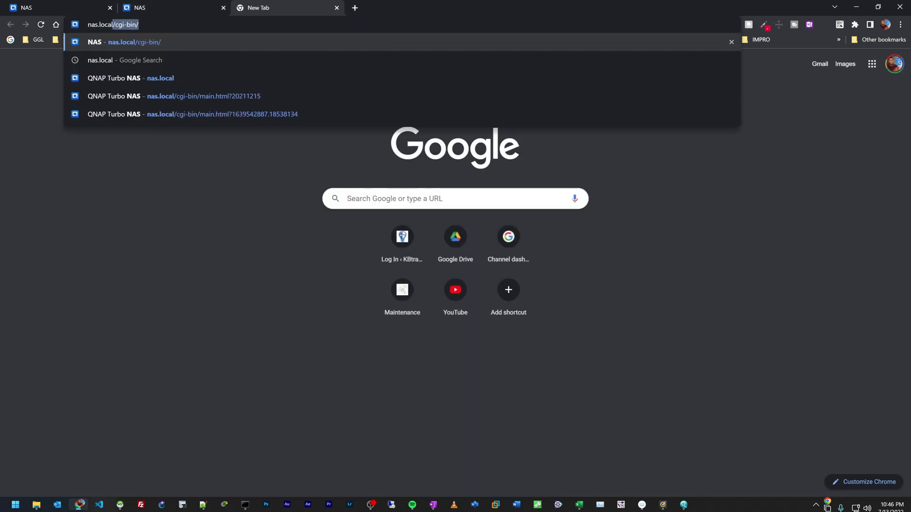
pyautogui.press('Return')
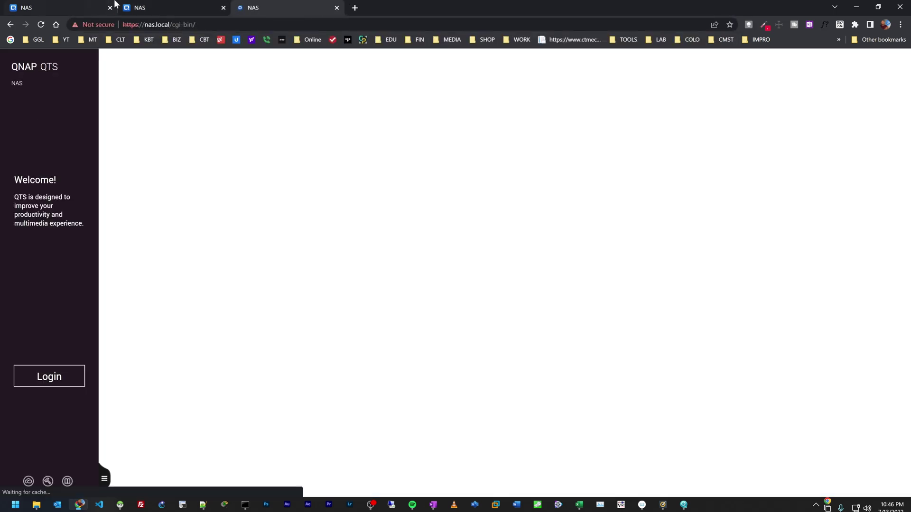
pyautogui.click(72, 378)
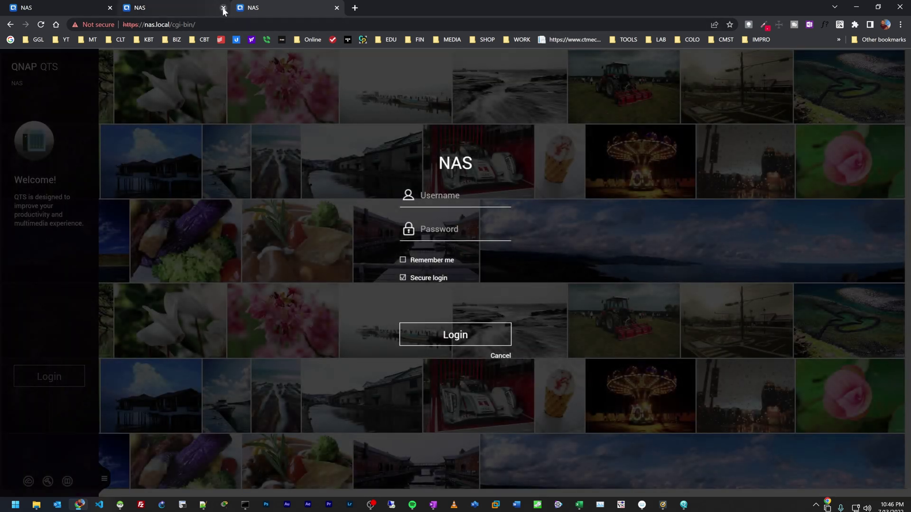
pyautogui.click(223, 8)
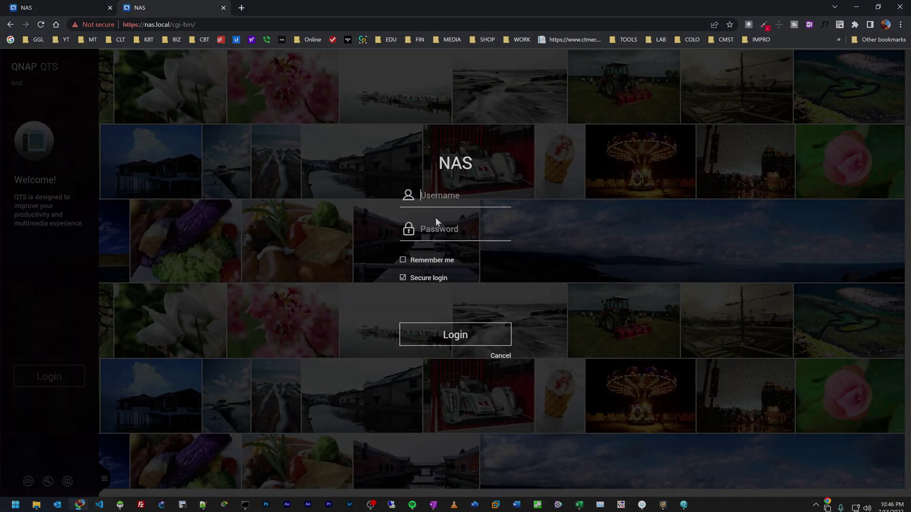
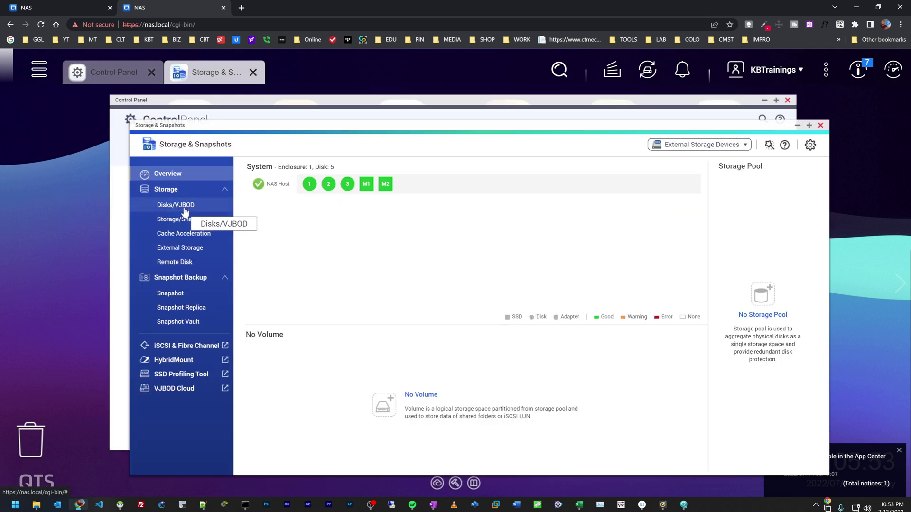
# Open Storage/Snapshots' pool and volume list and launch the Create Storage Pool Wizard
pyautogui.click(185, 206)
pyautogui.click(181, 175)
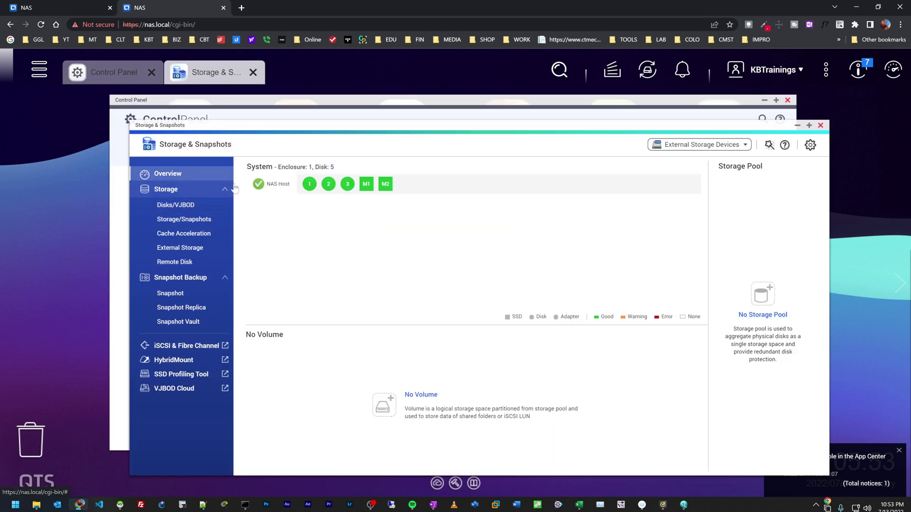
pyautogui.moveTo(348, 186)
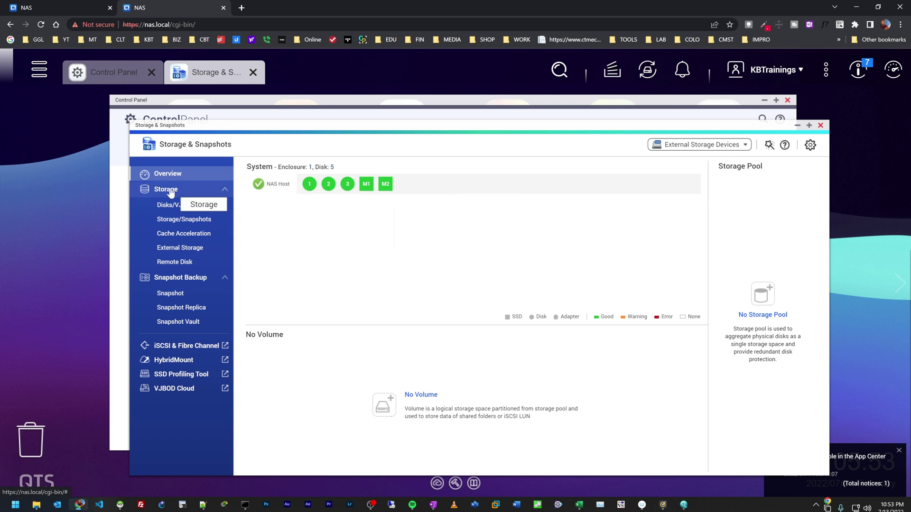
pyautogui.click(186, 220)
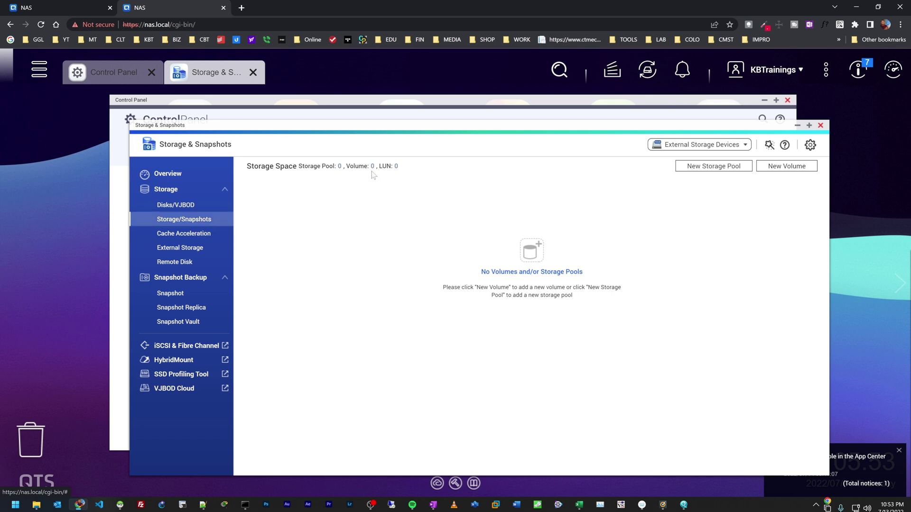
pyautogui.click(531, 257)
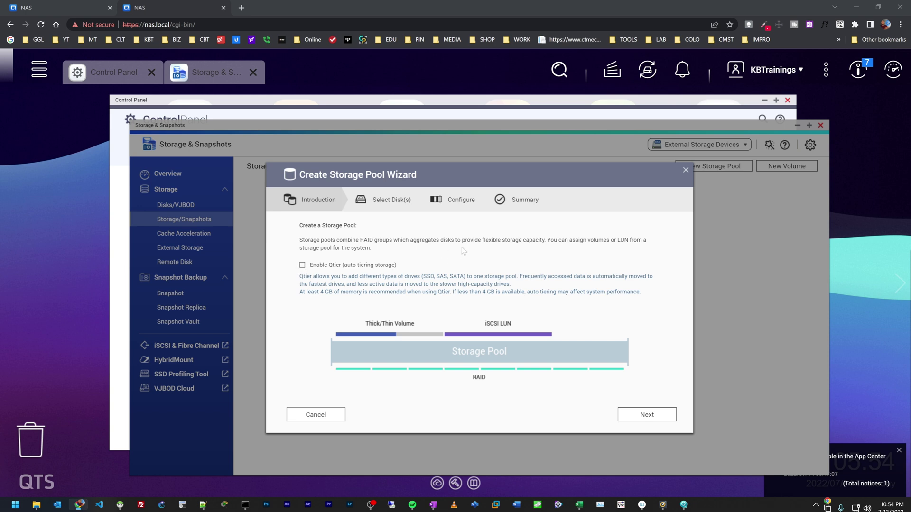
# Select Disks 1, 2 and 3 from the NAS Host enclosure in RAID 5 for about 7.26 TB
pyautogui.click(646, 417)
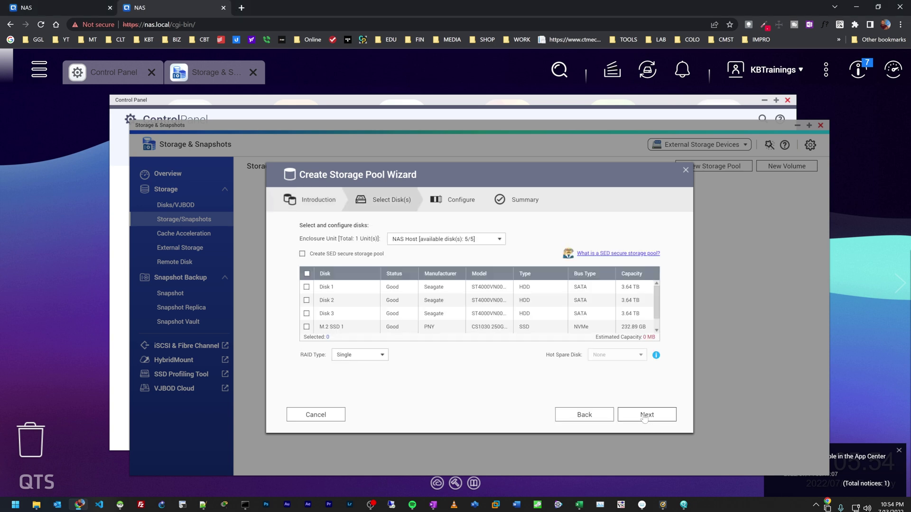
pyautogui.click(403, 241)
pyautogui.click(404, 241)
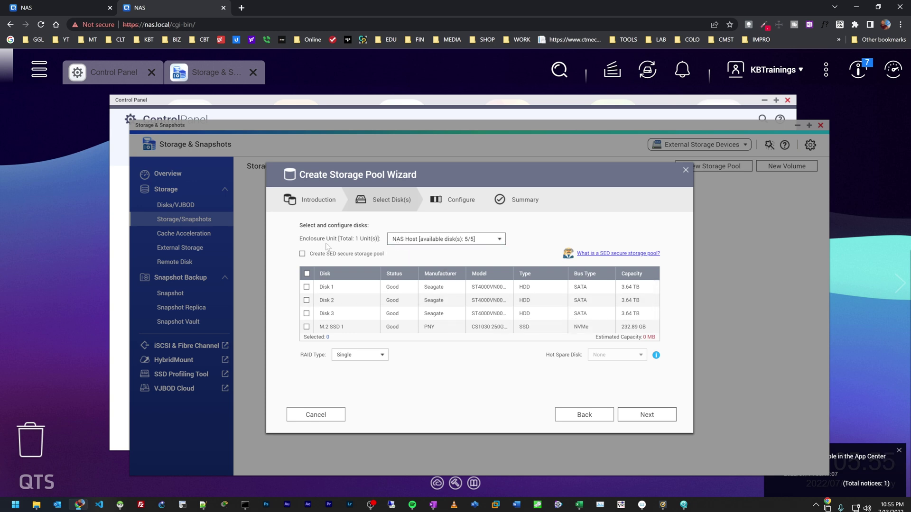
pyautogui.click(307, 287)
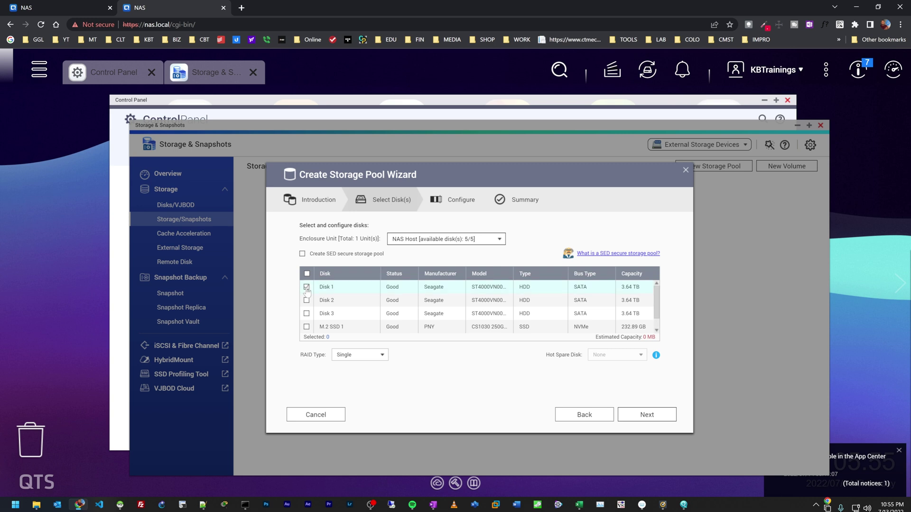
pyautogui.click(306, 300)
pyautogui.click(307, 314)
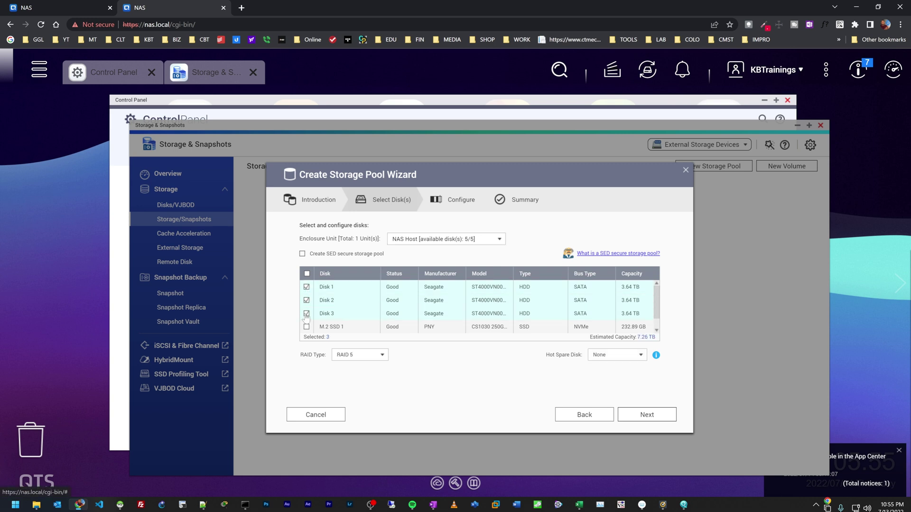
pyautogui.scroll(-1, 429, 305)
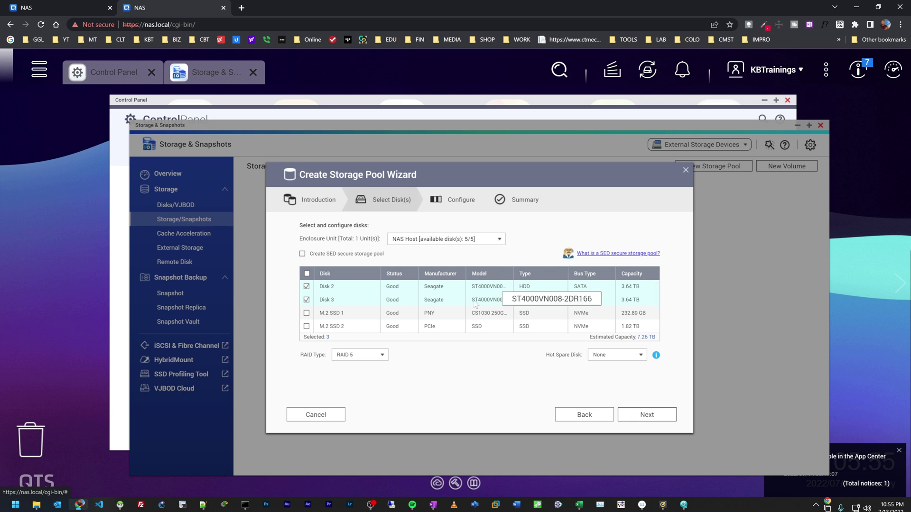
pyautogui.click(383, 356)
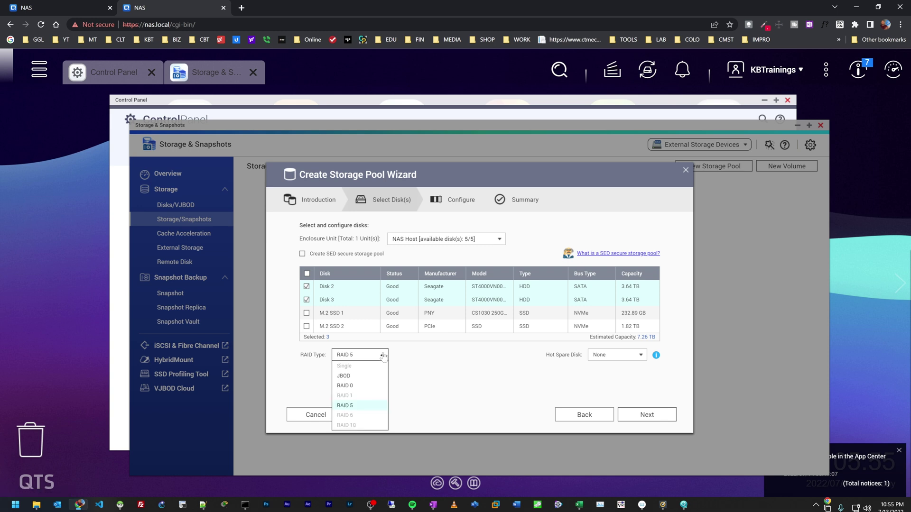
pyautogui.click(366, 408)
pyautogui.scroll(1, 369, 310)
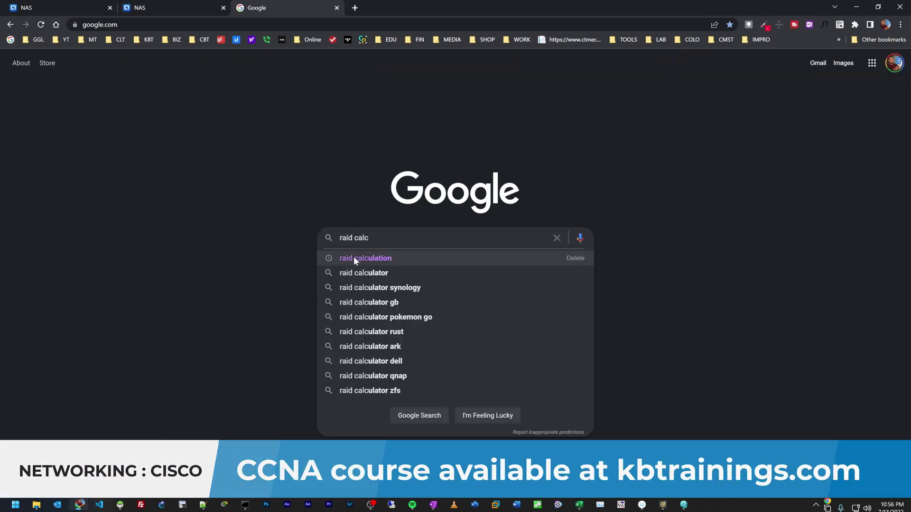
# Find Seagate's RAID Capacity Calculator and add three 4TB drives
pyautogui.click(354, 258)
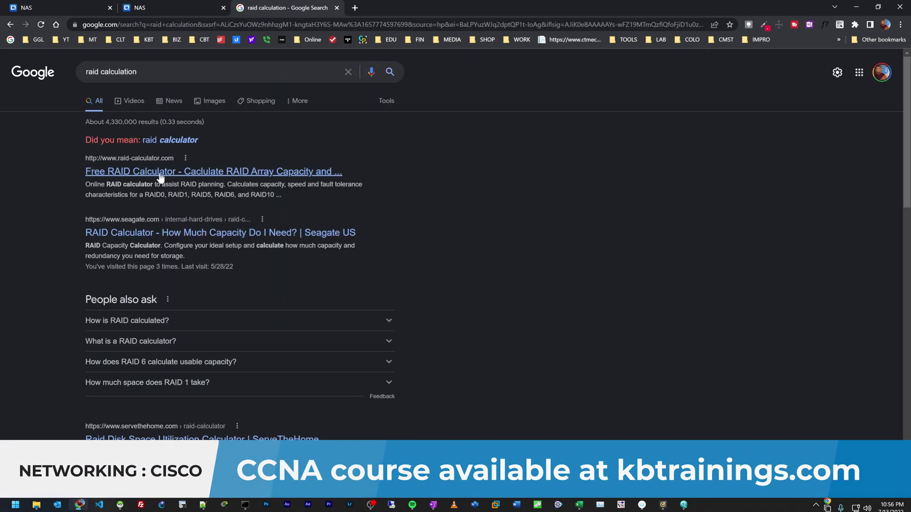
pyautogui.click(185, 233)
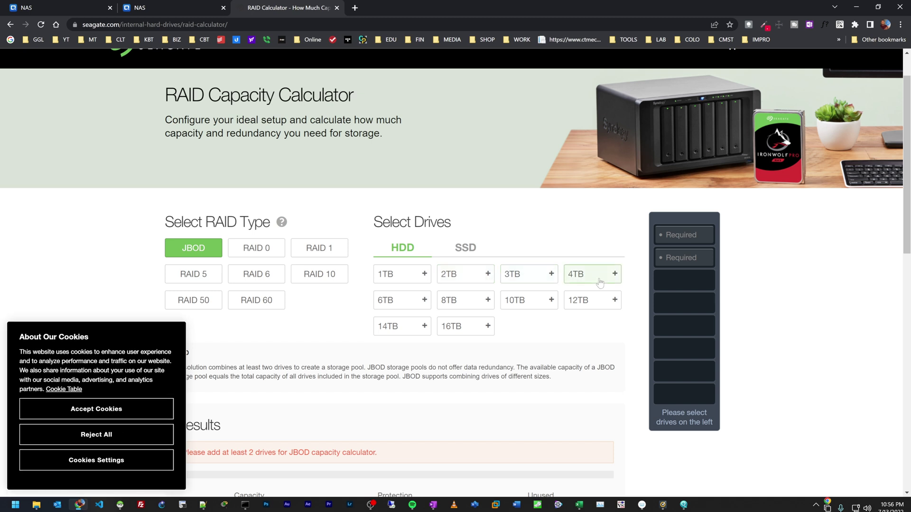
pyautogui.click(615, 274)
pyautogui.click(615, 275)
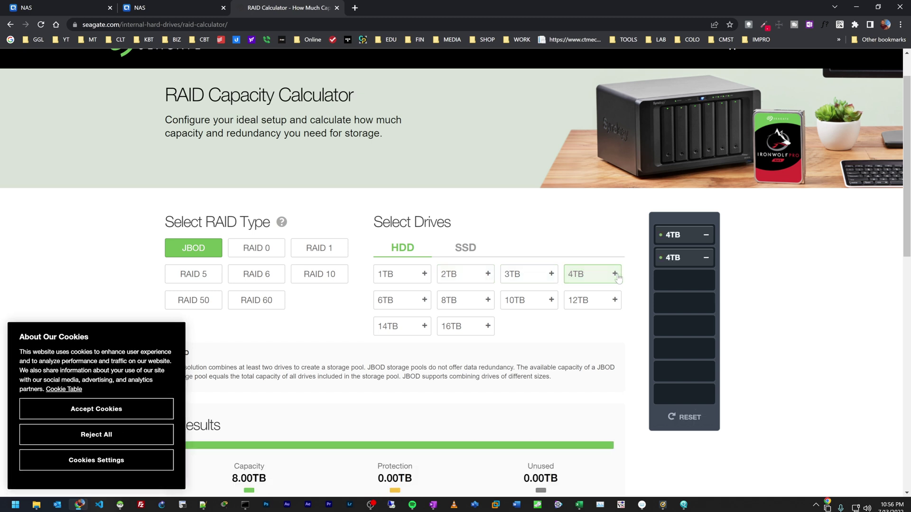
pyautogui.click(615, 274)
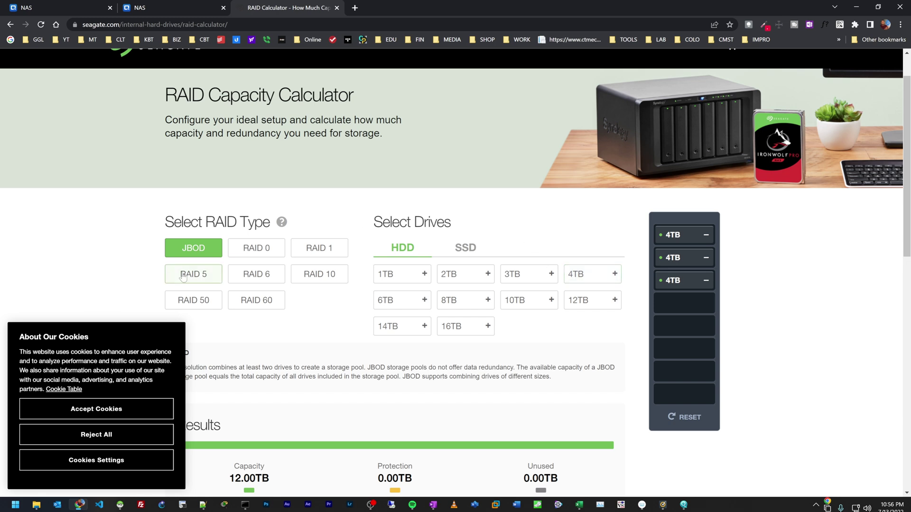
pyautogui.click(114, 414)
# Compare results: RAID 5 gives 8.00TB with 4.00TB protection, RAID 0 12.00TB, RAID 1 4.00TB
pyautogui.click(204, 280)
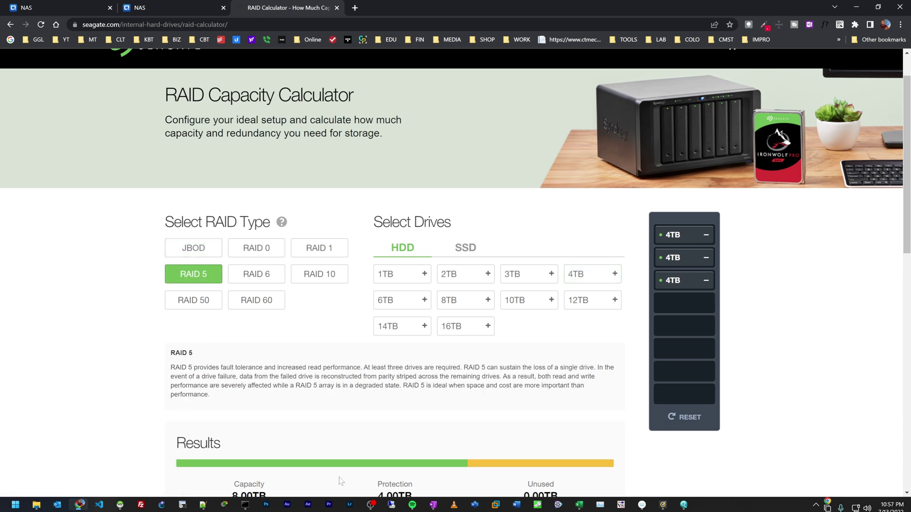
pyautogui.scroll(-2, 326, 440)
pyautogui.doubleClick(236, 400)
pyautogui.moveTo(378, 402); pyautogui.dragTo(414, 403)
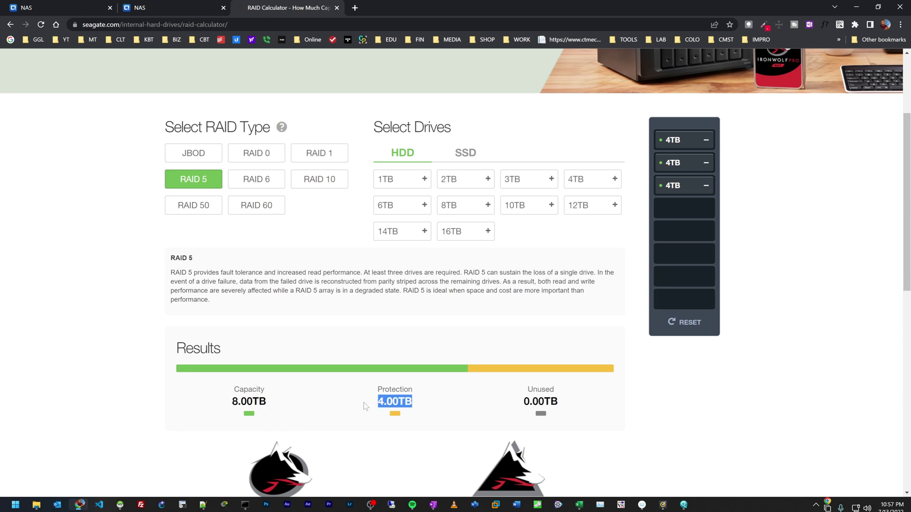
pyautogui.click(260, 157)
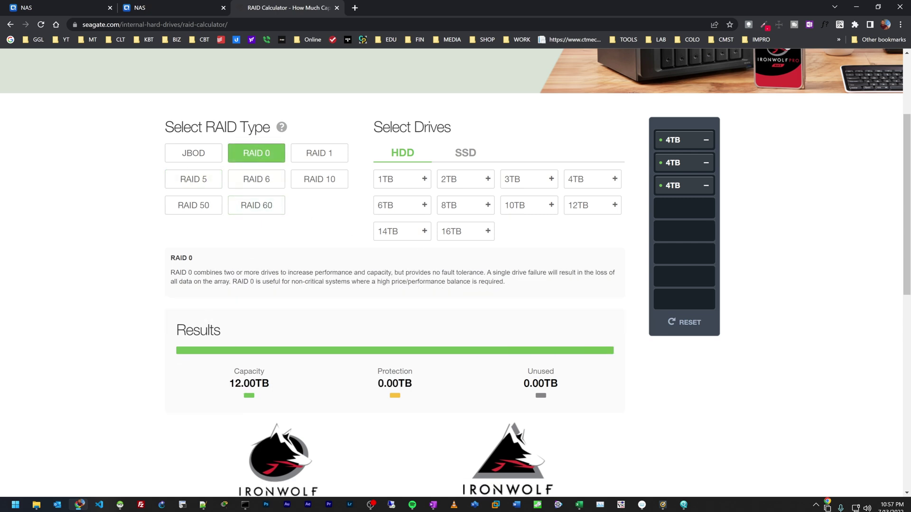
pyautogui.moveTo(234, 383); pyautogui.dragTo(275, 388)
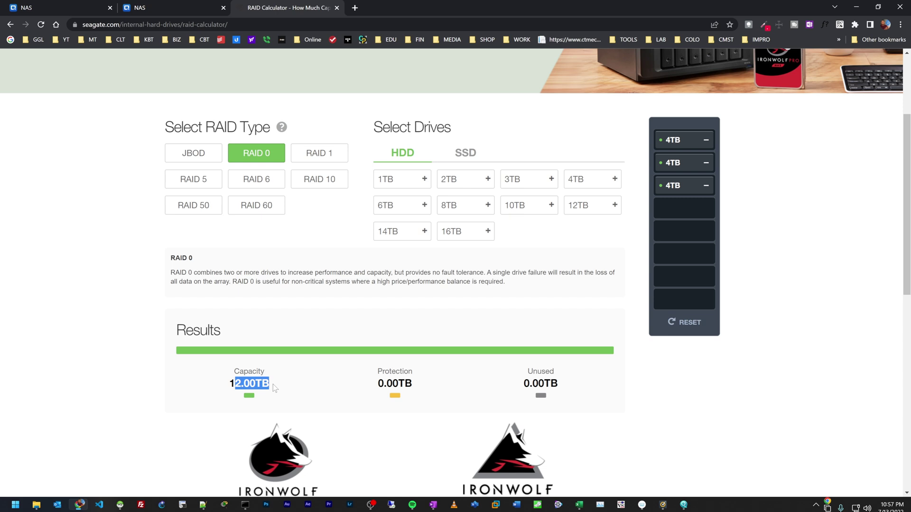
pyautogui.click(322, 154)
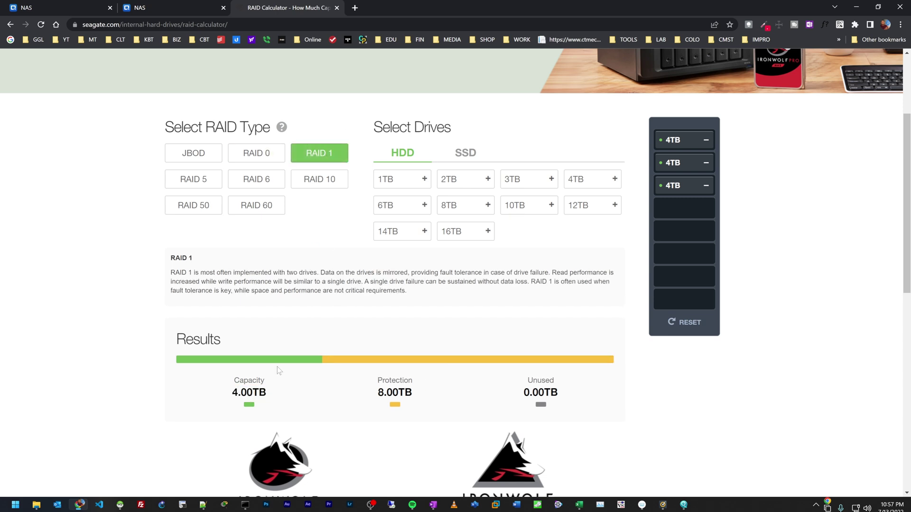
pyautogui.moveTo(232, 392); pyautogui.dragTo(271, 397)
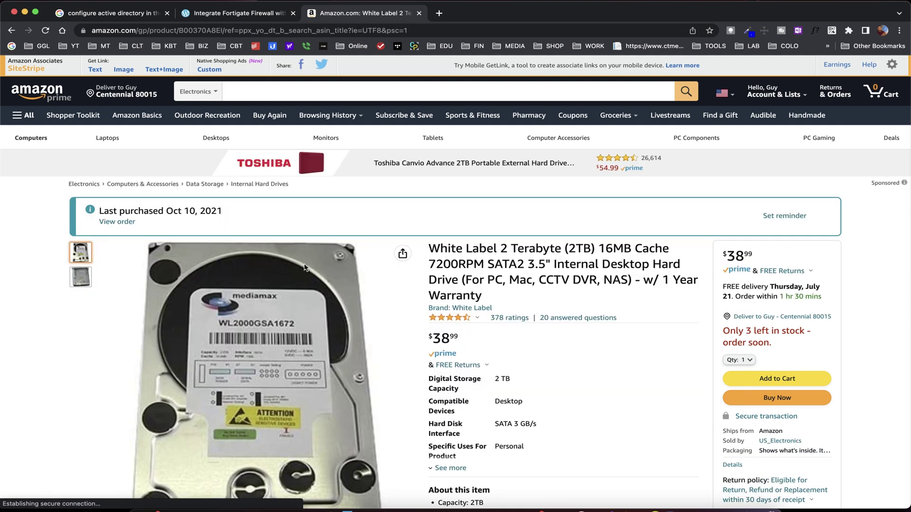
pyautogui.scroll(-1, 305, 267)
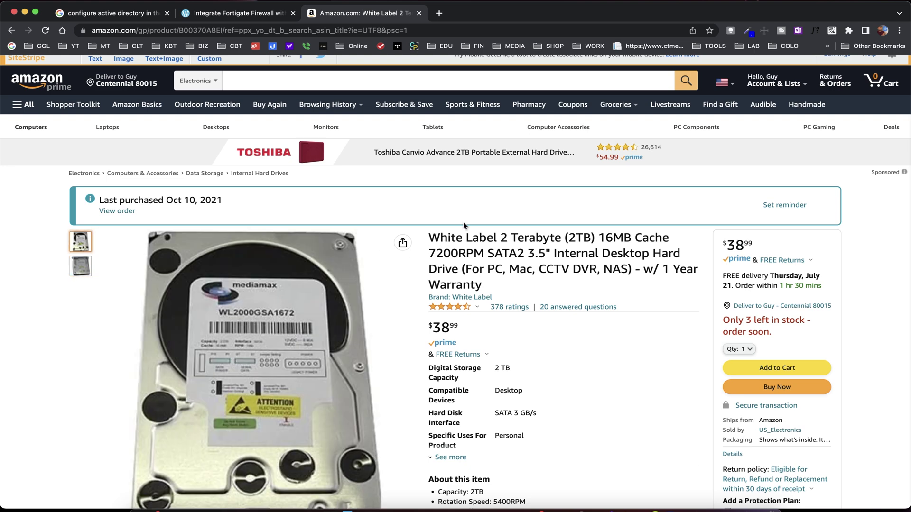
pyautogui.scroll(-1, 494, 283)
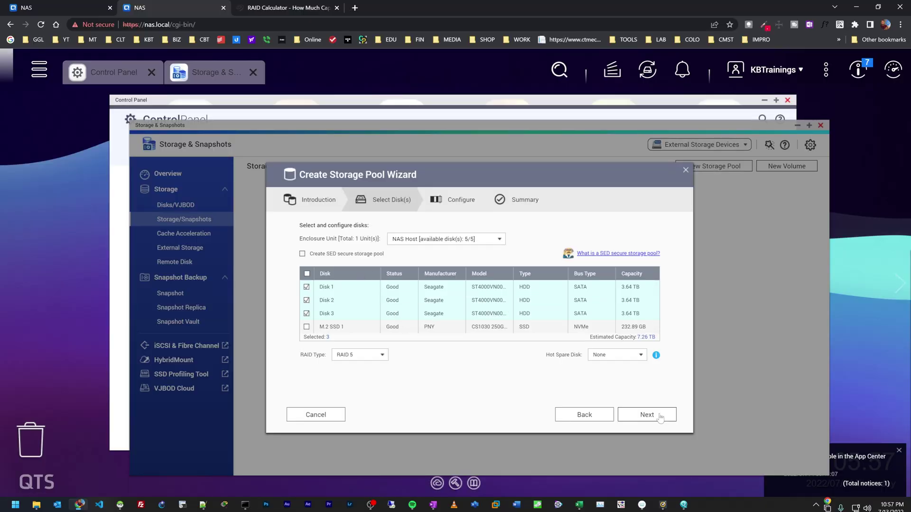
# Set the pool alert threshold to 90% and snapshot space to 10%, then reach the Summary
pyautogui.click(661, 416)
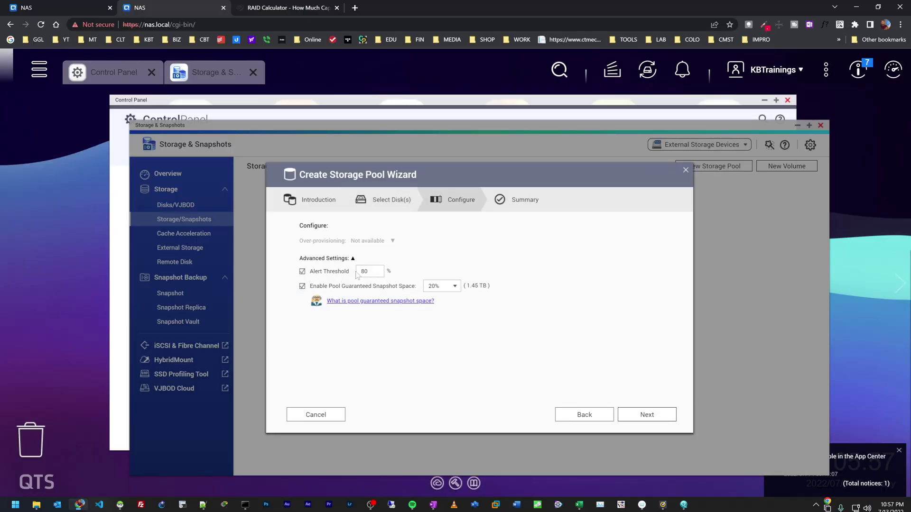
pyautogui.doubleClick(359, 272)
pyautogui.write('90')
pyautogui.click(453, 287)
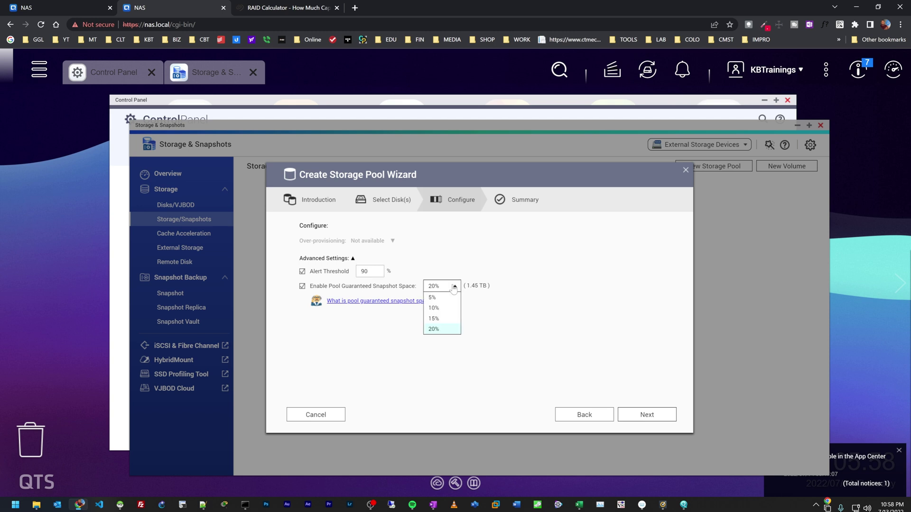
pyautogui.click(446, 309)
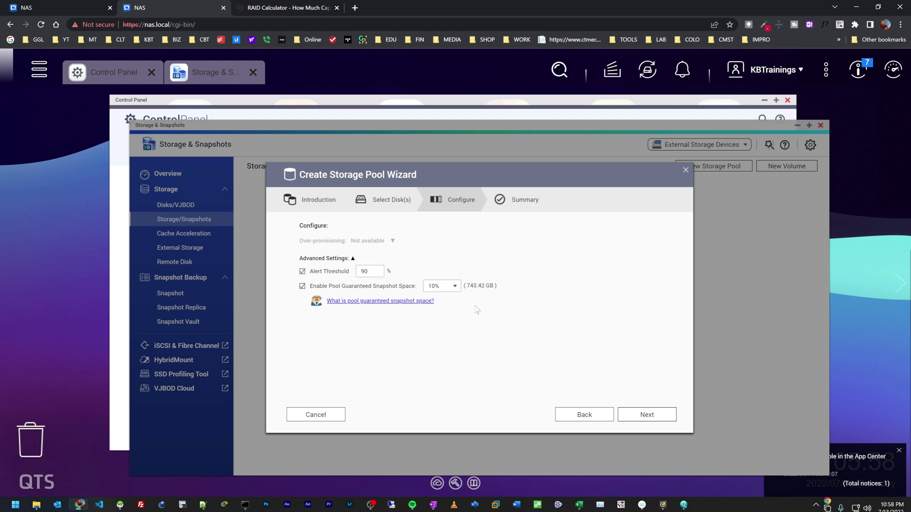
pyautogui.click(639, 415)
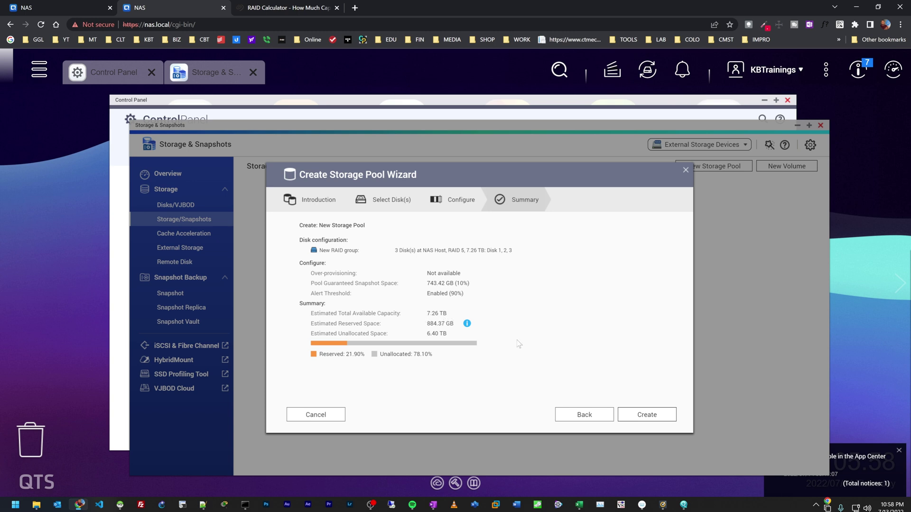
# Create Storage Pool 1 (7.26 TB), confirming the disk erase, and start a new volume on it
pyautogui.click(637, 415)
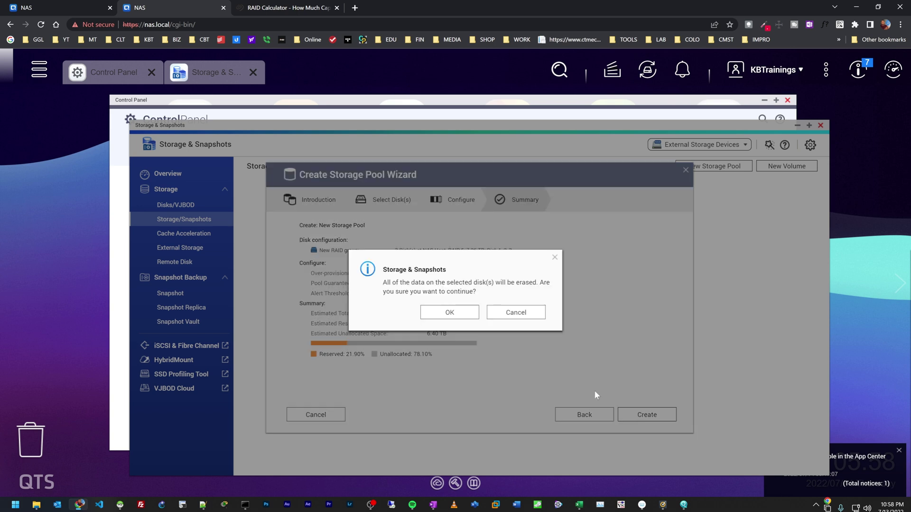
pyautogui.click(442, 316)
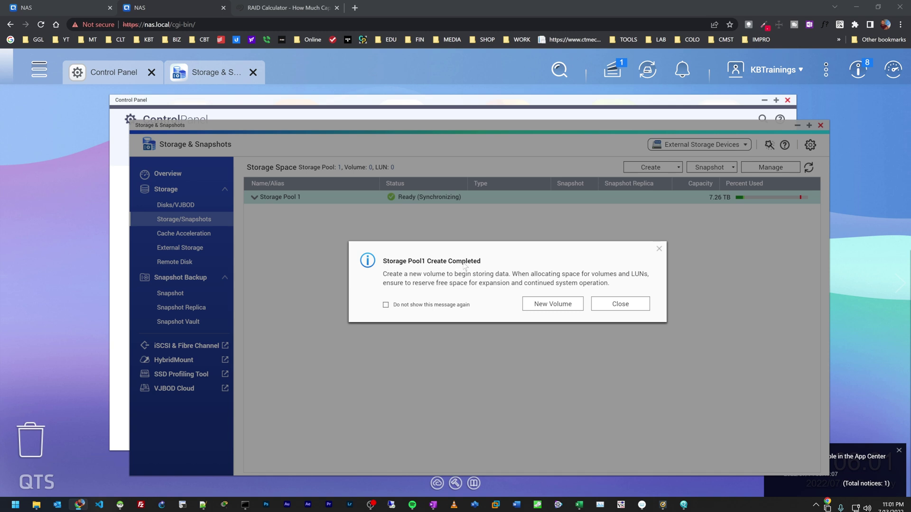
pyautogui.click(539, 304)
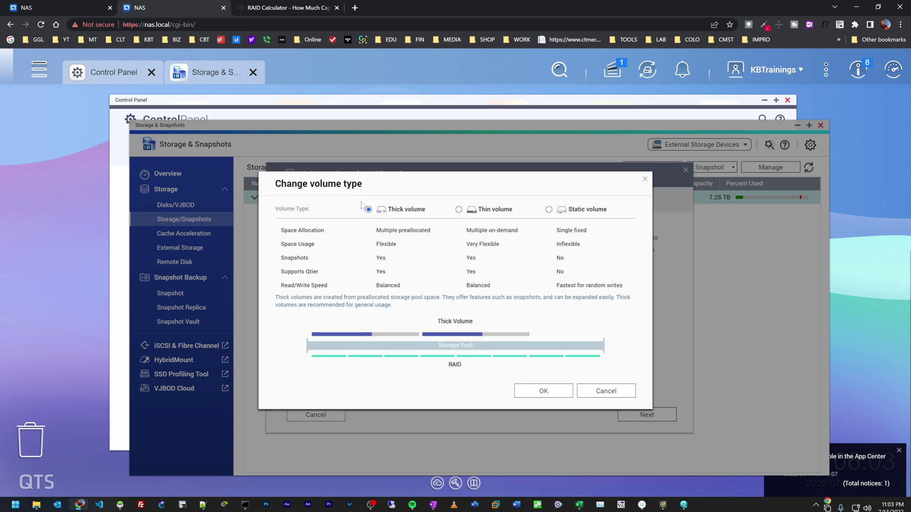
# Choose a thick volume placed on Storage Pool 1
pyautogui.click(552, 395)
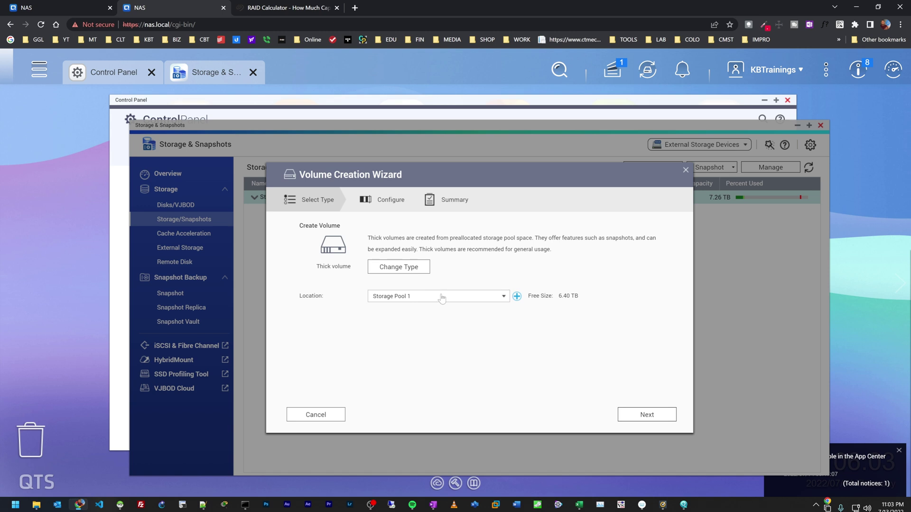
pyautogui.click(397, 300)
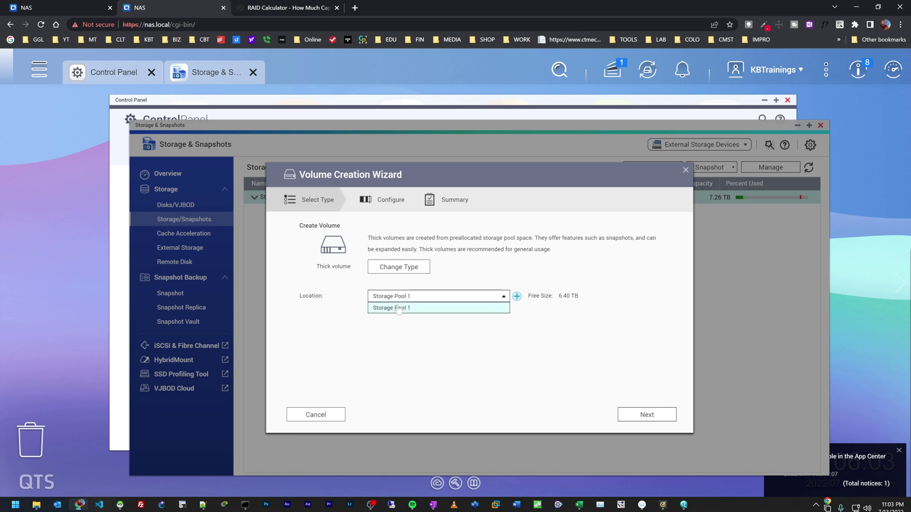
pyautogui.click(399, 308)
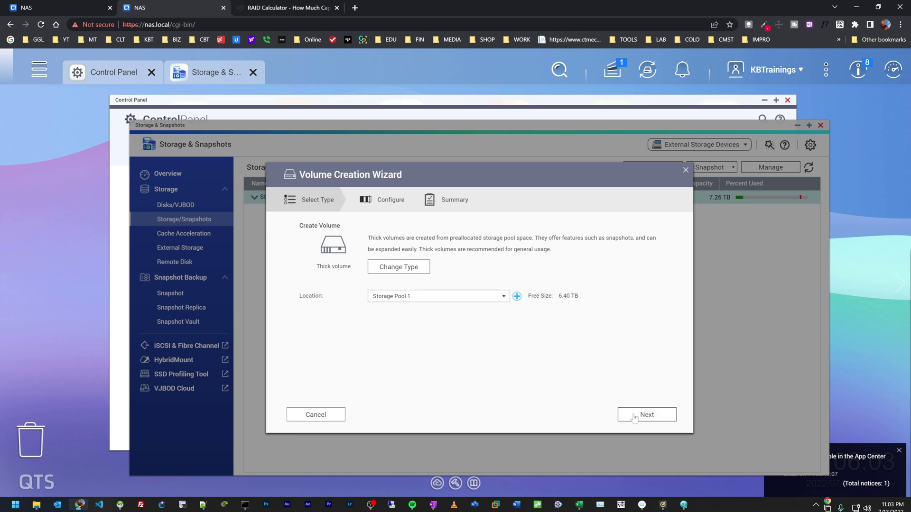
pyautogui.click(631, 416)
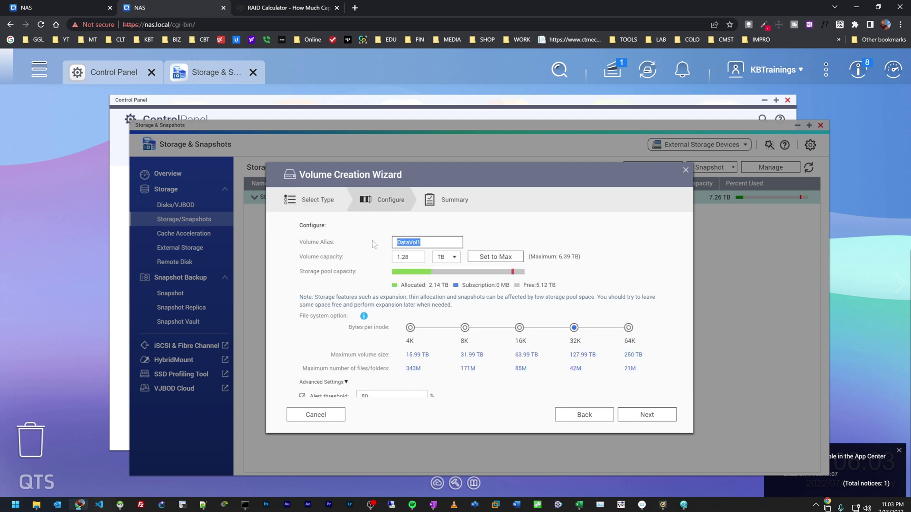
# Name the volume DATA, size it to the maximum, and set its alert threshold to 90%
pyautogui.write('DATA')
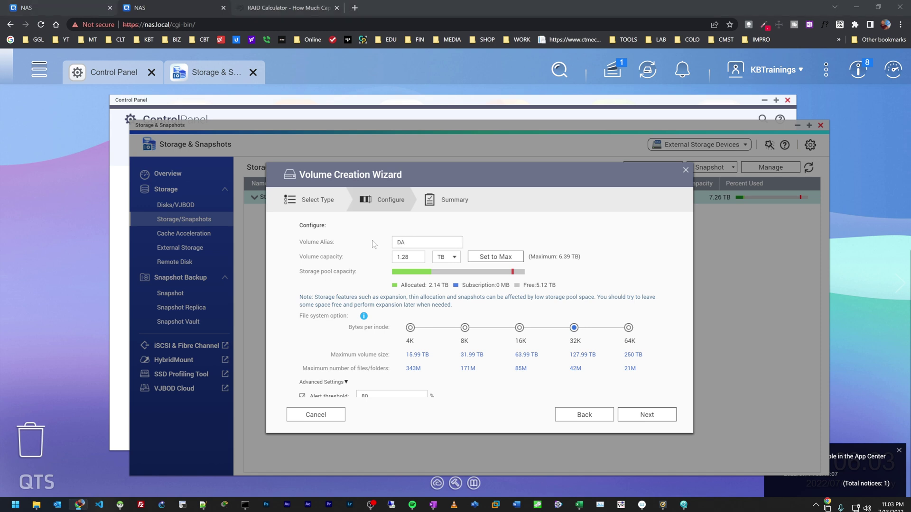
pyautogui.click(482, 257)
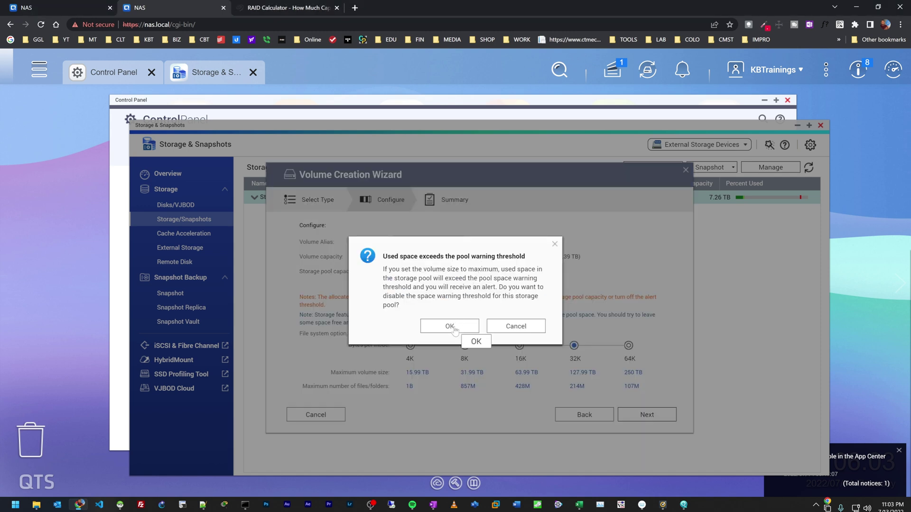
pyautogui.click(454, 327)
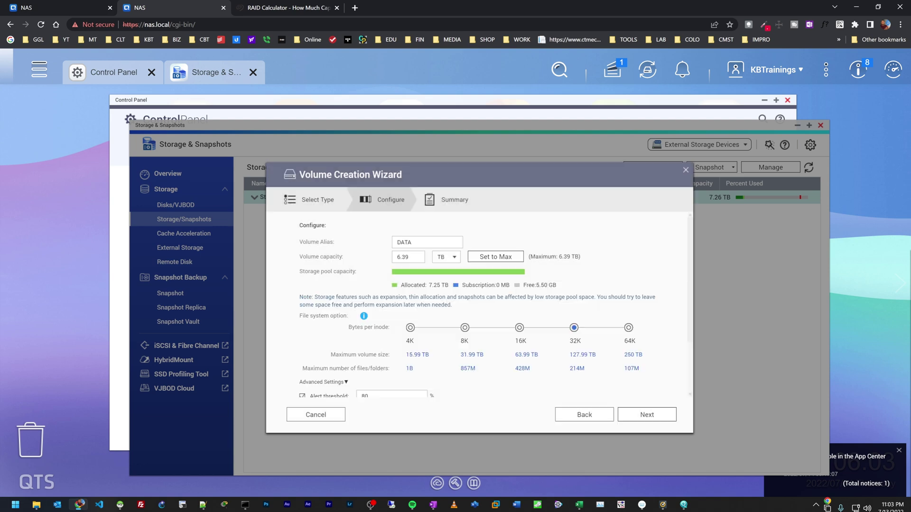
pyautogui.scroll(-3, 441, 280)
pyautogui.scroll(3, 441, 280)
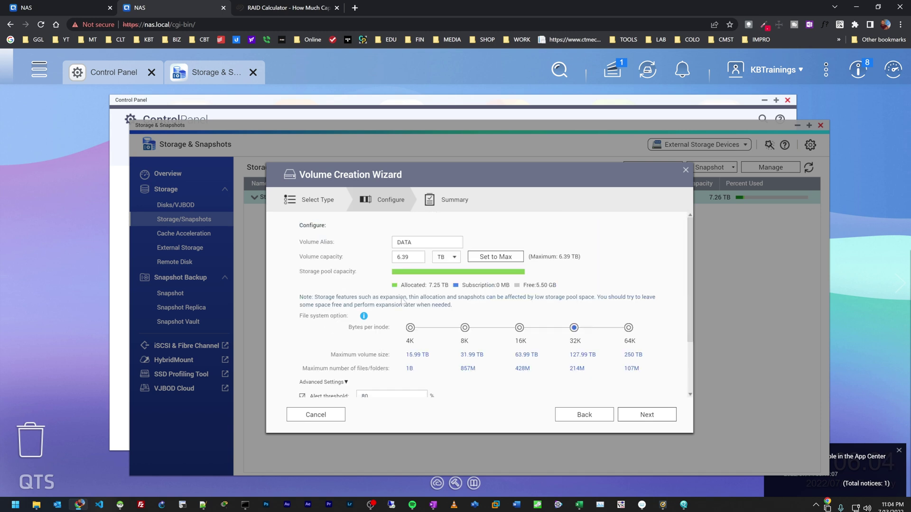
pyautogui.scroll(-3, 403, 302)
pyautogui.doubleClick(360, 322)
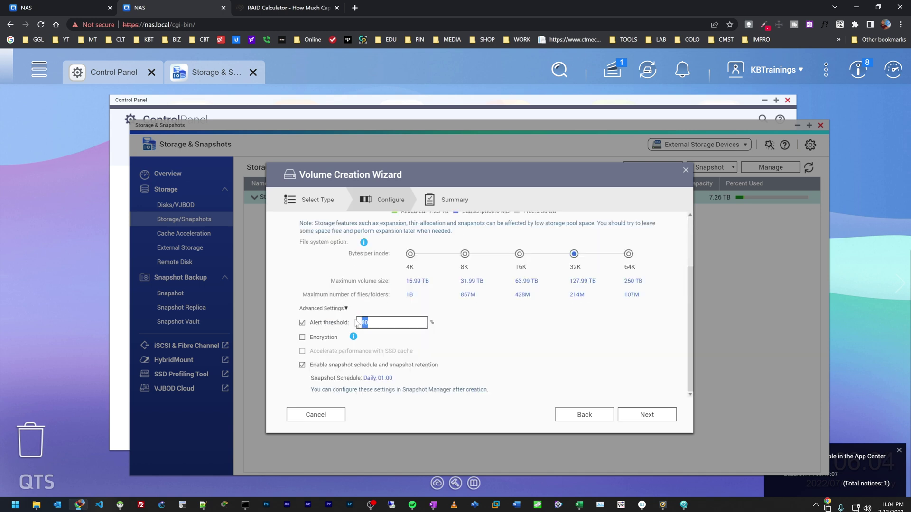
pyautogui.write('9')
pyautogui.scroll(2, 529, 363)
pyautogui.scroll(-2, 529, 363)
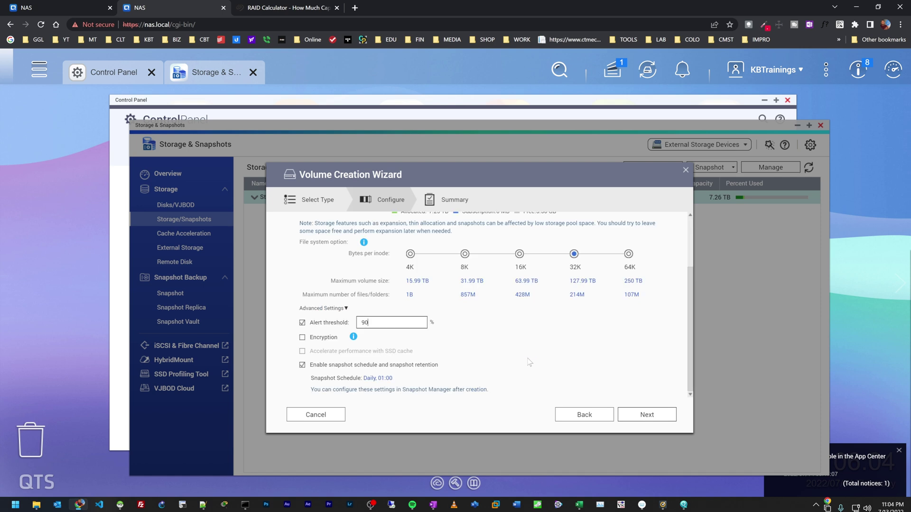
pyautogui.click(663, 422)
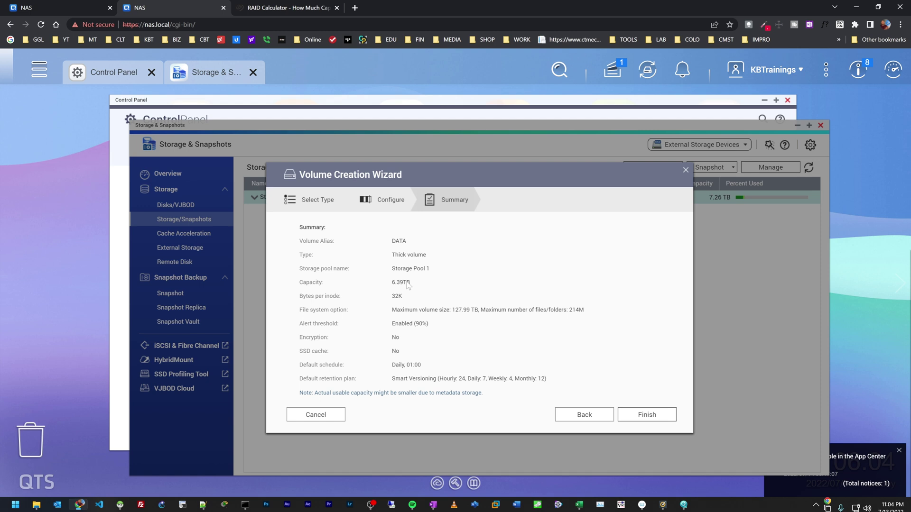
# Create the DATA volume, dismiss the creation notice, and check the volume's status
pyautogui.click(647, 415)
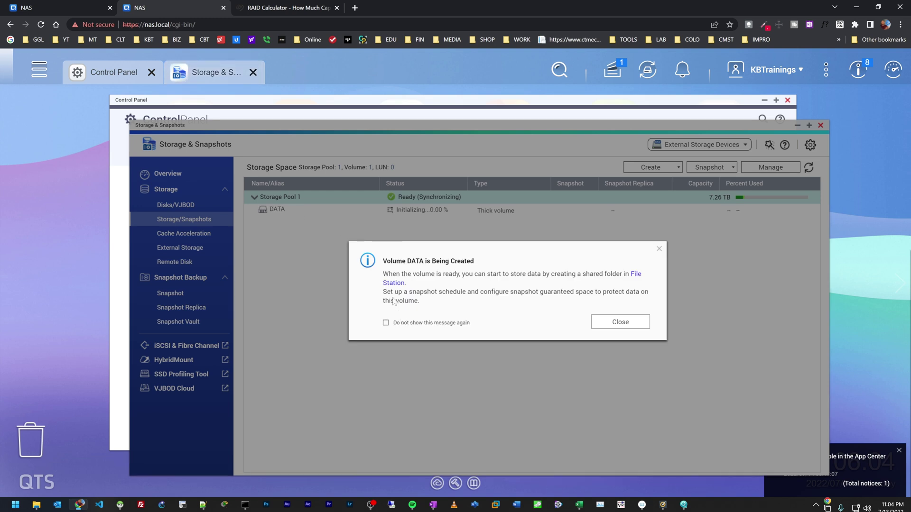
pyautogui.click(386, 323)
pyautogui.click(617, 322)
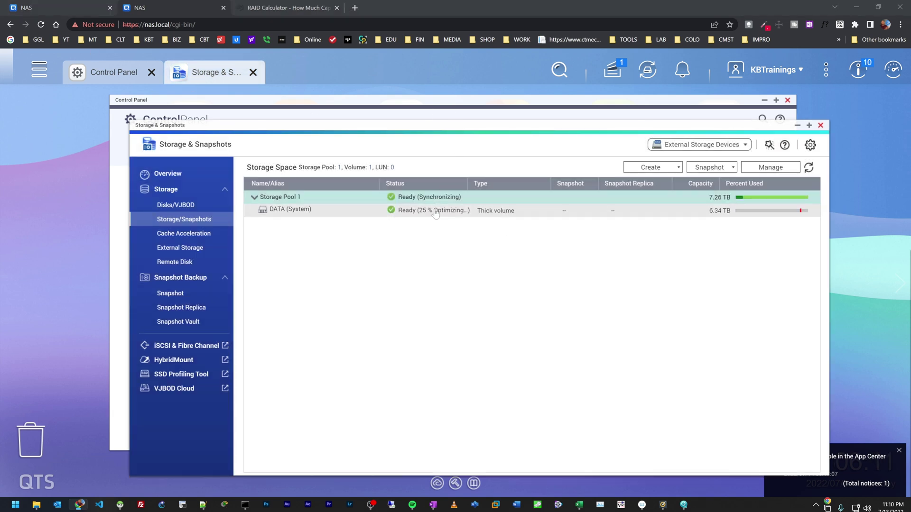
pyautogui.click(435, 214)
pyautogui.click(171, 235)
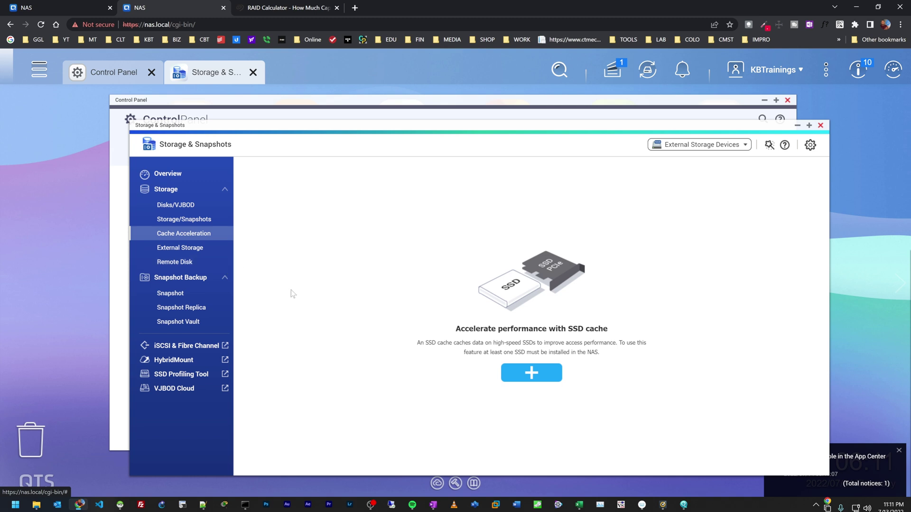
# Configure M.2 SSD 1 as a read-write cache with 5% over-provisioning in All I/O mode
pyautogui.click(528, 377)
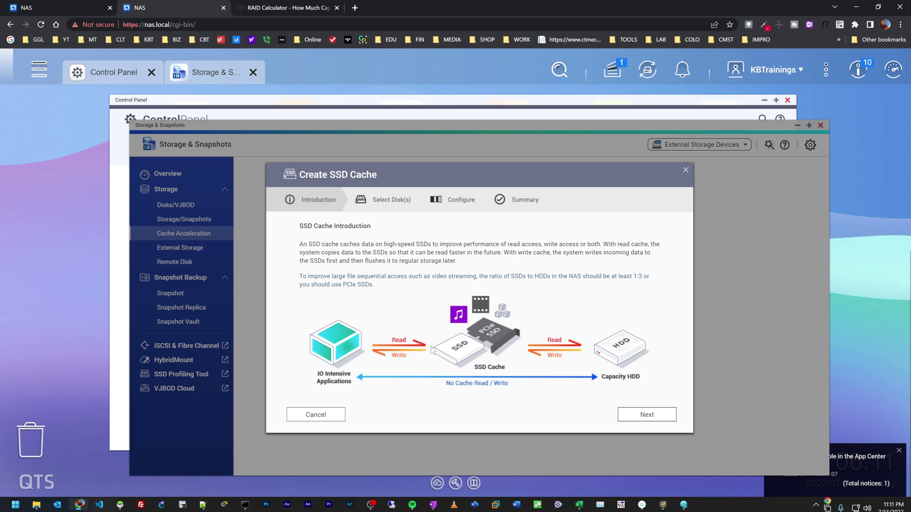
pyautogui.click(626, 414)
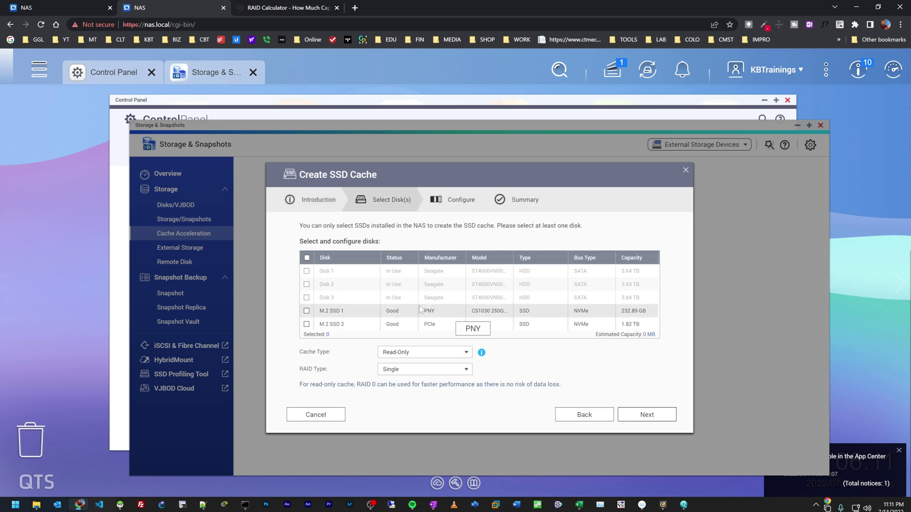
pyautogui.click(307, 311)
pyautogui.click(420, 352)
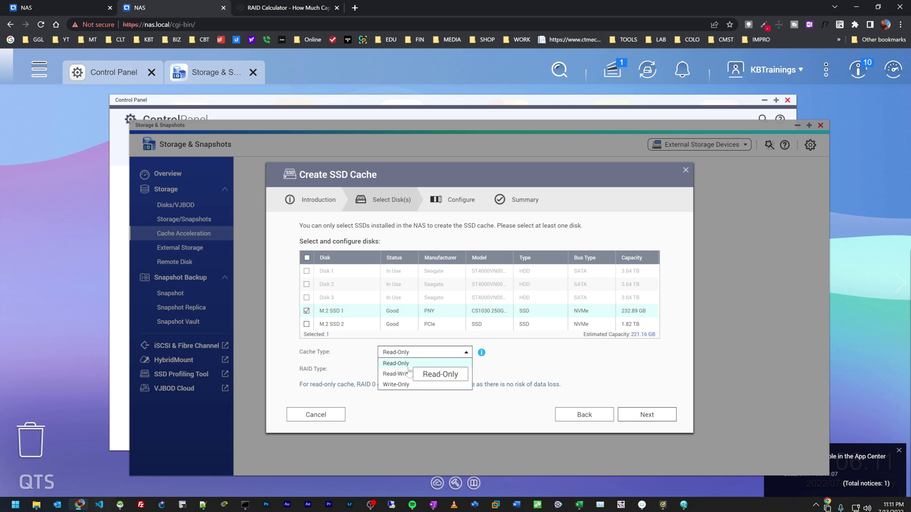
pyautogui.click(410, 375)
pyautogui.click(411, 374)
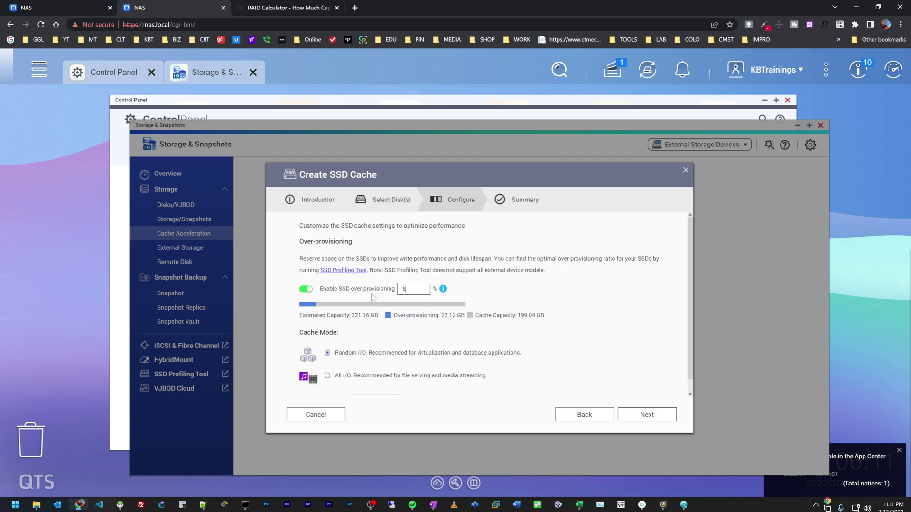
pyautogui.scroll(-1, 386, 348)
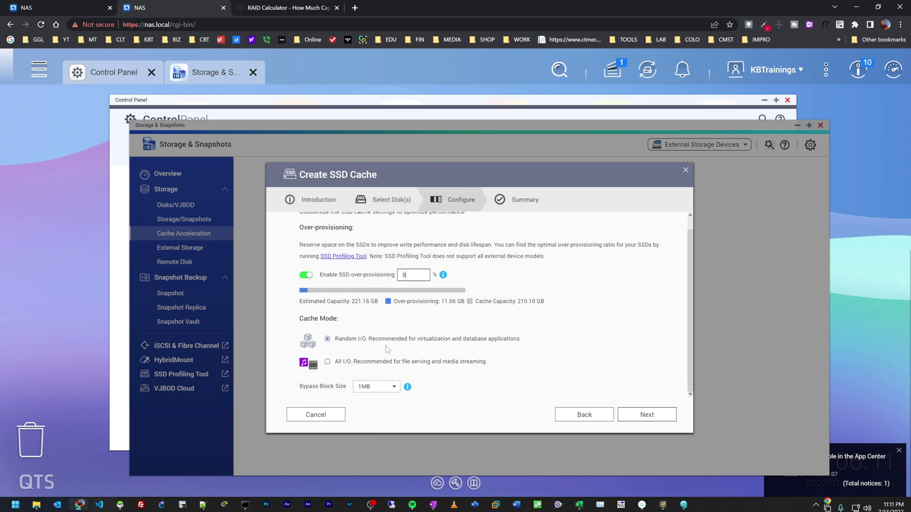
pyautogui.click(406, 364)
# Keep the DATA volume selected and create the SSD cache, acknowledging the SSD erase
pyautogui.click(638, 416)
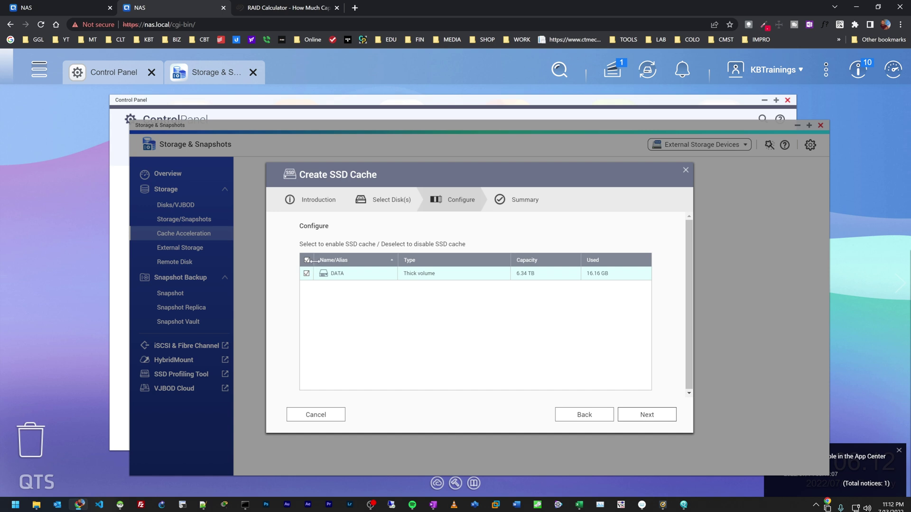
pyautogui.click(646, 417)
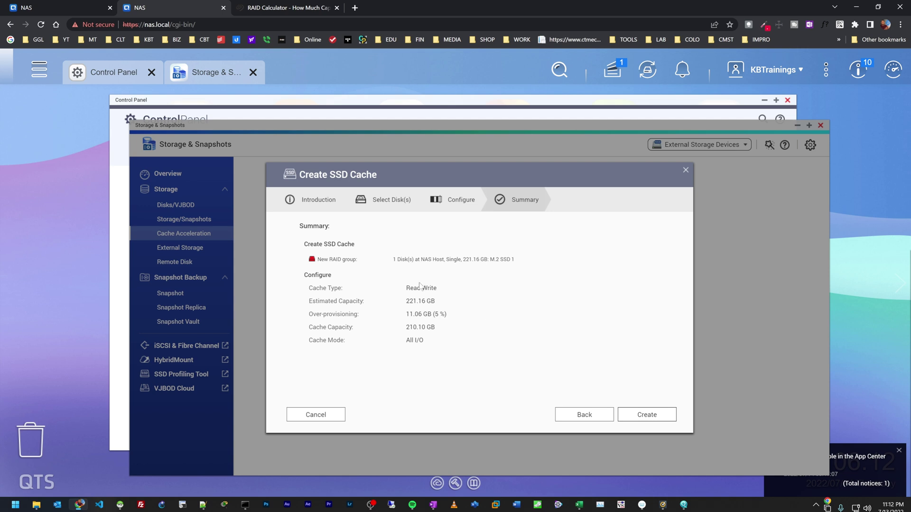
pyautogui.click(663, 420)
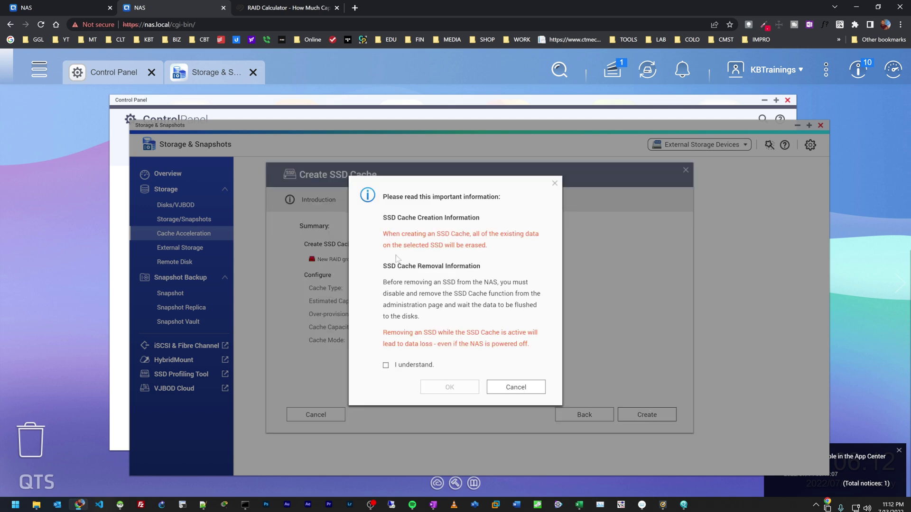
pyautogui.click(385, 366)
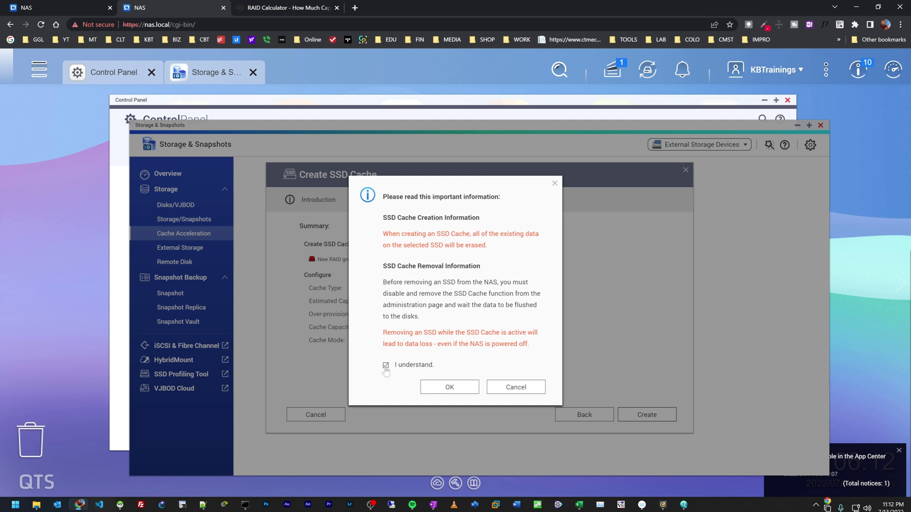
pyautogui.click(444, 388)
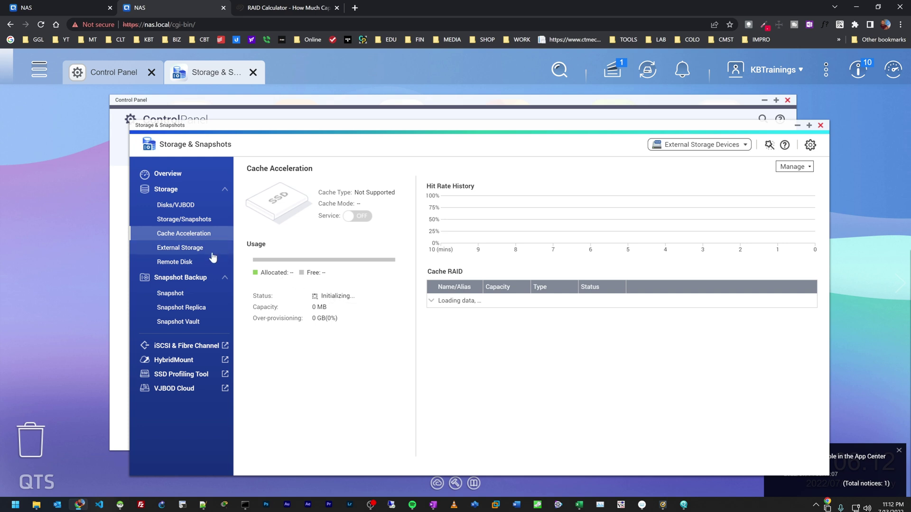
# Open the Win/Mac/NFS/WebDAV file services and shorten the server description to NAS
pyautogui.click(184, 262)
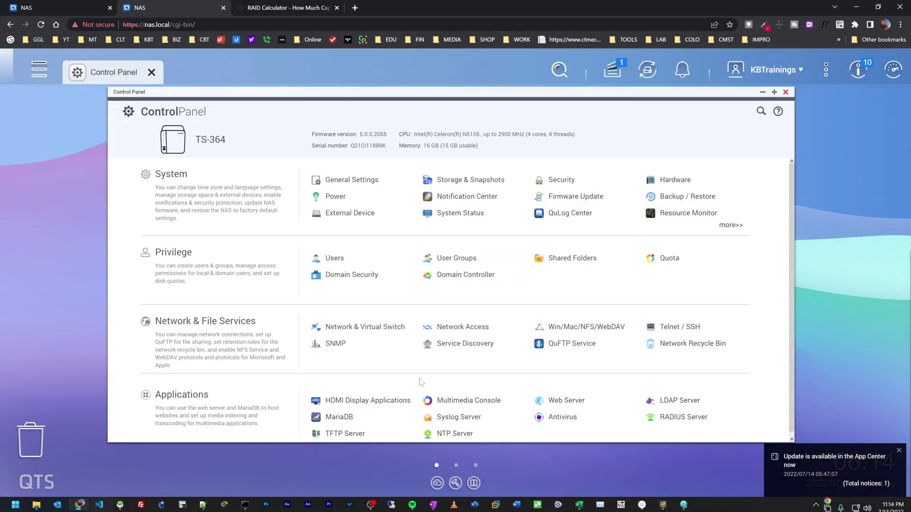
pyautogui.click(461, 328)
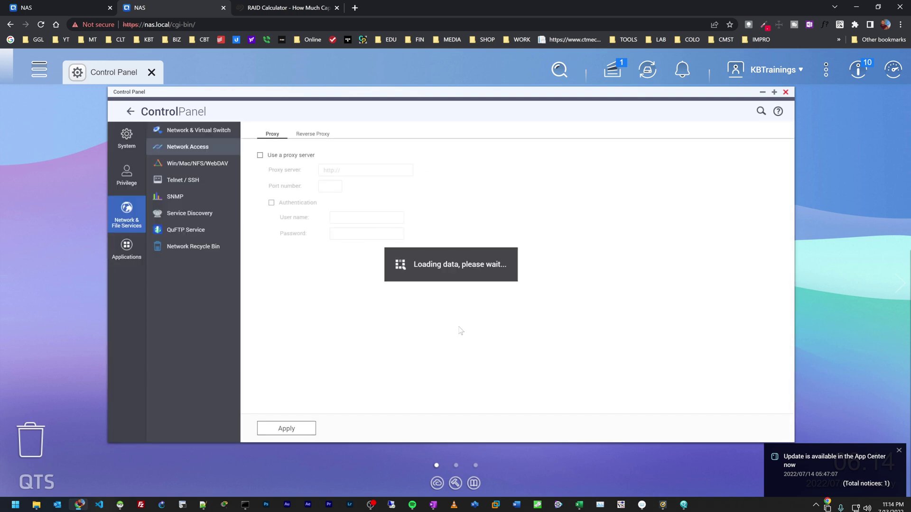
pyautogui.click(190, 163)
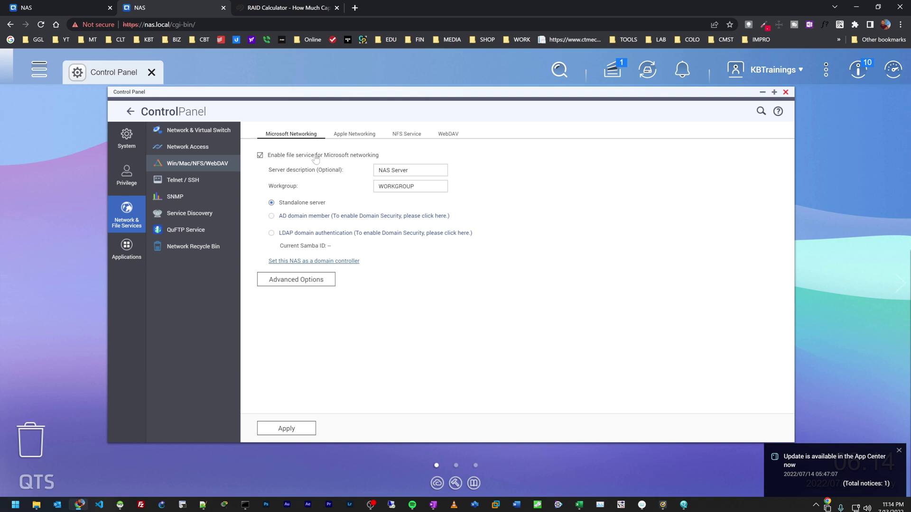
pyautogui.moveTo(390, 170); pyautogui.dragTo(448, 167)
pyautogui.press('BackSpace')
# Enable AFP with DHX2 authentication, review the other service tabs, and apply the changes
pyautogui.click(356, 135)
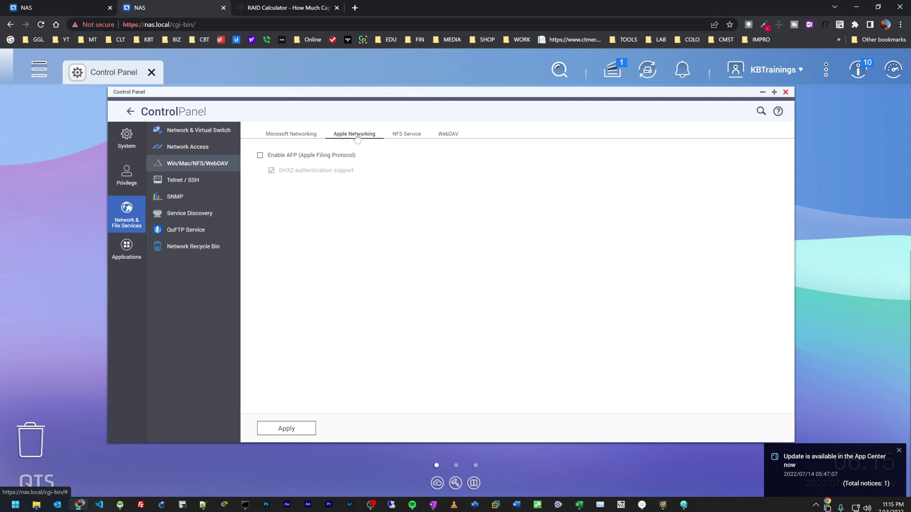
pyautogui.click(260, 156)
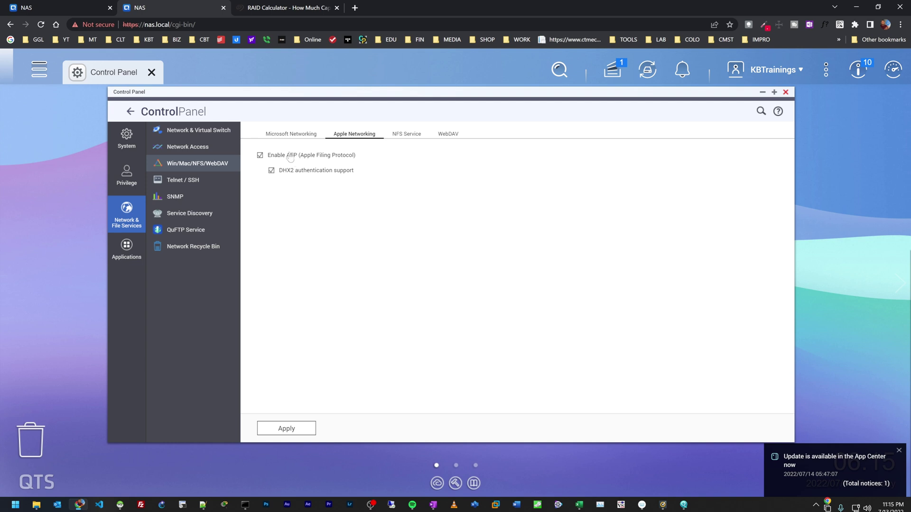
pyautogui.click(407, 136)
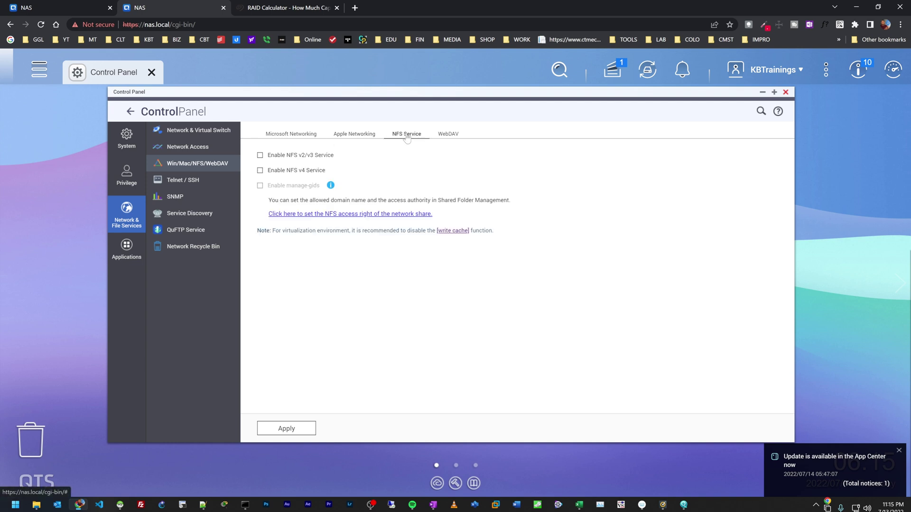
pyautogui.click(437, 137)
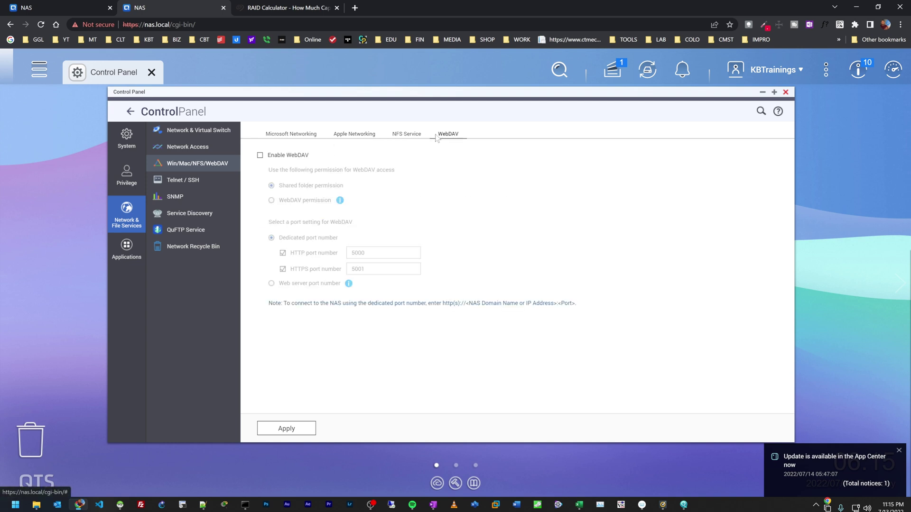
pyautogui.click(401, 138)
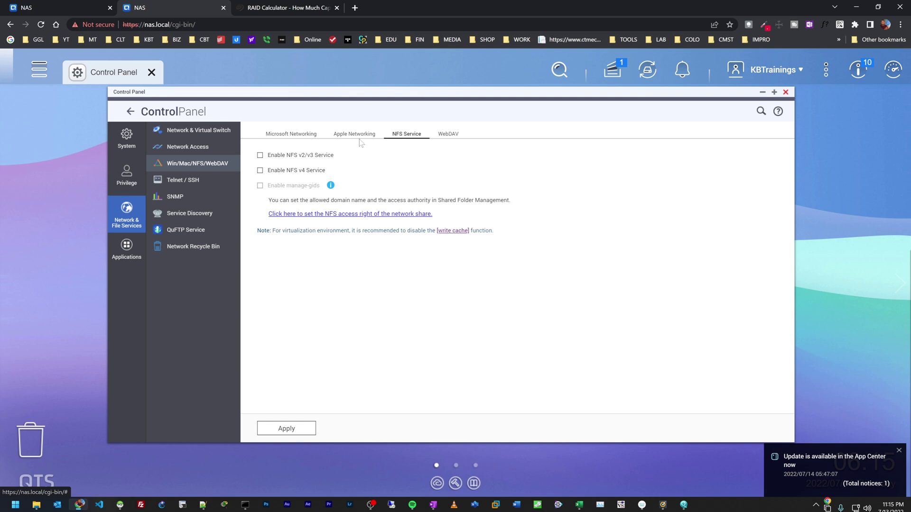
pyautogui.click(303, 139)
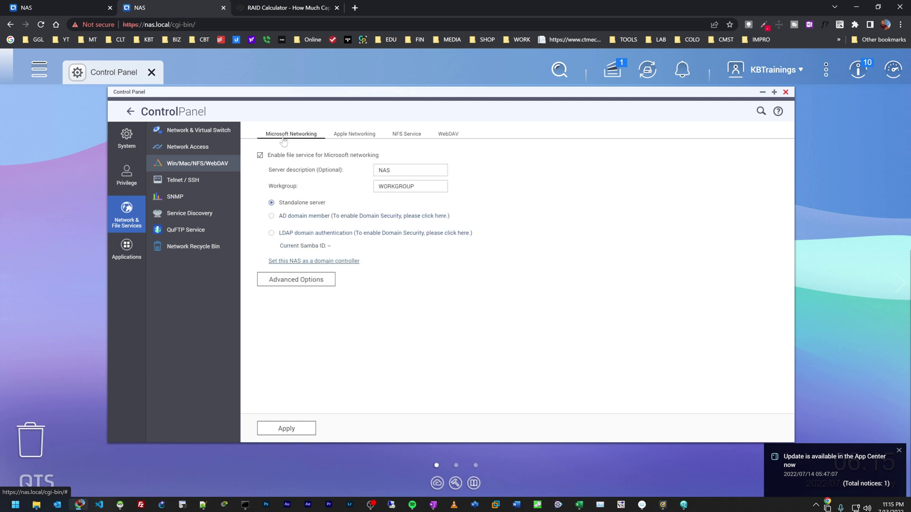
pyautogui.click(357, 137)
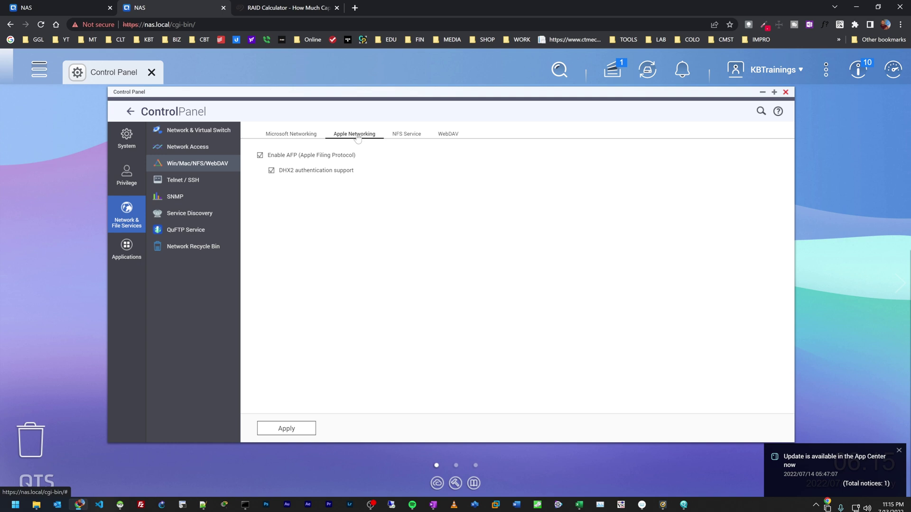
pyautogui.click(288, 433)
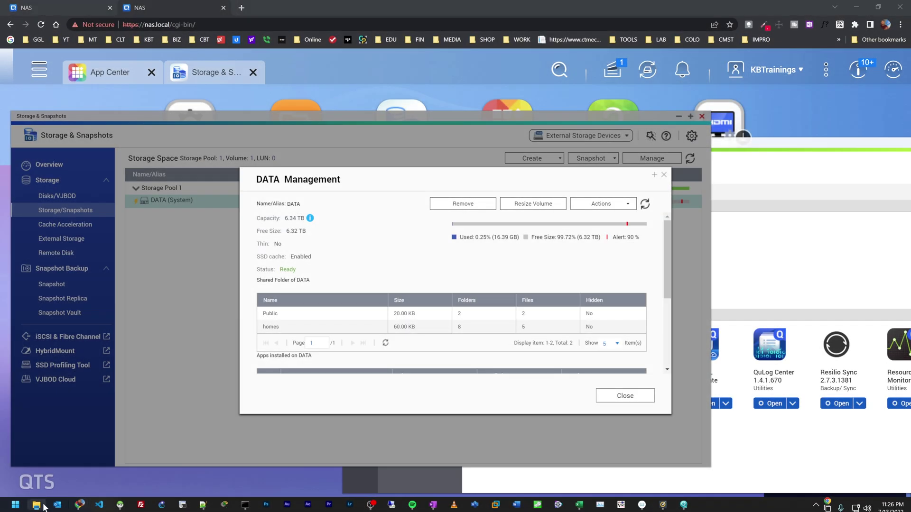
pyautogui.click(43, 506)
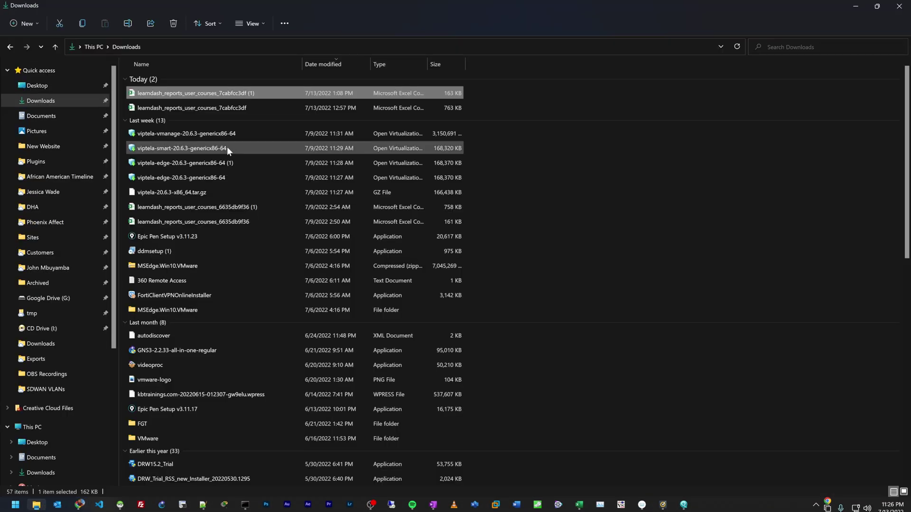
# Map \\nas.local\homes as drive Y: using different credentials and the NAS account password
pyautogui.scroll(-1, 77, 413)
pyautogui.click(50, 409)
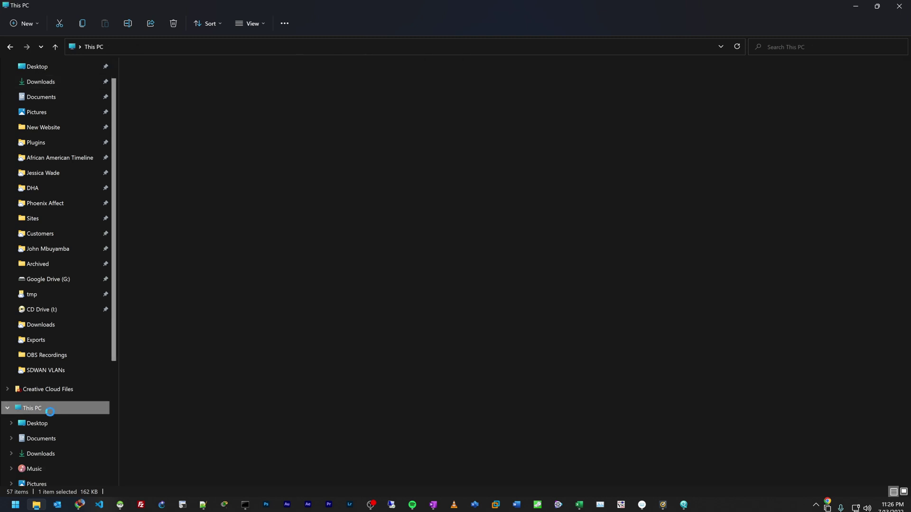
pyautogui.click(285, 23)
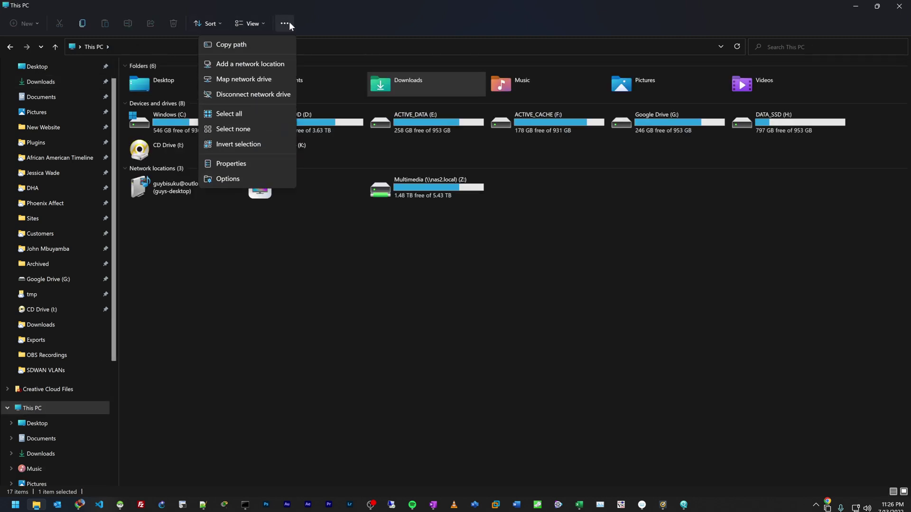
pyautogui.click(234, 79)
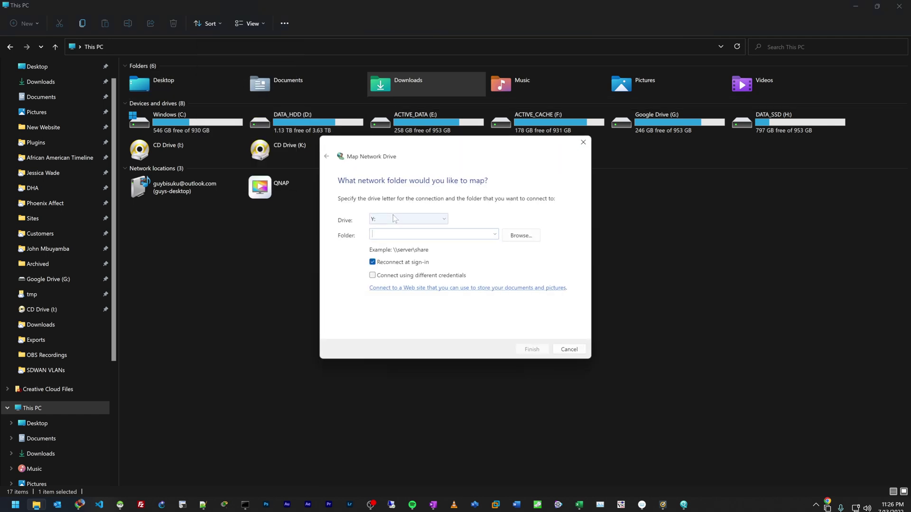
pyautogui.click(394, 220)
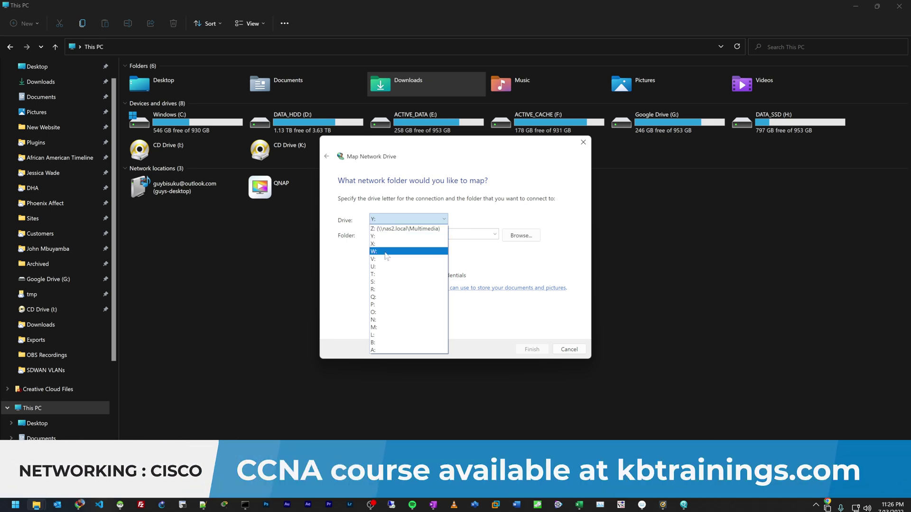
pyautogui.click(386, 236)
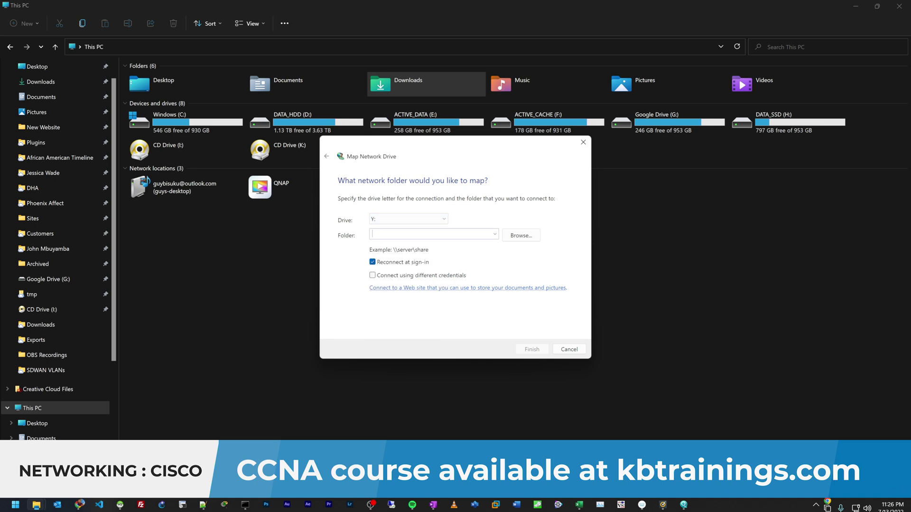
pyautogui.write('\\nas.local\\')
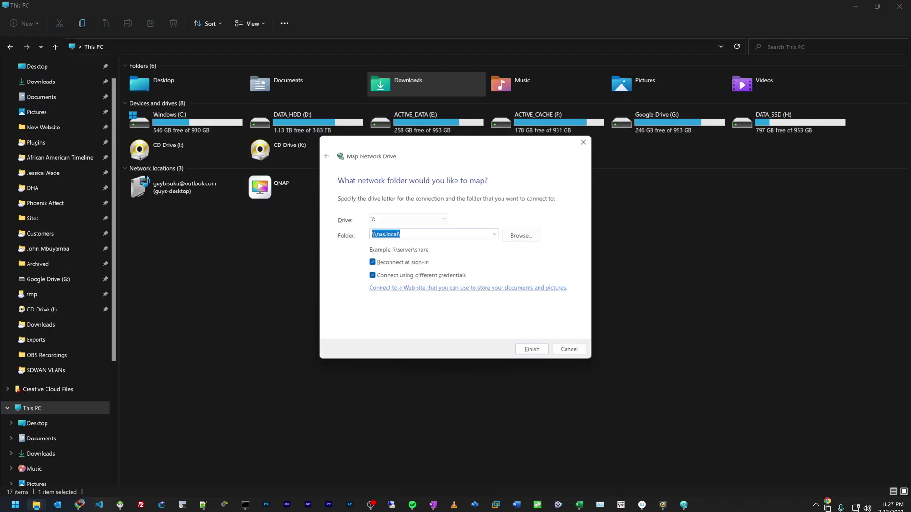
pyautogui.press('End')
pyautogui.click(540, 350)
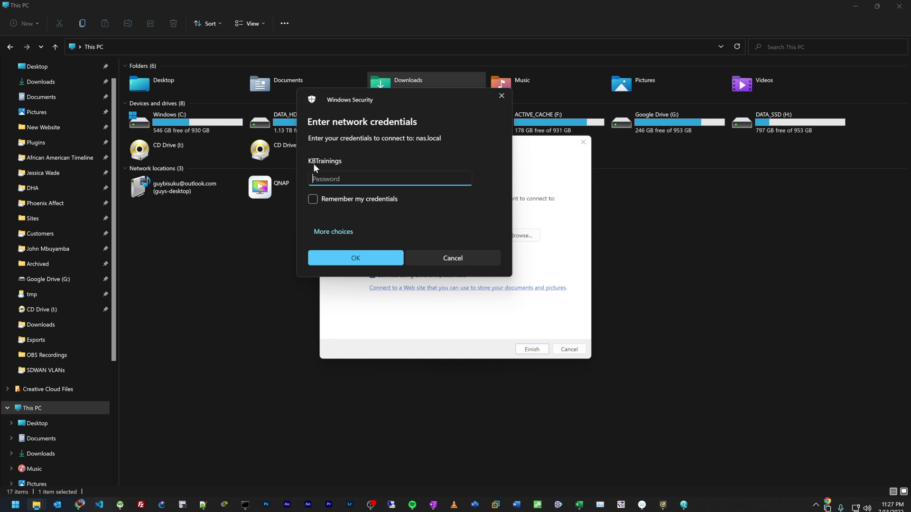
pyautogui.hotkey('ctrl', 'v')
pyautogui.click(348, 257)
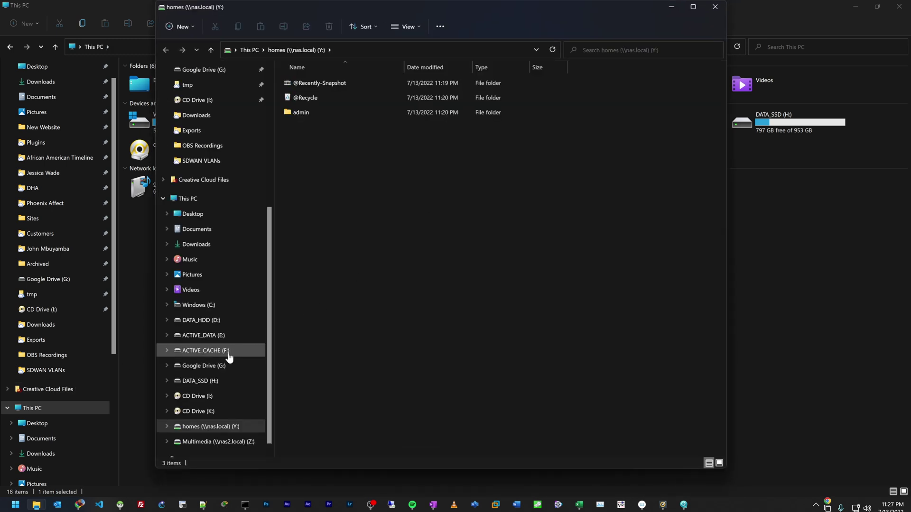
# Create a folder named 'Test Folder' on drive Y: and open it
pyautogui.scroll(-1, 239, 350)
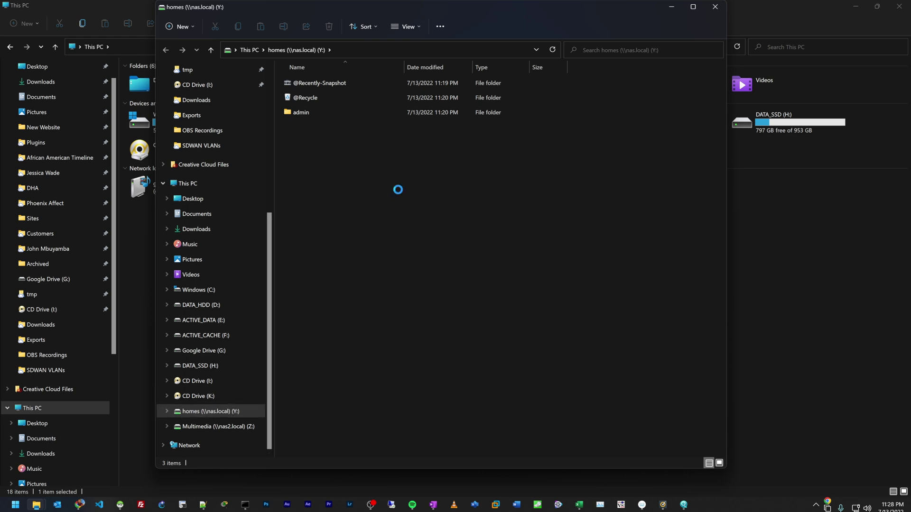
pyautogui.rightClick(397, 194)
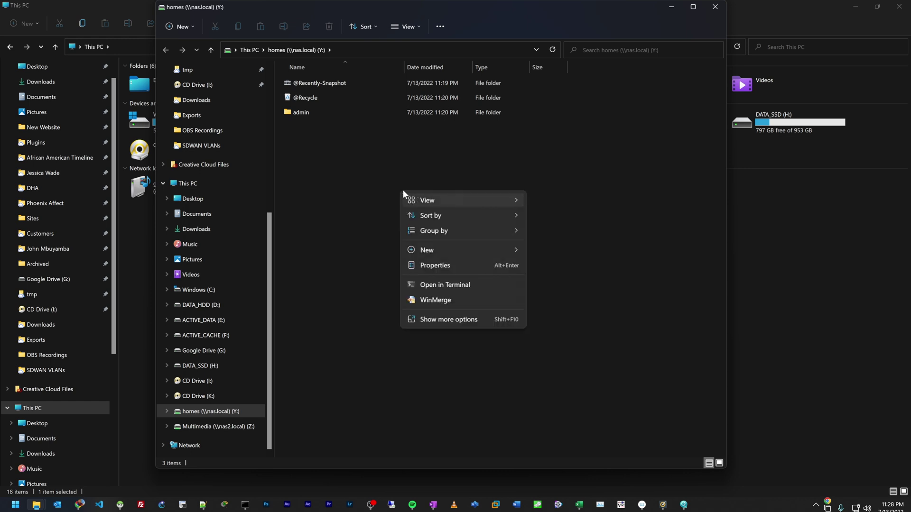
pyautogui.press('Escape')
pyautogui.click(182, 24)
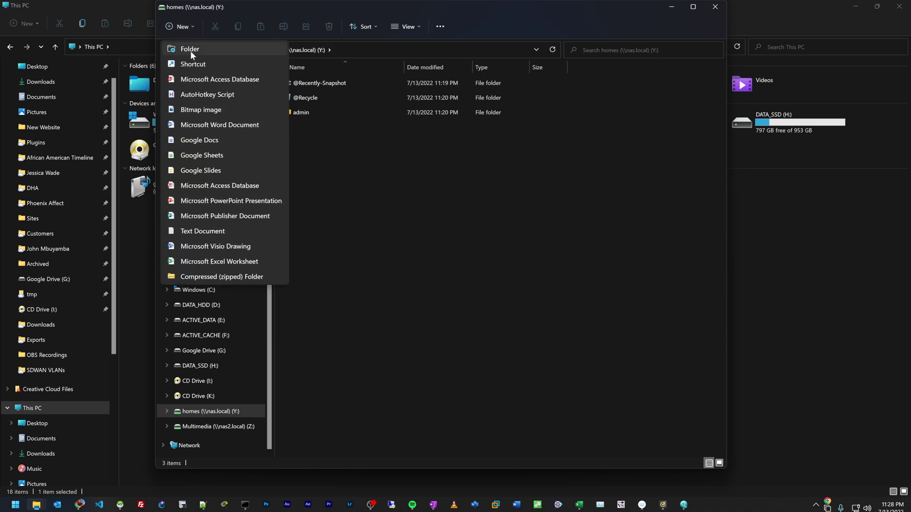
pyautogui.click(190, 51)
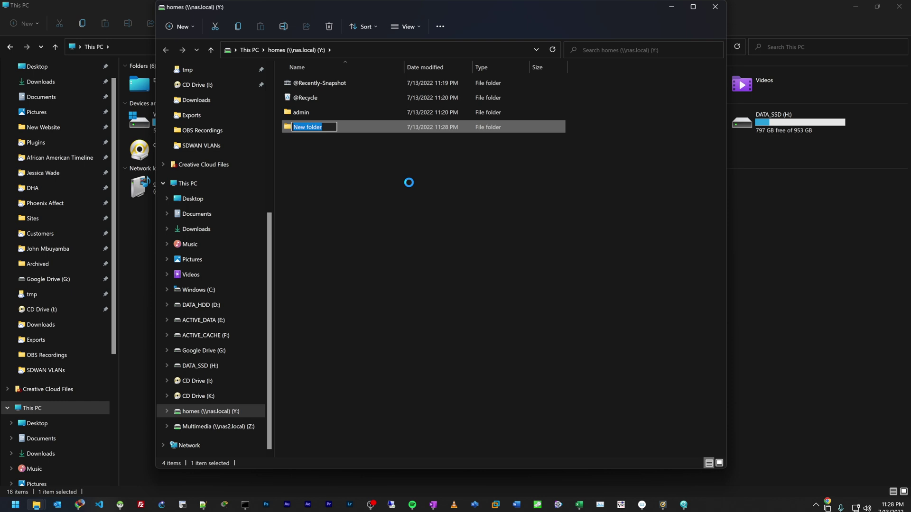
pyautogui.write('Test Folder')
pyautogui.press('Return')
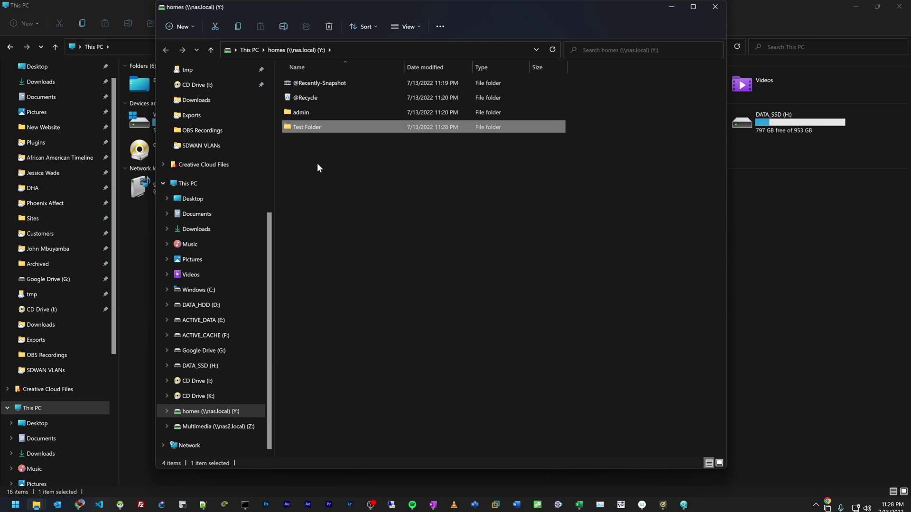
pyautogui.doubleClick(327, 127)
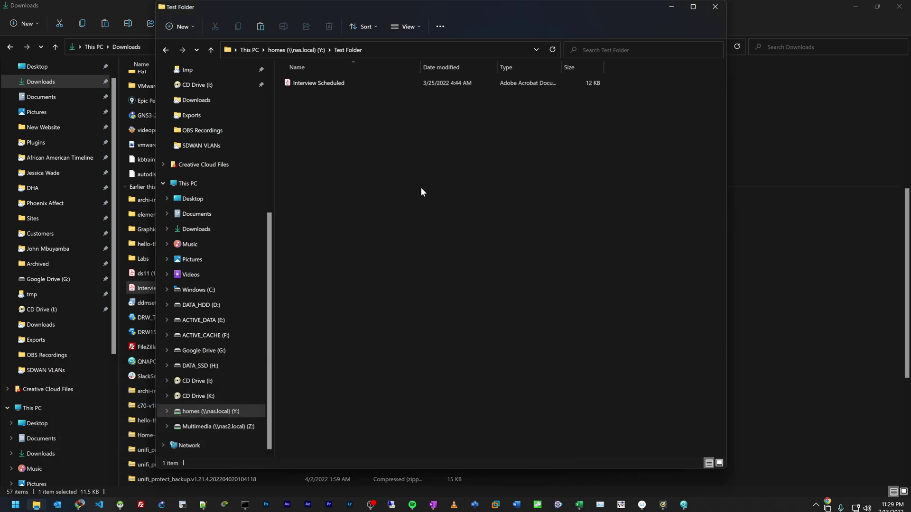
pyautogui.click(810, 122)
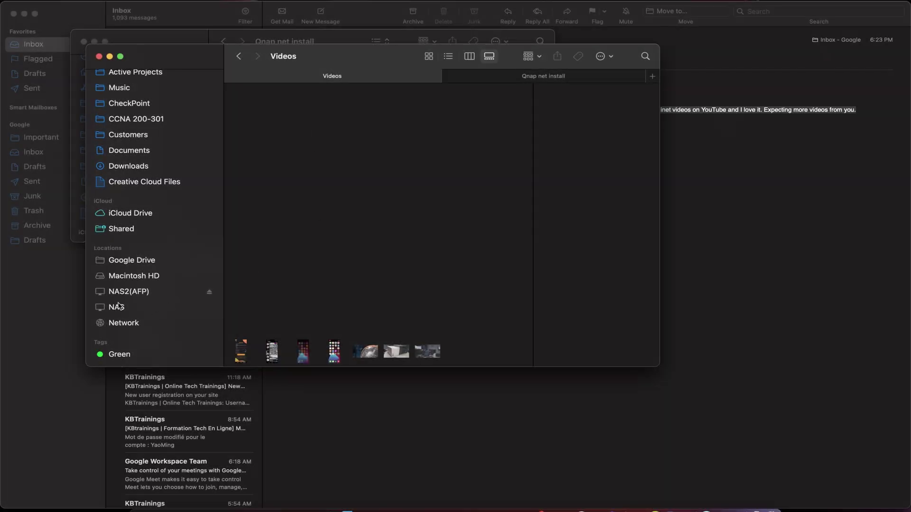
# In Finder, connect to the NAS as the registered user, saving the password in the keychain
pyautogui.click(114, 308)
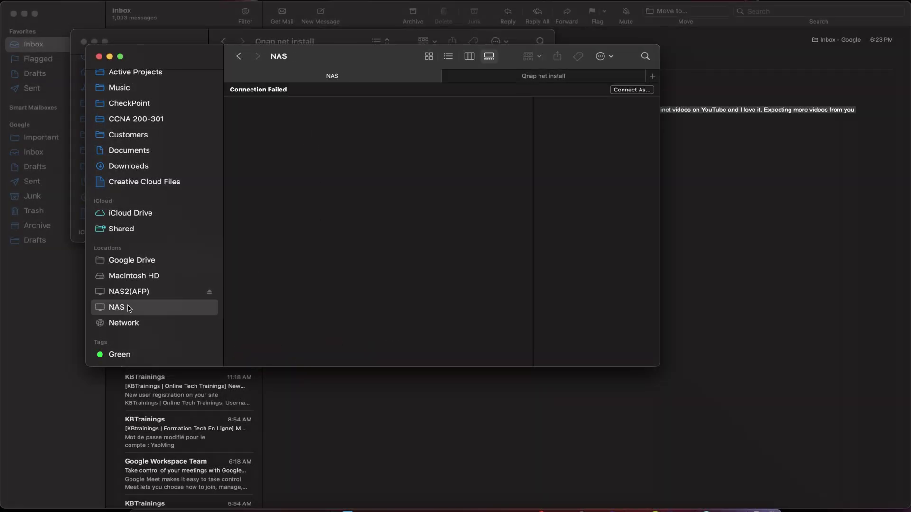
pyautogui.click(632, 89)
pyautogui.tripleClick(470, 166)
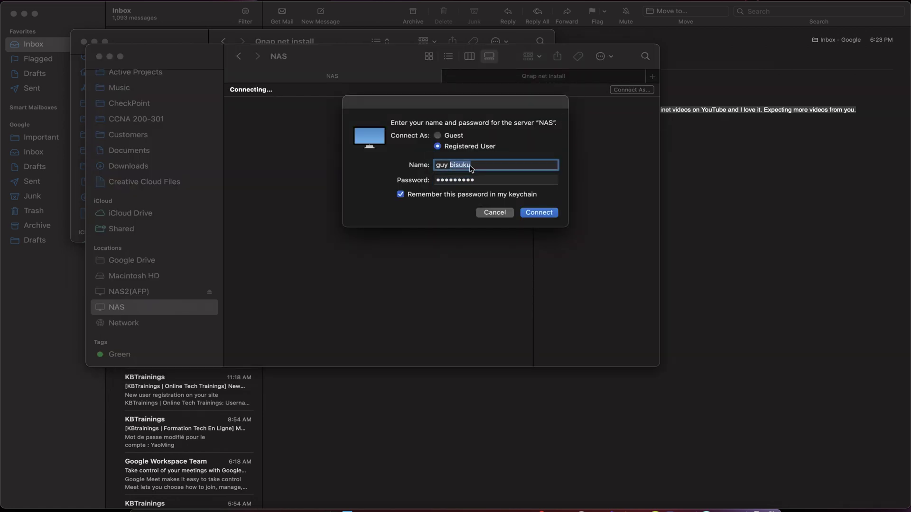
pyautogui.write('KBTrainings')
pyautogui.press('Tab')
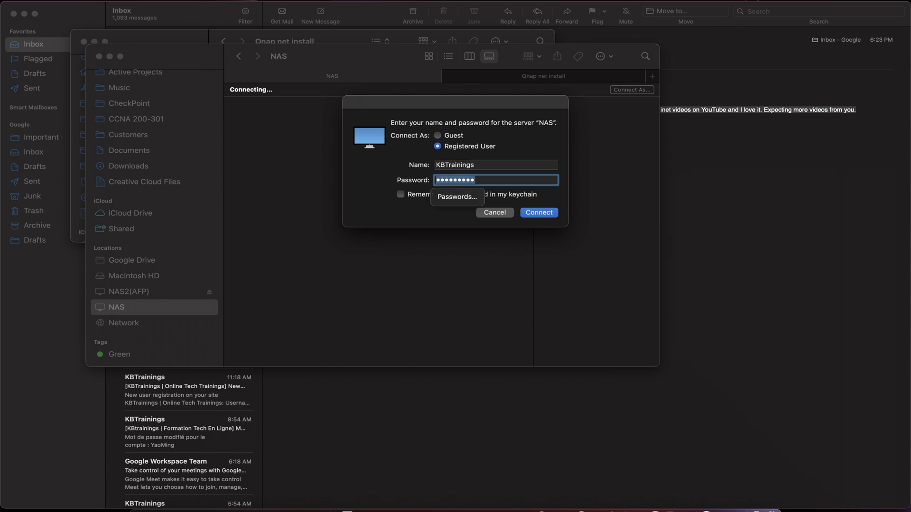
pyautogui.write('••••••••••••••••')
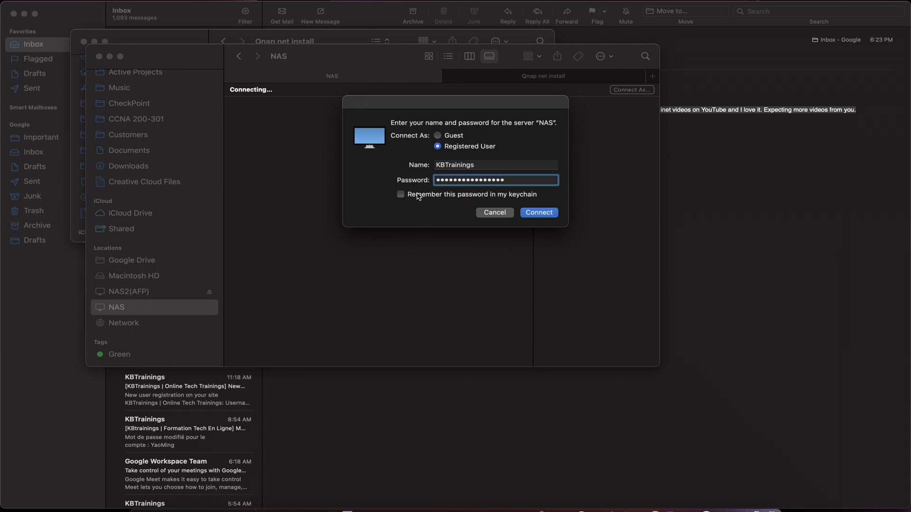
pyautogui.click(401, 194)
pyautogui.click(540, 213)
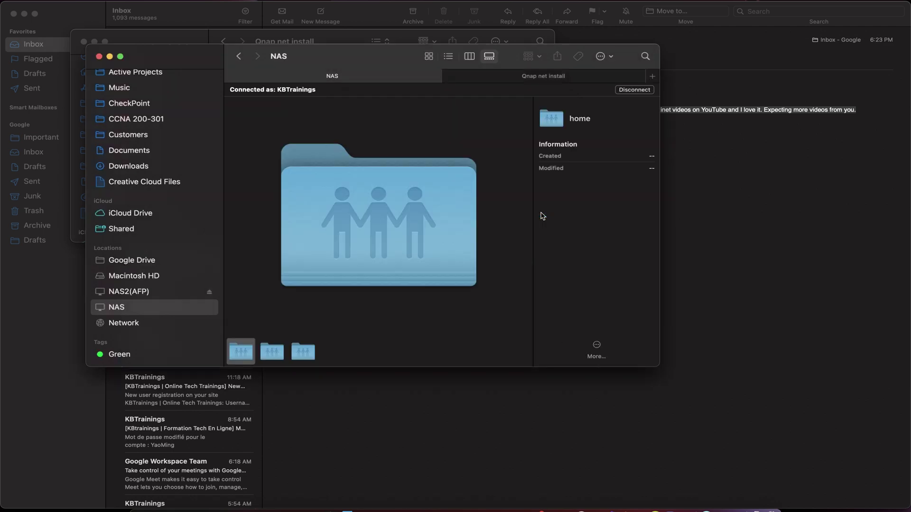
# Show the NAS shares as a list and open homes > Test Folder
pyautogui.click(448, 56)
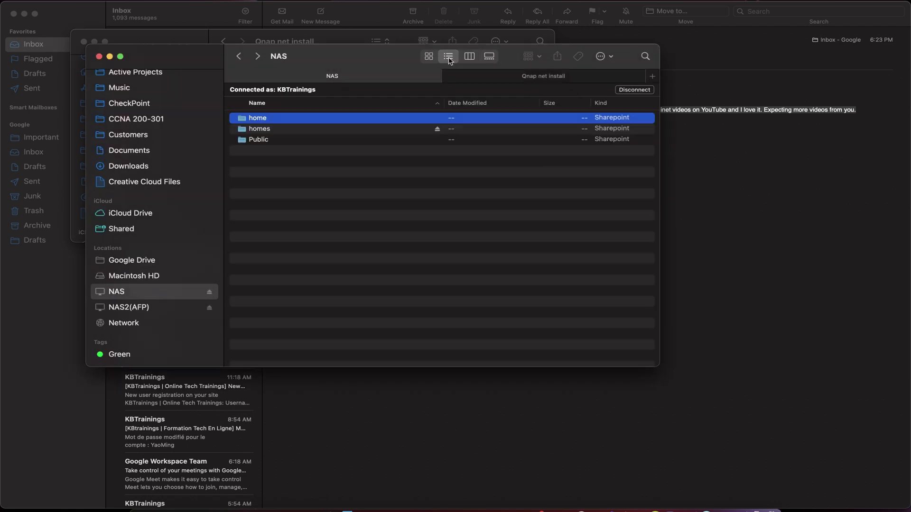
pyautogui.click(281, 133)
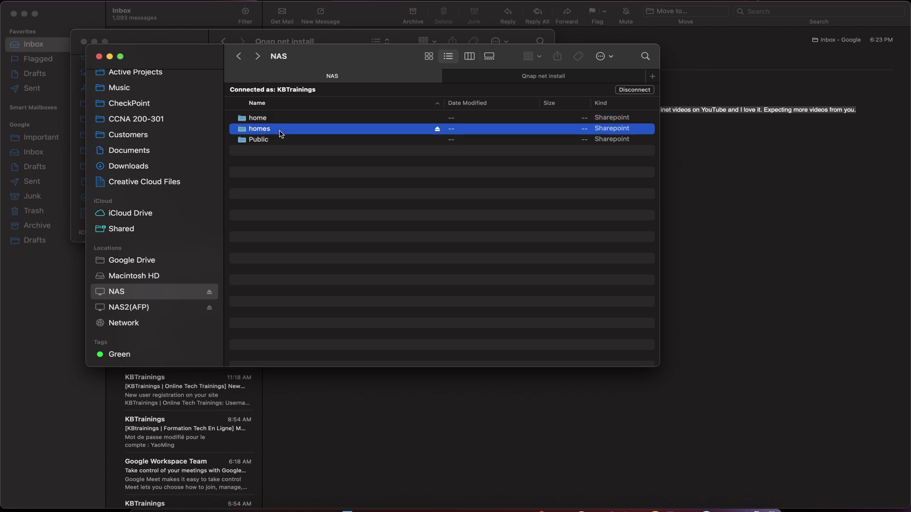
pyautogui.click(281, 145)
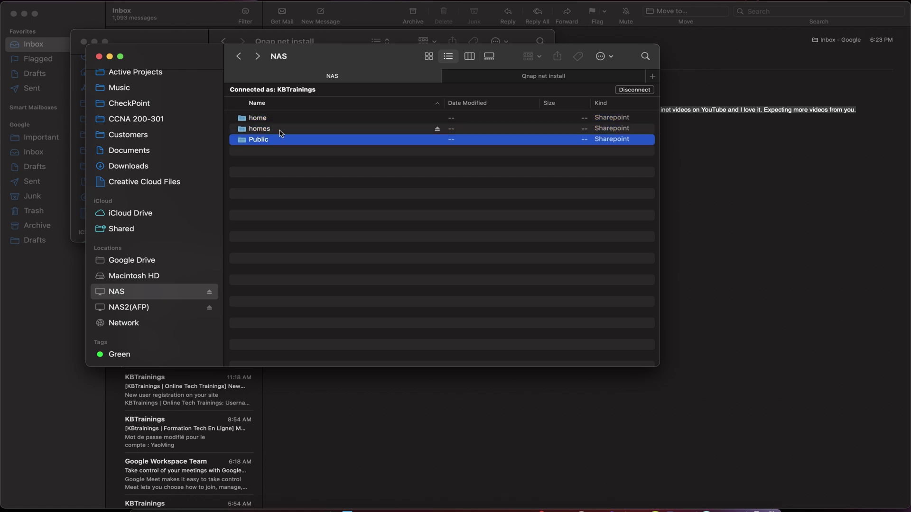
pyautogui.doubleClick(281, 130)
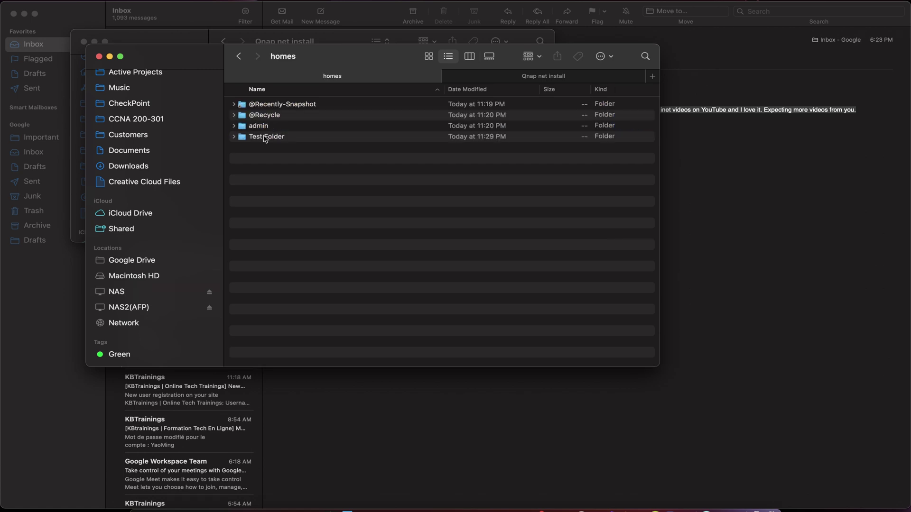
pyautogui.doubleClick(269, 138)
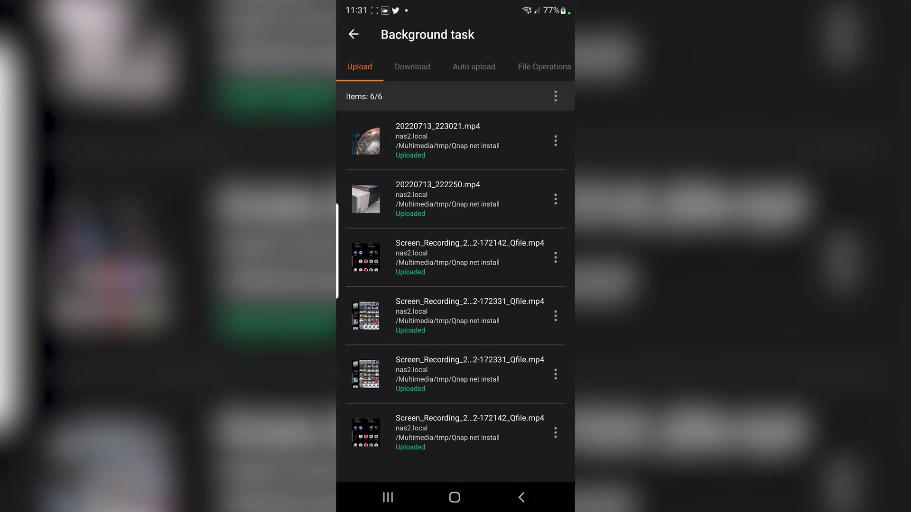
# In Qfile, start adding another NAS with host address nas.local
pyautogui.click(521, 497)
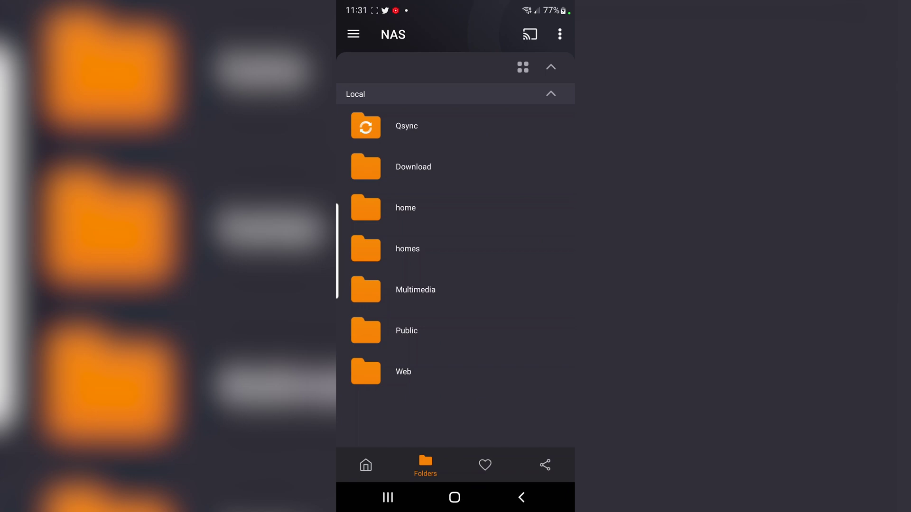
pyautogui.click(353, 35)
pyautogui.click(387, 136)
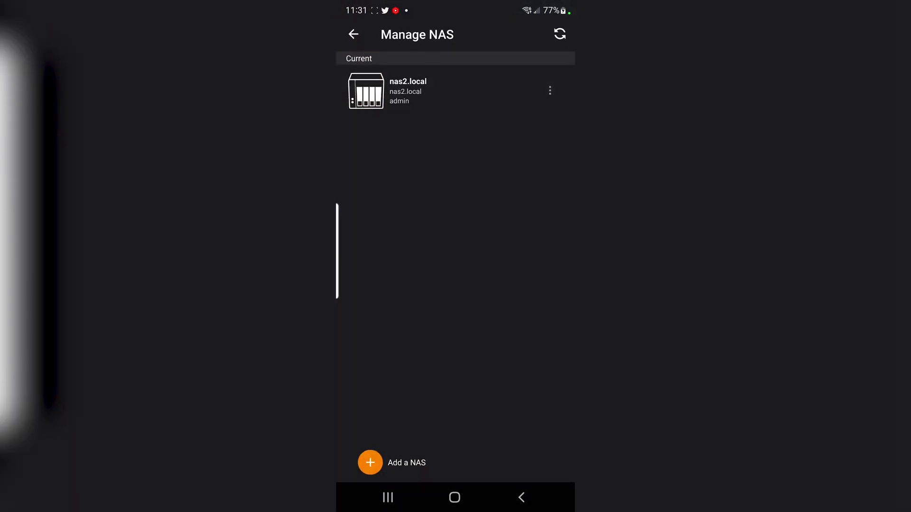
pyautogui.click(370, 462)
pyautogui.click(376, 108)
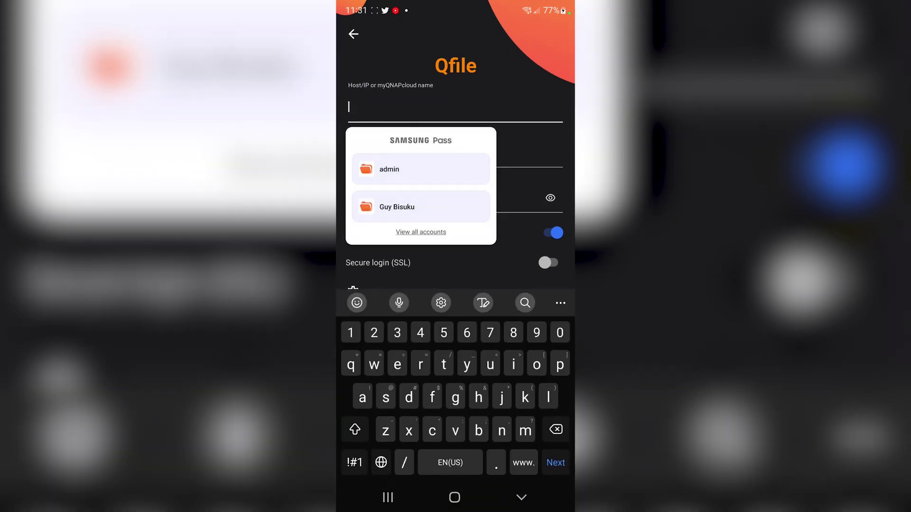
pyautogui.write('nas.')
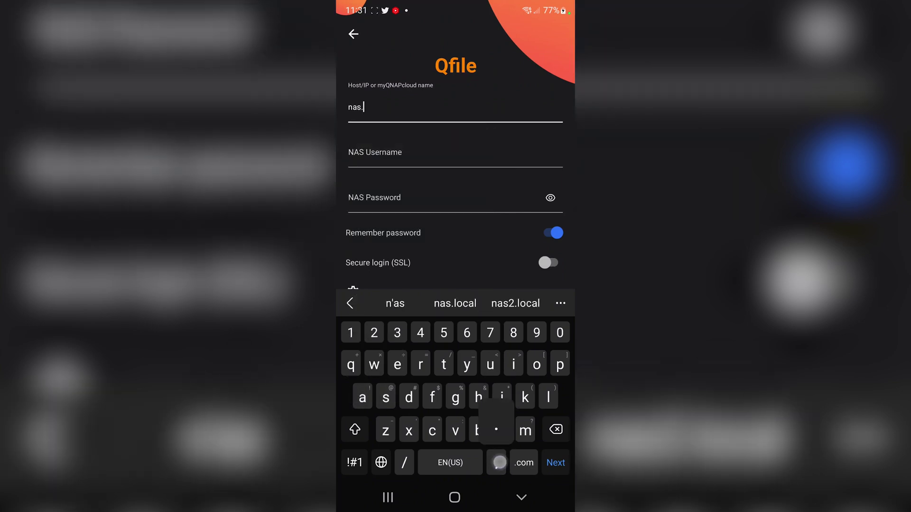
pyautogui.write('local')
pyautogui.click(360, 156)
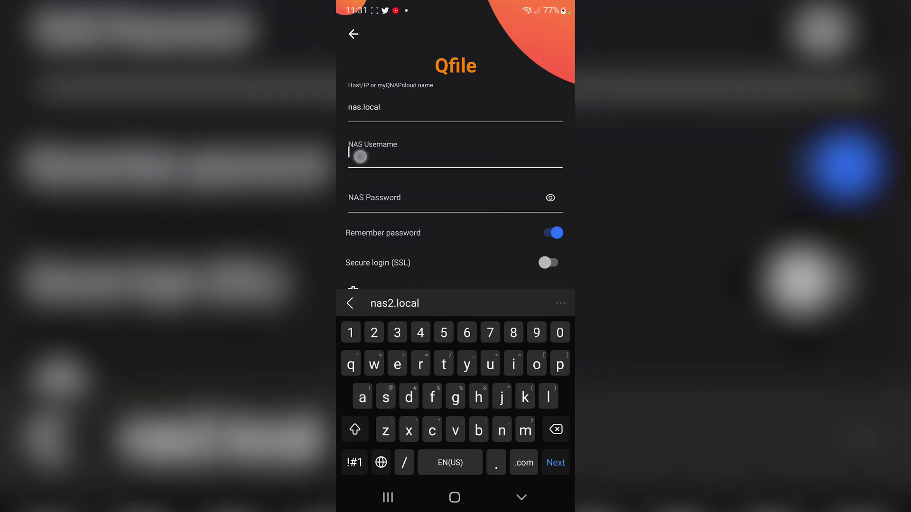
# Sign in with the NAS username and password, decline saving credentials, and open homes
pyautogui.write('KBTrainings')
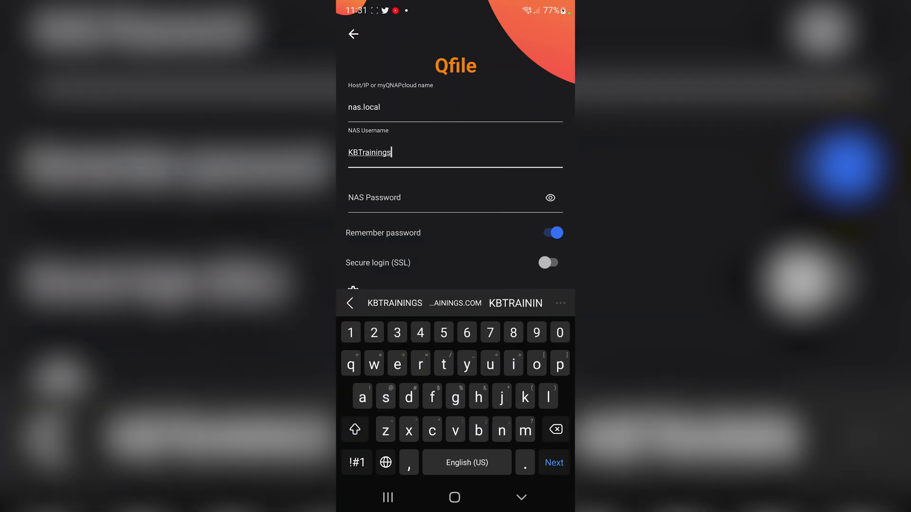
pyautogui.click(374, 197)
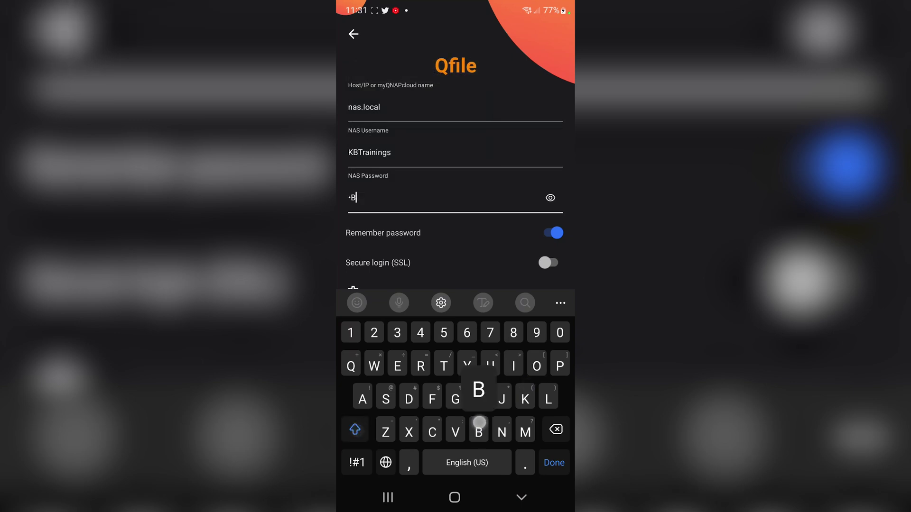
pyautogui.click(554, 462)
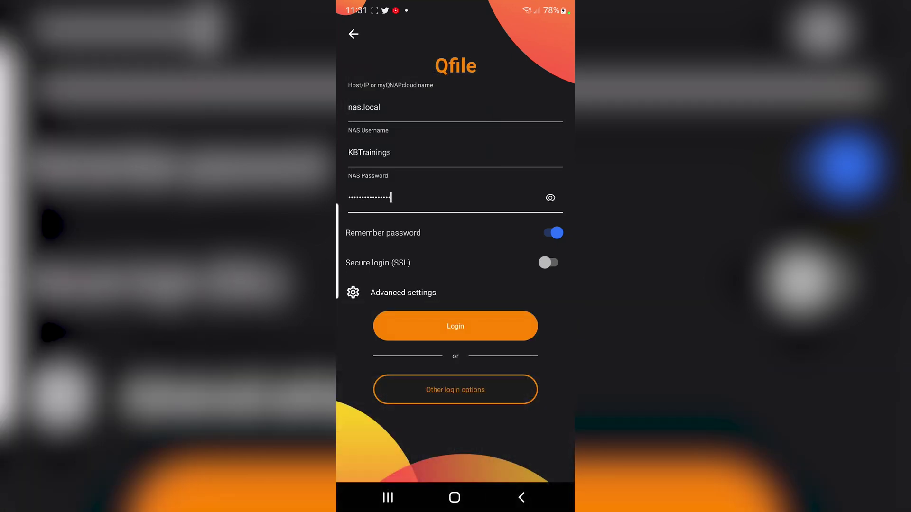
pyautogui.click(545, 326)
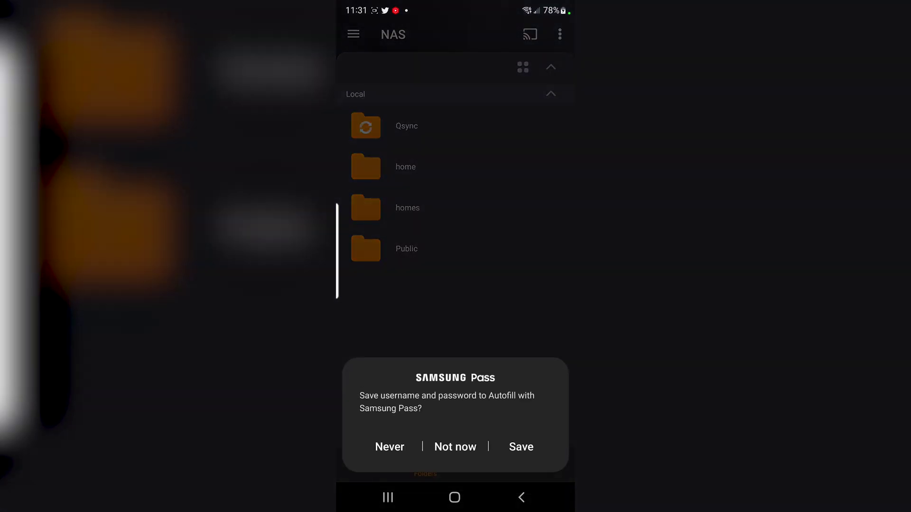
pyautogui.click(388, 446)
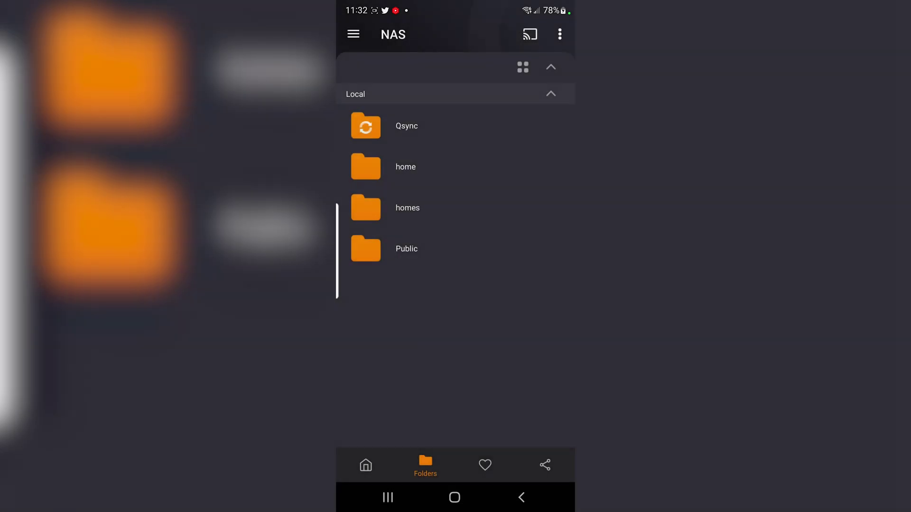
pyautogui.click(460, 206)
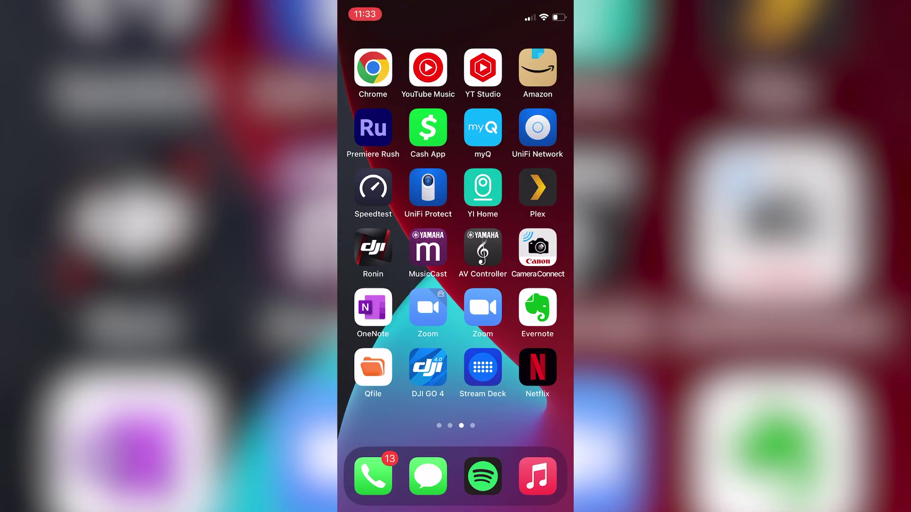
# On the iPhone, add a NAS in Qfile with host nas.local and the account username
pyautogui.click(373, 368)
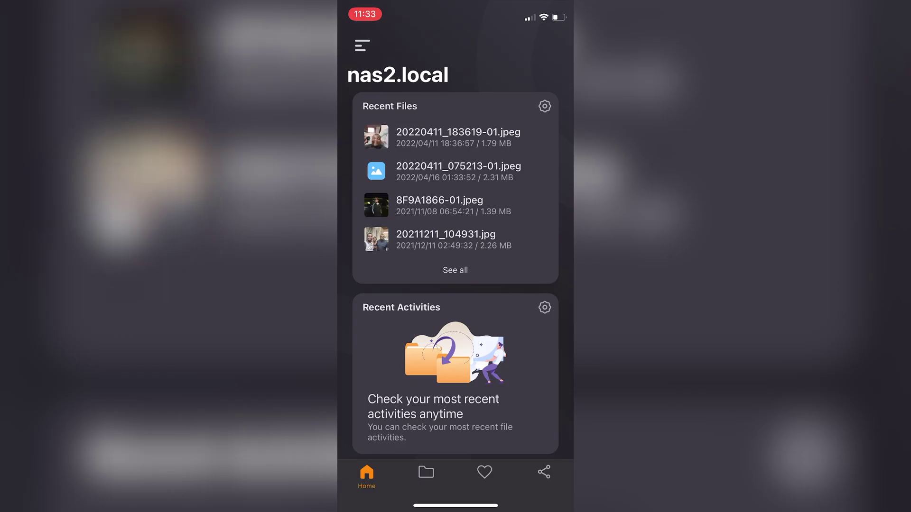
pyautogui.click(362, 45)
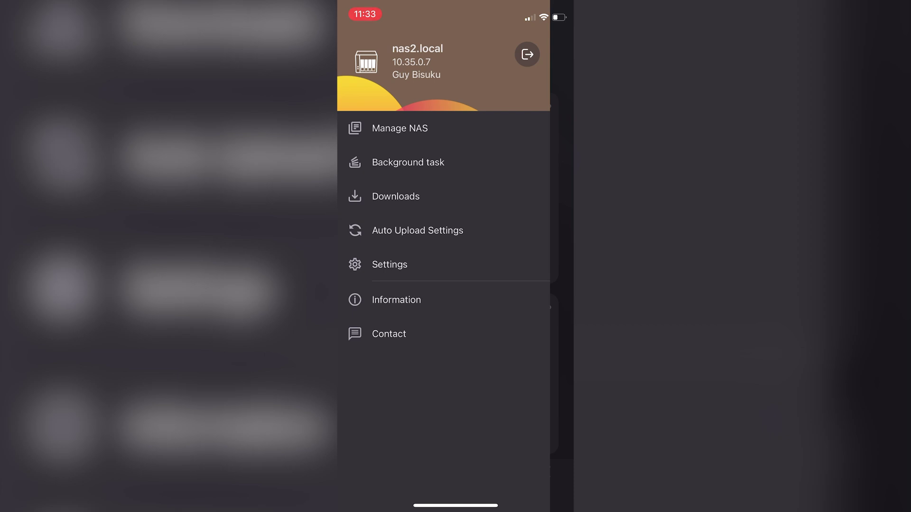
pyautogui.click(399, 128)
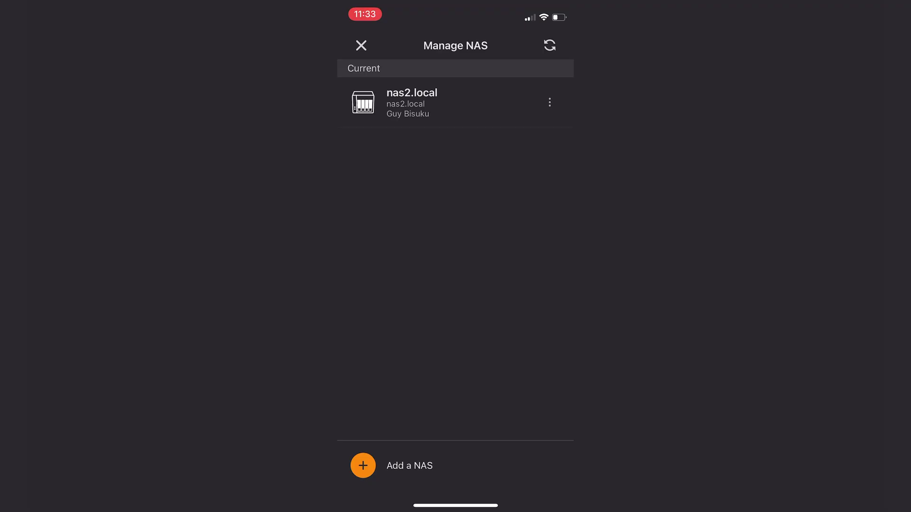
pyautogui.click(363, 465)
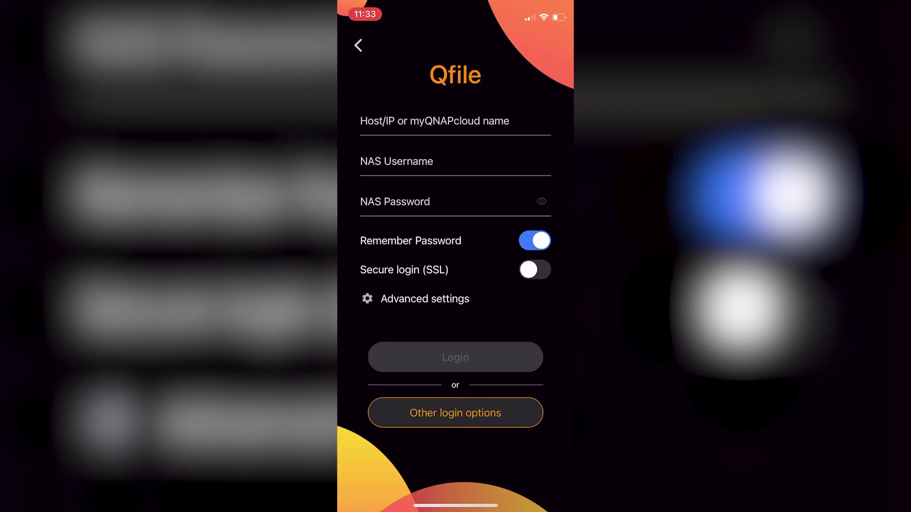
pyautogui.click(432, 122)
pyautogui.write('nas.local')
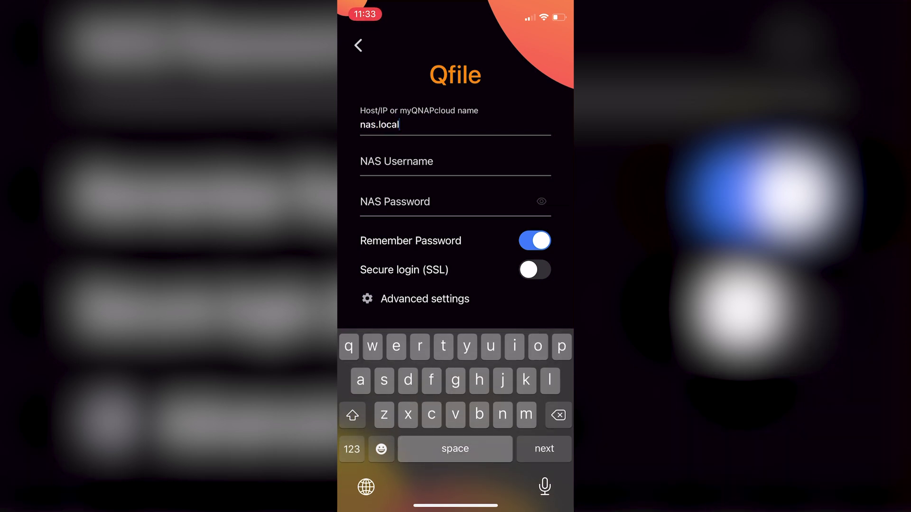
pyautogui.press('Return')
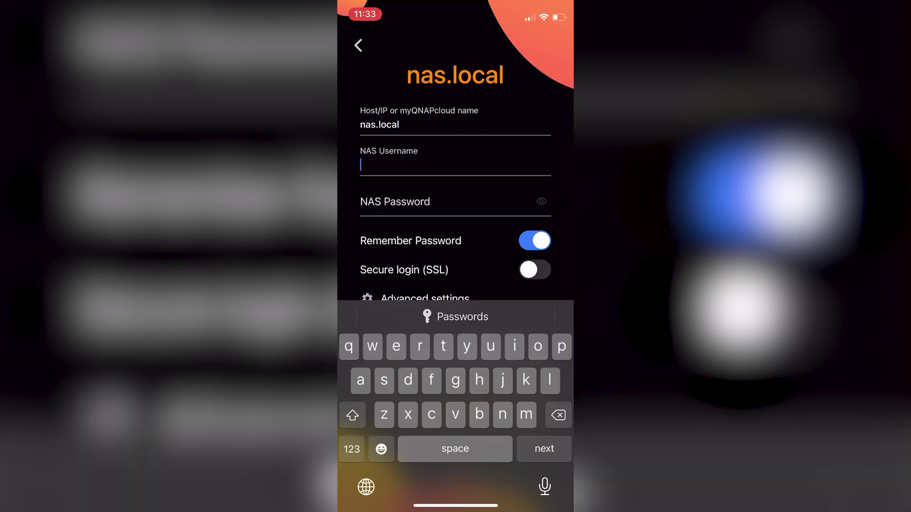
pyautogui.write('KBTrainings')
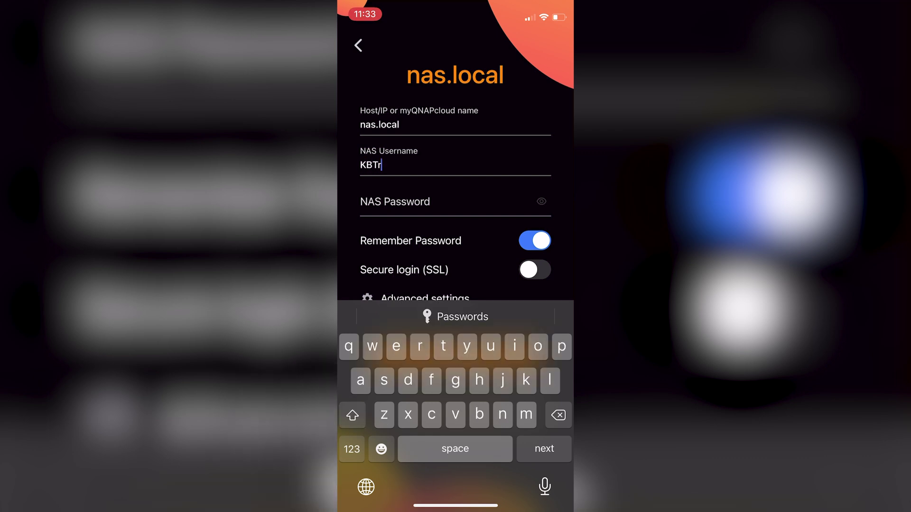
pyautogui.press('Return')
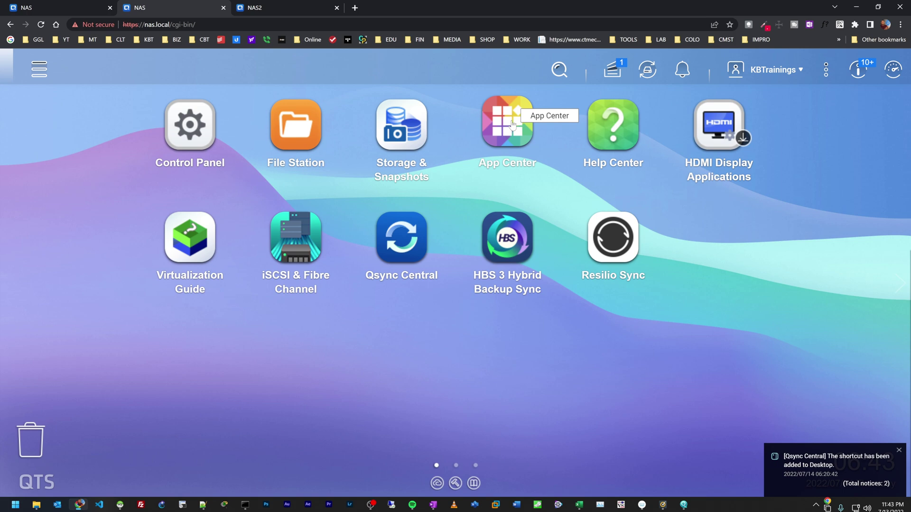
# Open App Center, skip its quick start, and install HBS 3 Hybrid Backup Sync from Backup/ Sync
pyautogui.click(505, 137)
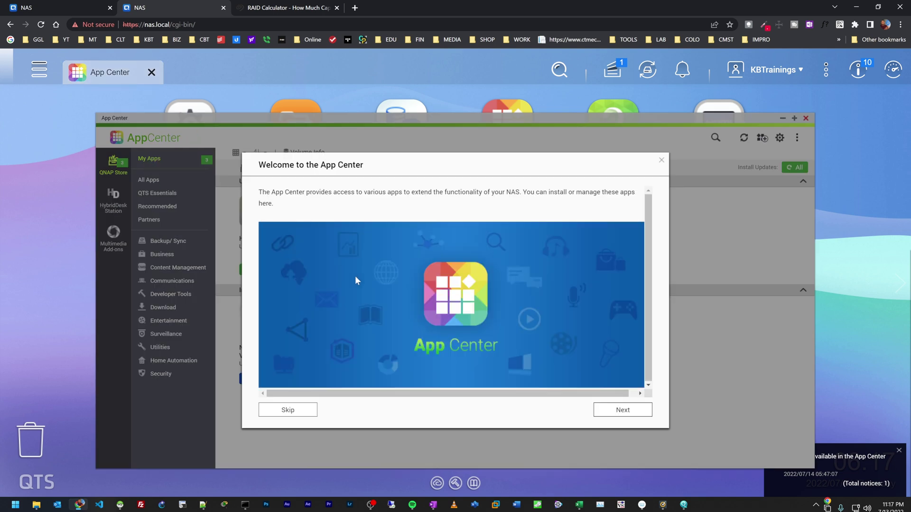
pyautogui.click(287, 411)
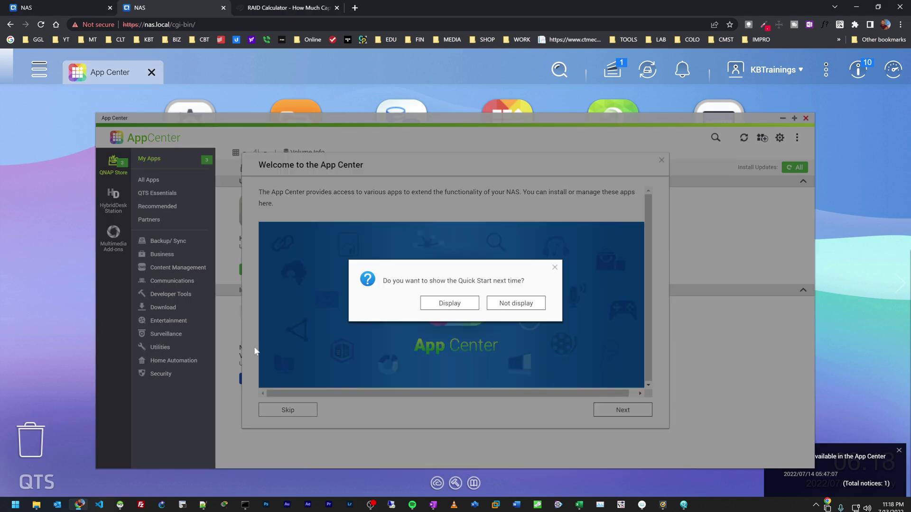
pyautogui.click(498, 309)
pyautogui.click(162, 241)
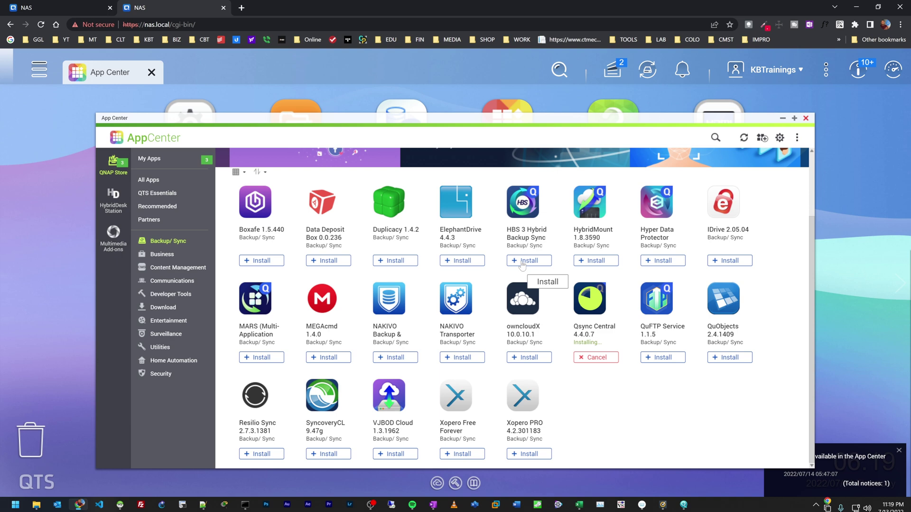
pyautogui.click(523, 264)
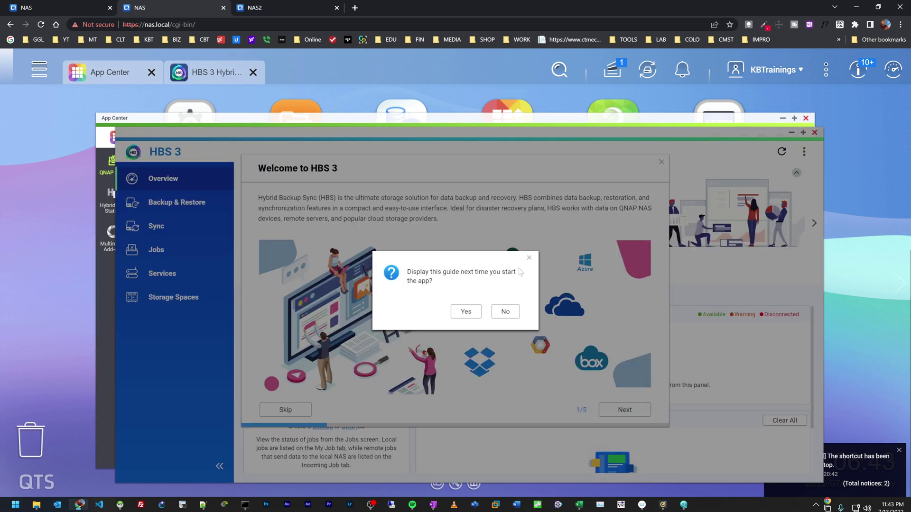
# In HBS 3 Services, enable the Rsync Server on port 873 and apply it
pyautogui.click(465, 312)
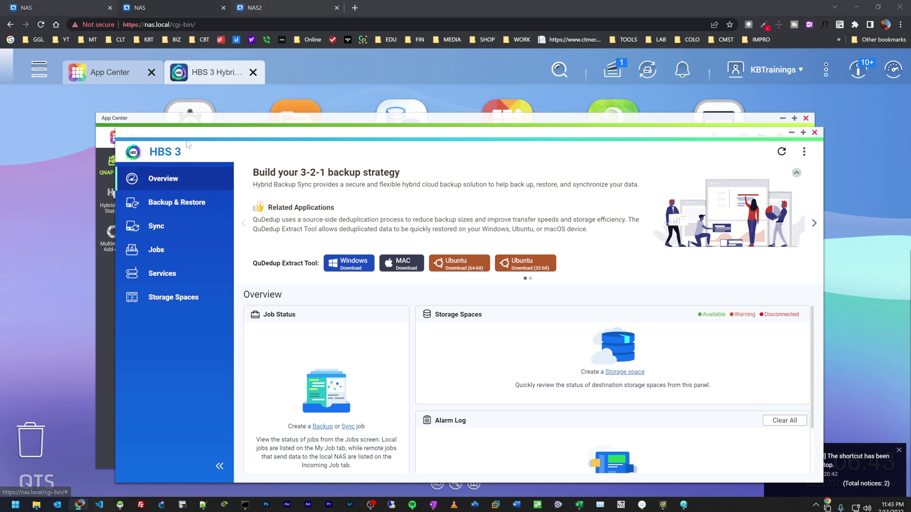
pyautogui.moveTo(208, 131); pyautogui.dragTo(199, 129)
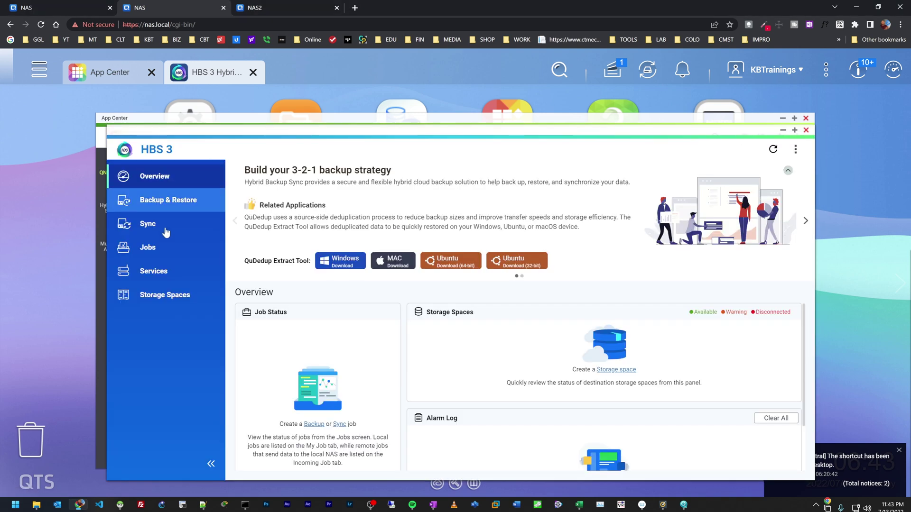
pyautogui.click(152, 272)
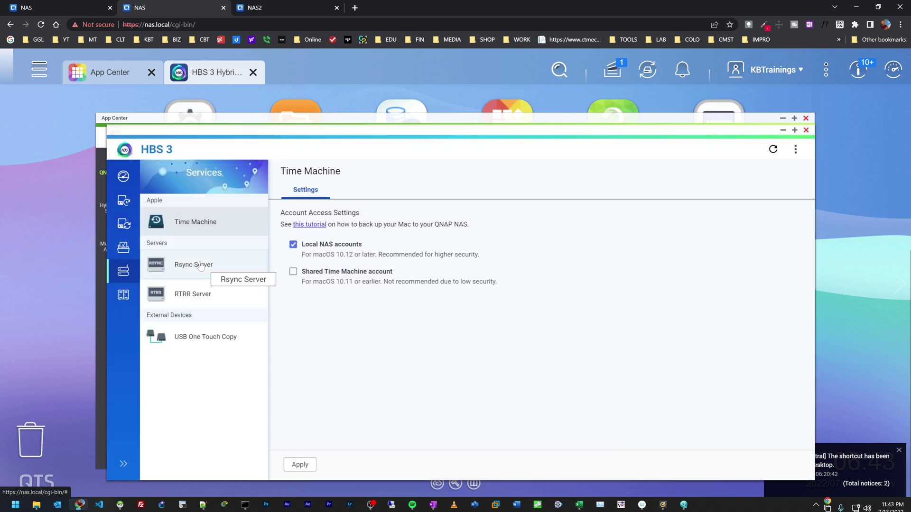
pyautogui.click(200, 266)
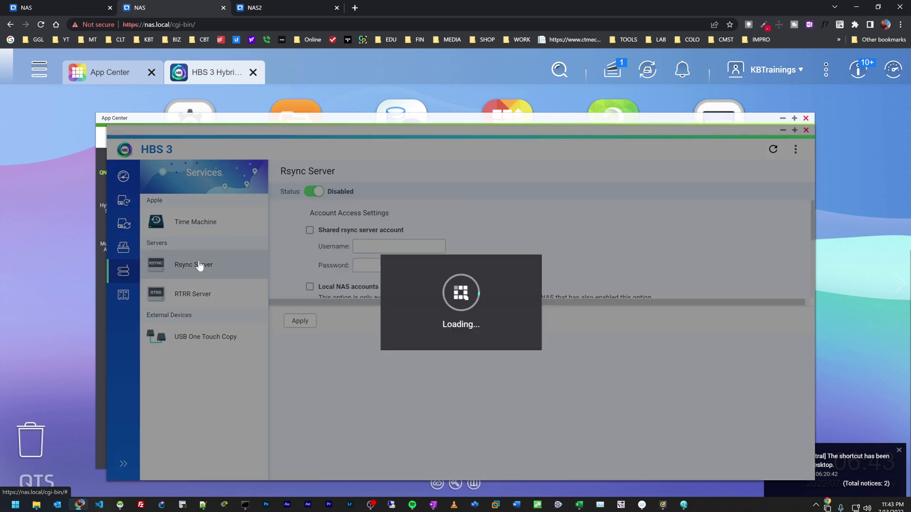
pyautogui.click(314, 192)
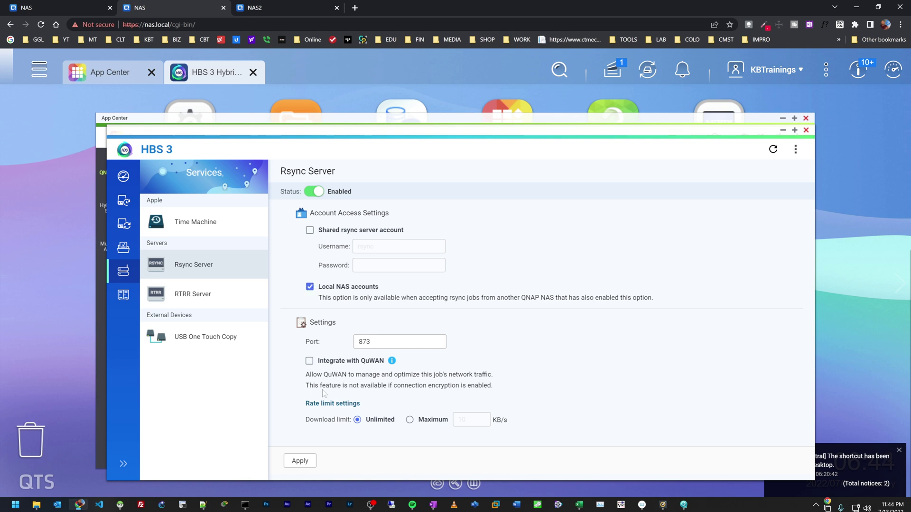
pyautogui.click(301, 462)
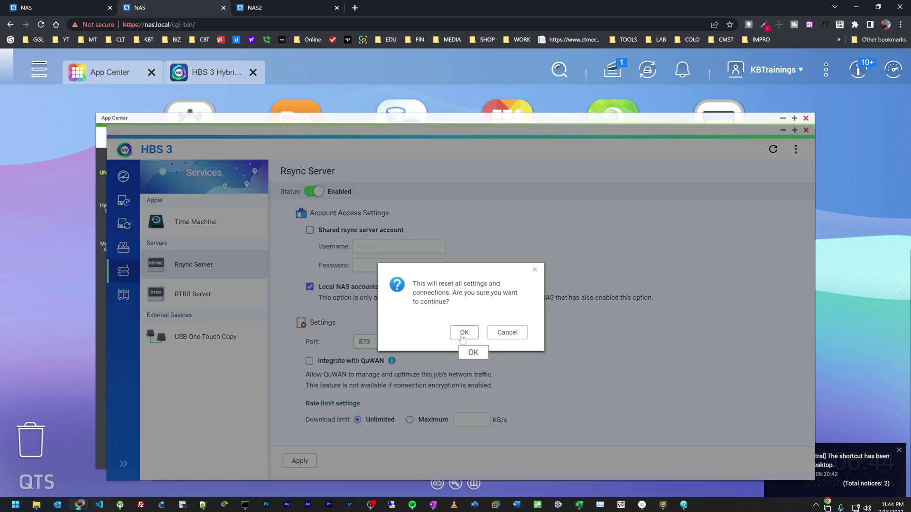
pyautogui.click(464, 333)
# Switch to the NAS2 browser tab
pyautogui.click(291, 7)
pyautogui.click(188, 2)
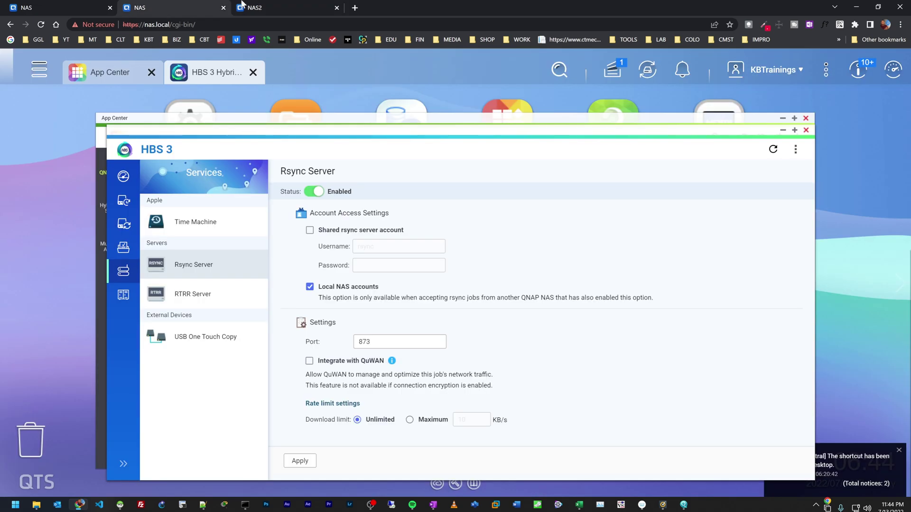
pyautogui.click(271, 5)
# On NAS2, allow remote Rsync servers with the rsync account and password, apply, then return to NAS1
pyautogui.click(606, 141)
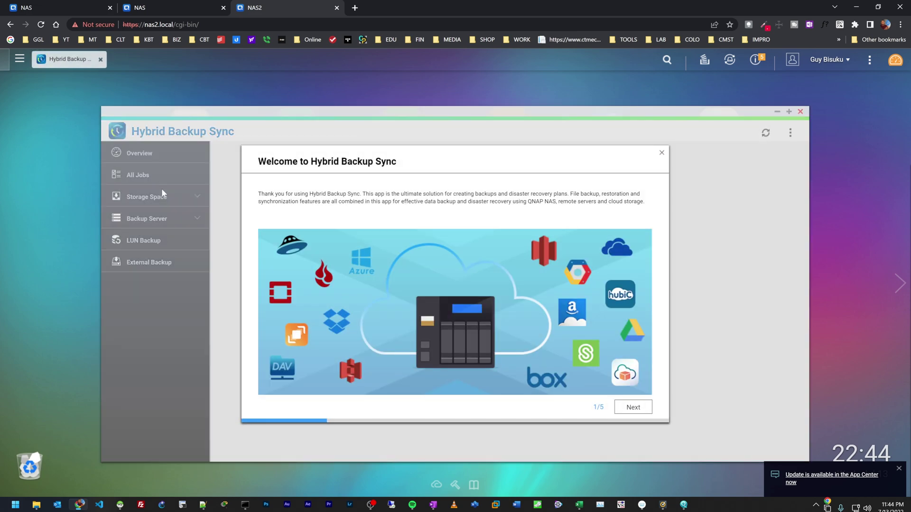
pyautogui.press('Escape')
pyautogui.click(126, 222)
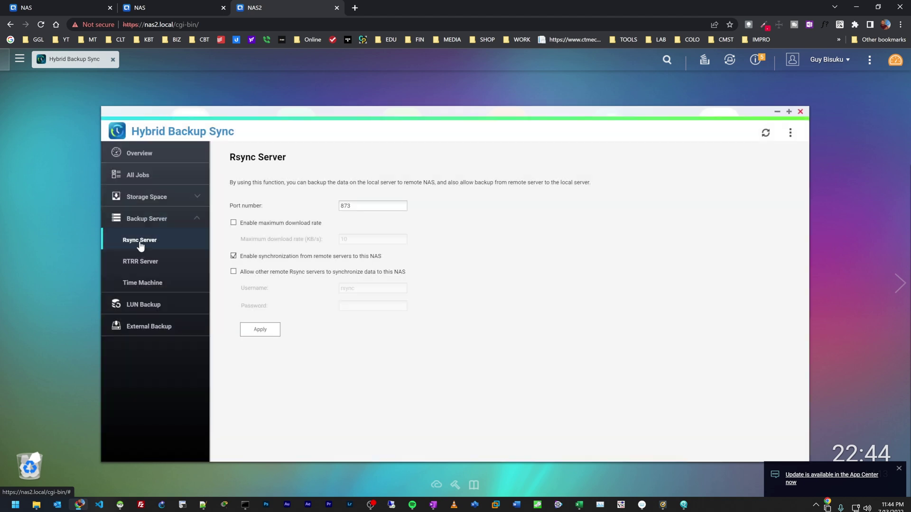
pyautogui.click(233, 272)
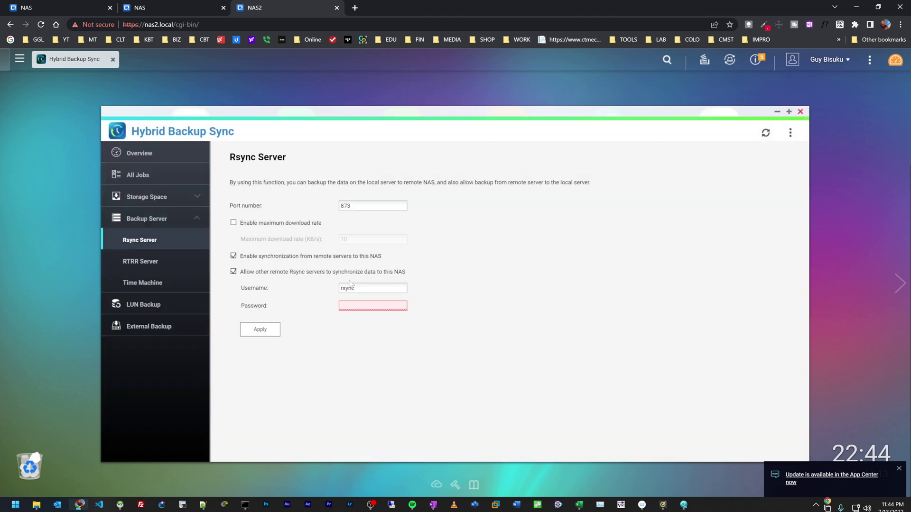
pyautogui.press('Tab')
pyautogui.press('Tab')
pyautogui.hotkey('ctrl', 'v')
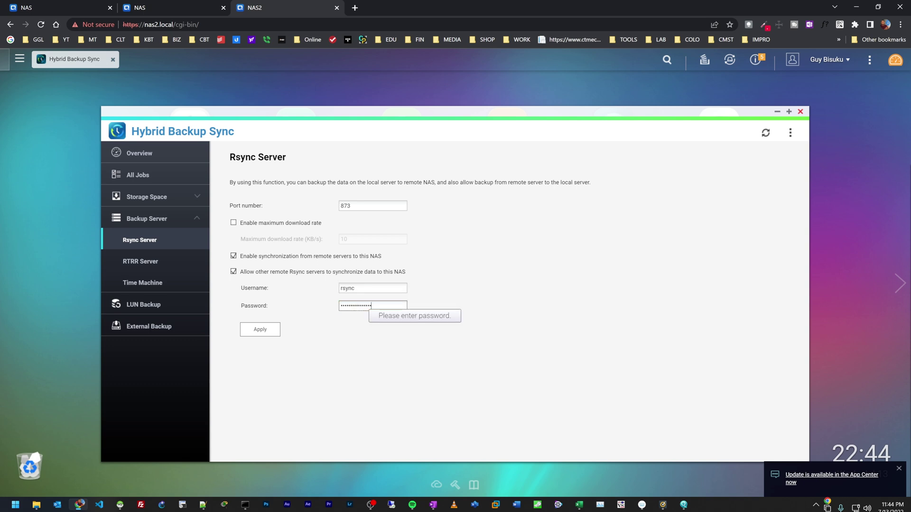
pyautogui.click(252, 332)
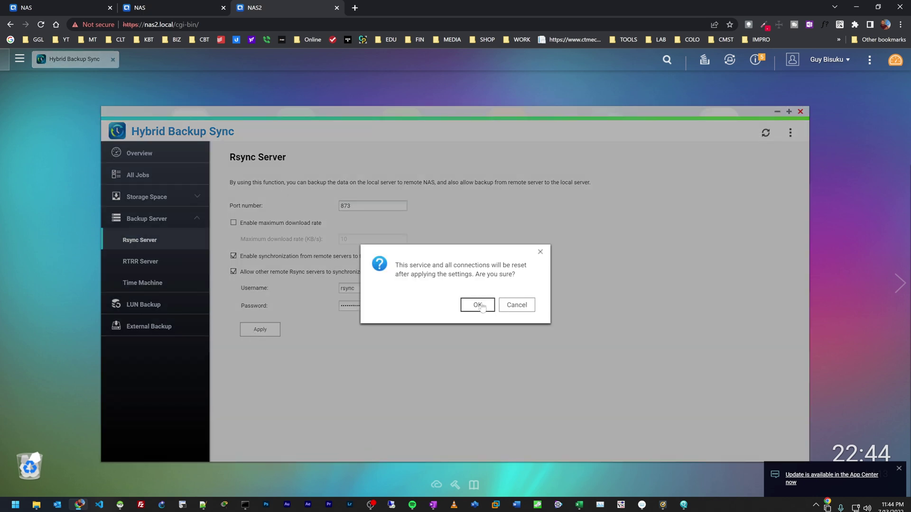
pyautogui.click(480, 304)
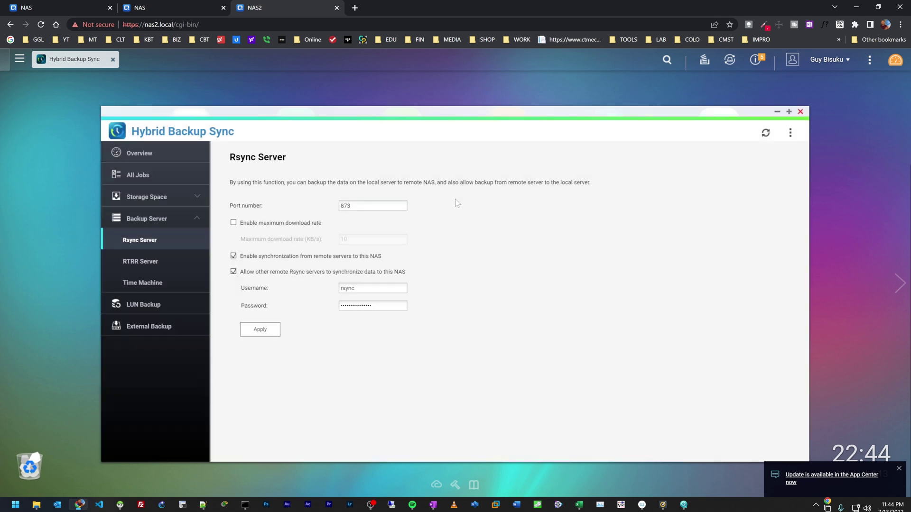
pyautogui.click(186, 2)
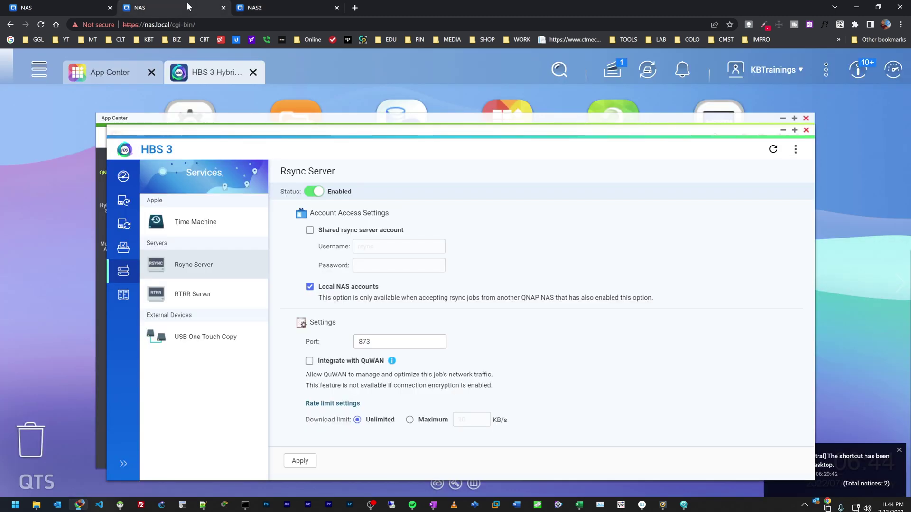
# In HBS 3 Sync, start creating a new Active Sync Job
pyautogui.click(123, 178)
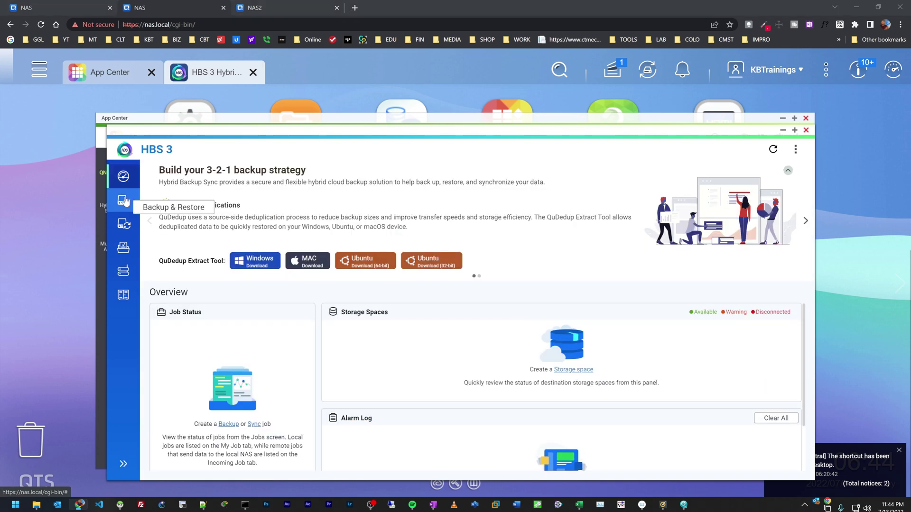
pyautogui.click(123, 201)
pyautogui.click(124, 223)
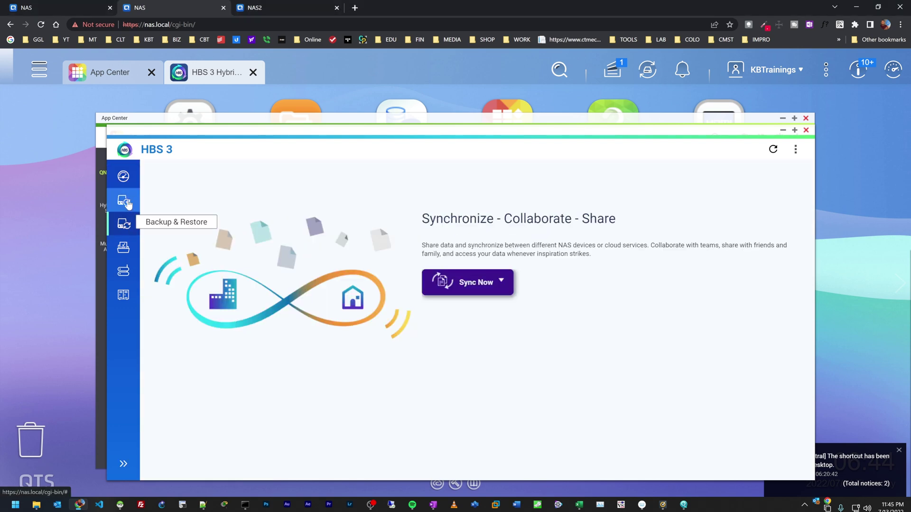
pyautogui.click(478, 287)
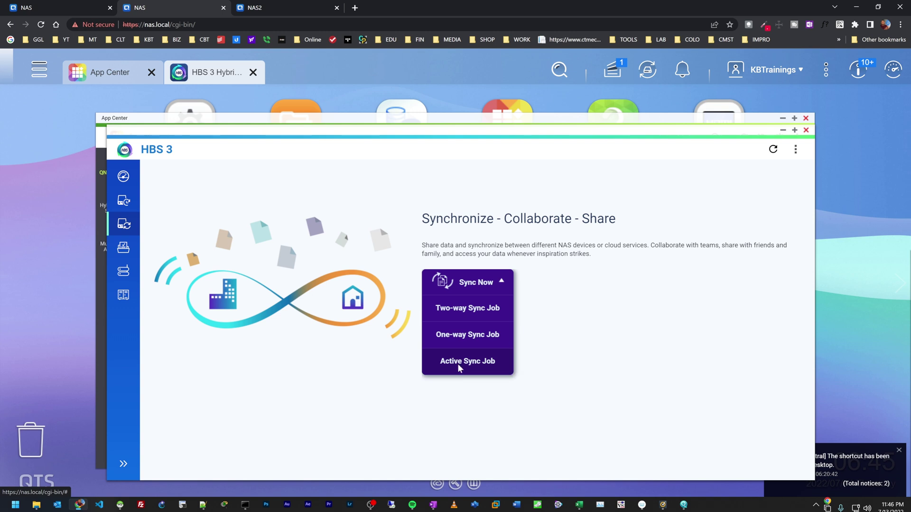
pyautogui.click(457, 364)
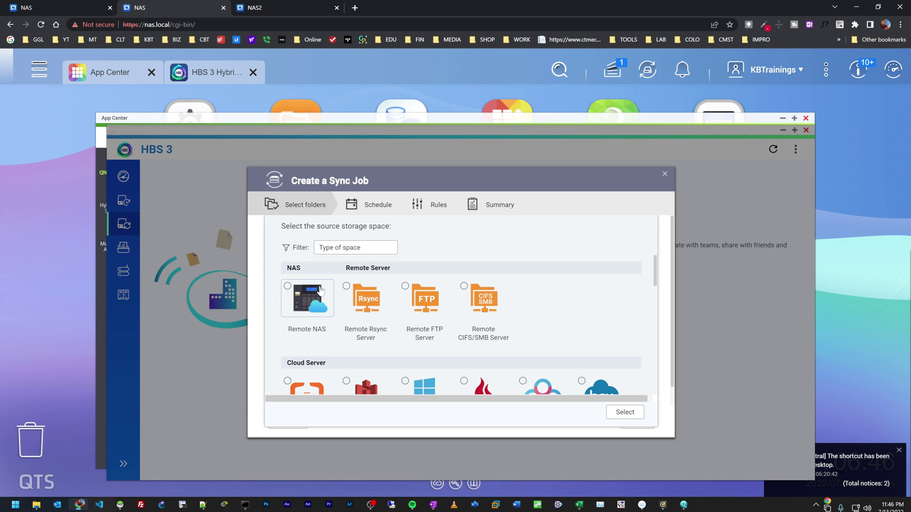
# Add a Remote Rsync Server named NAS2 at nas2.local with username rsync and its password
pyautogui.click(346, 288)
pyautogui.click(440, 246)
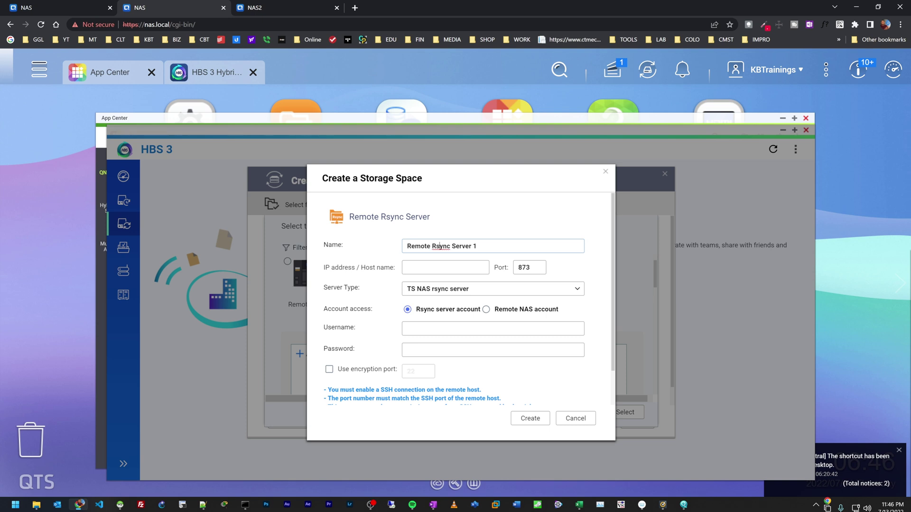
pyautogui.hotkey('ctrl', 'a')
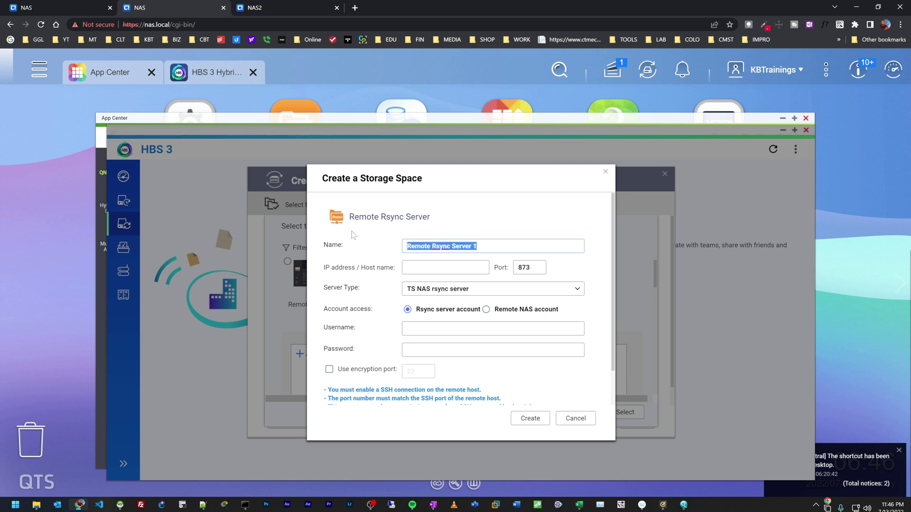
pyautogui.write('NAs')
pyautogui.press('BackSpace')
pyautogui.write('S2')
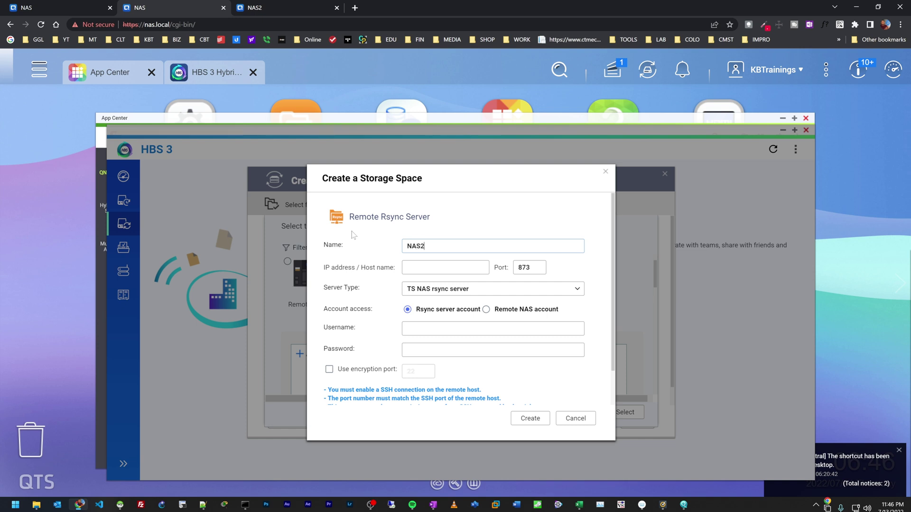
pyautogui.press('Tab')
pyautogui.write('nas2.')
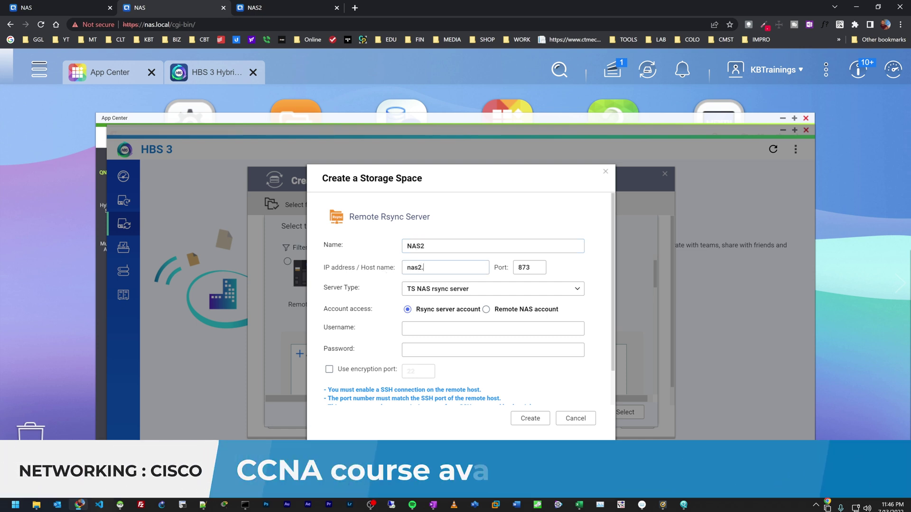
pyautogui.write('local')
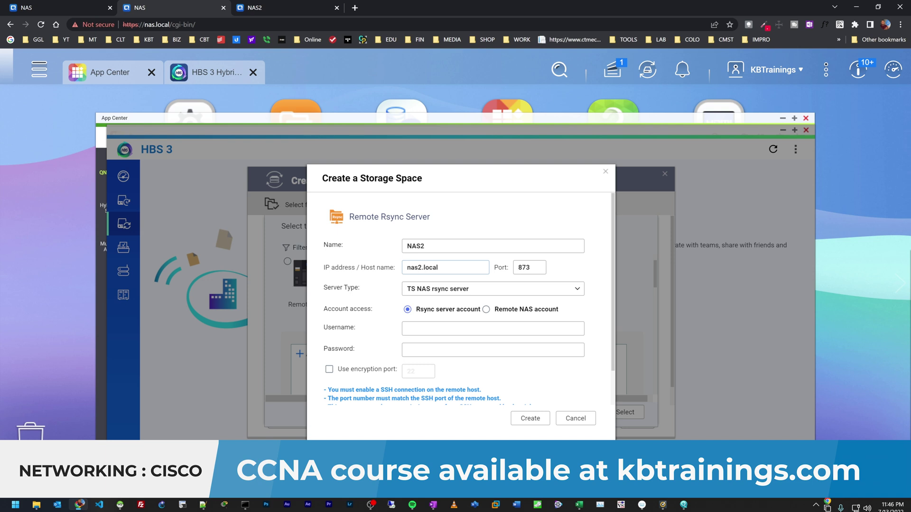
pyautogui.click(422, 331)
pyautogui.write('rsync')
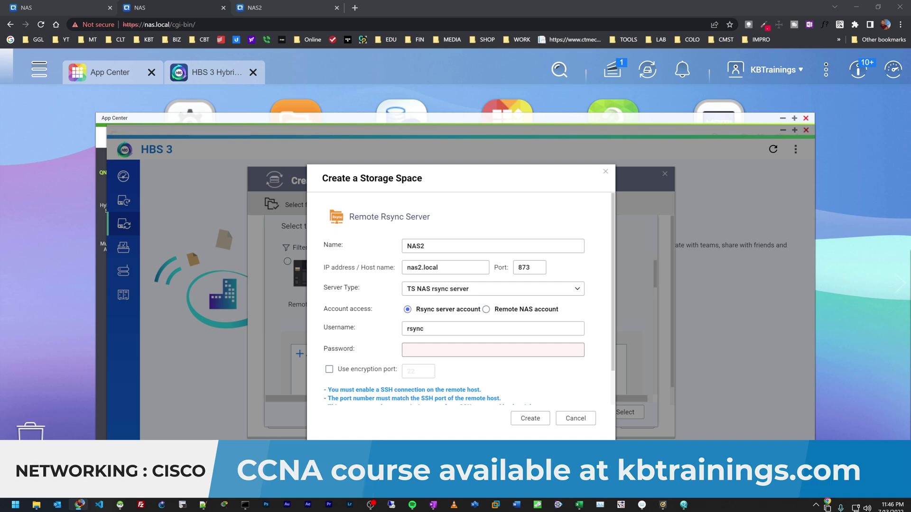
pyautogui.hotkey('ctrl', 'v')
pyautogui.scroll(-1, 367, 391)
# Test the connection and speed, then create NAS2 and use it as the remote side
pyautogui.click(367, 391)
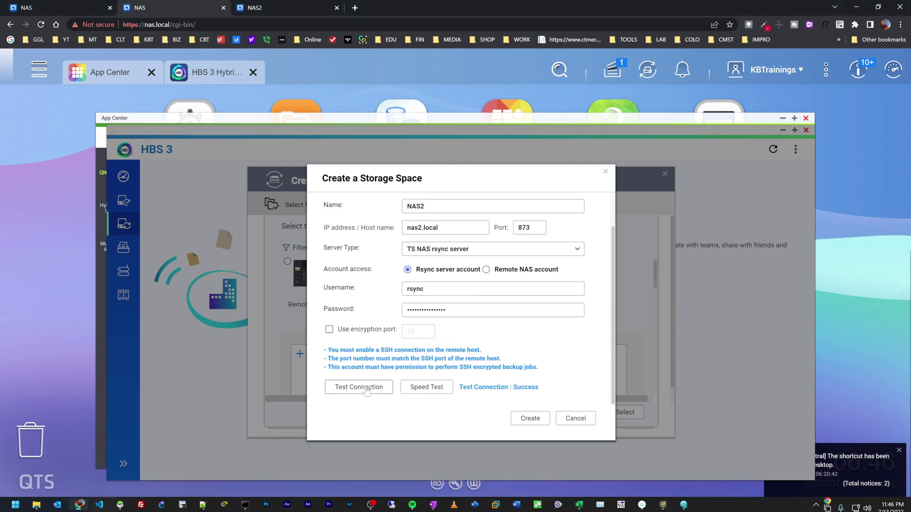
pyautogui.click(412, 388)
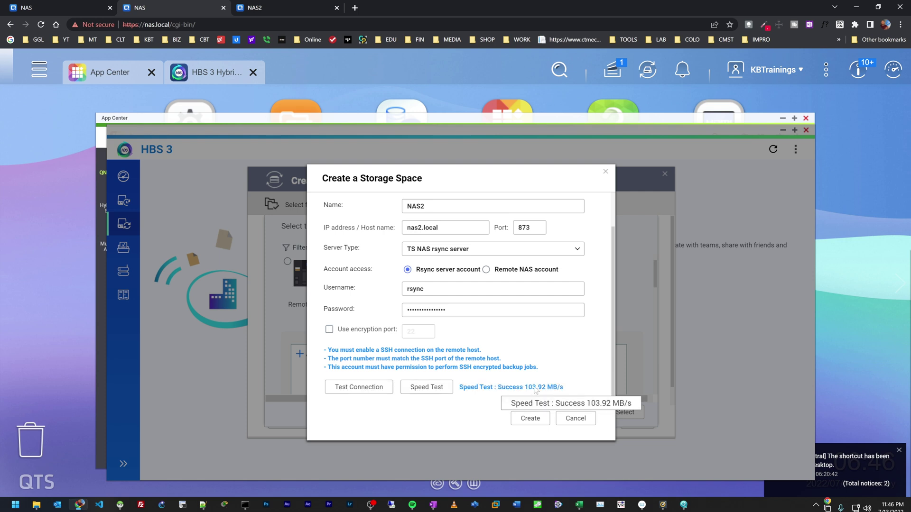
pyautogui.click(530, 420)
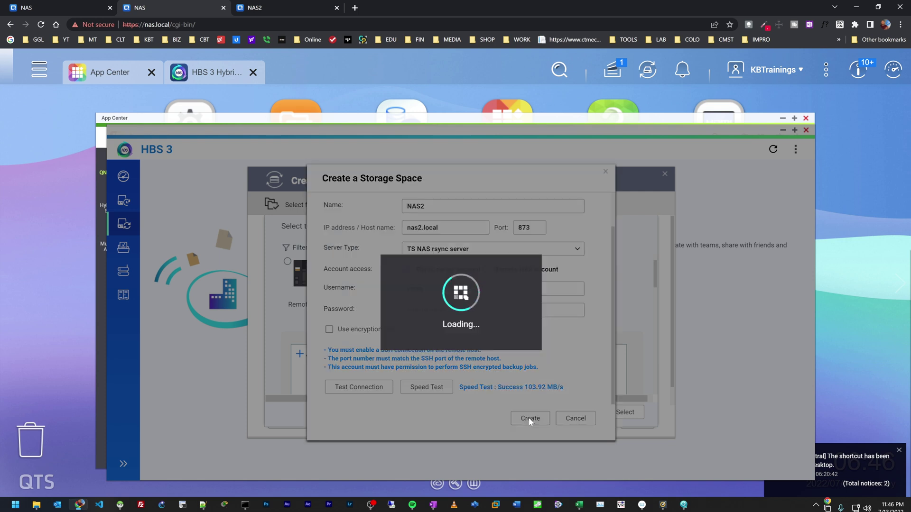
pyautogui.click(622, 415)
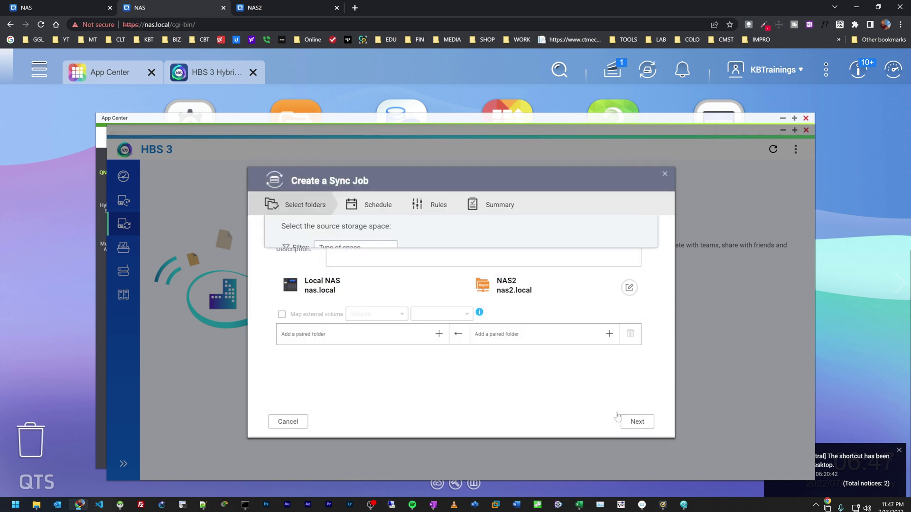
# Choose the homes folder as the local sync folder
pyautogui.click(439, 335)
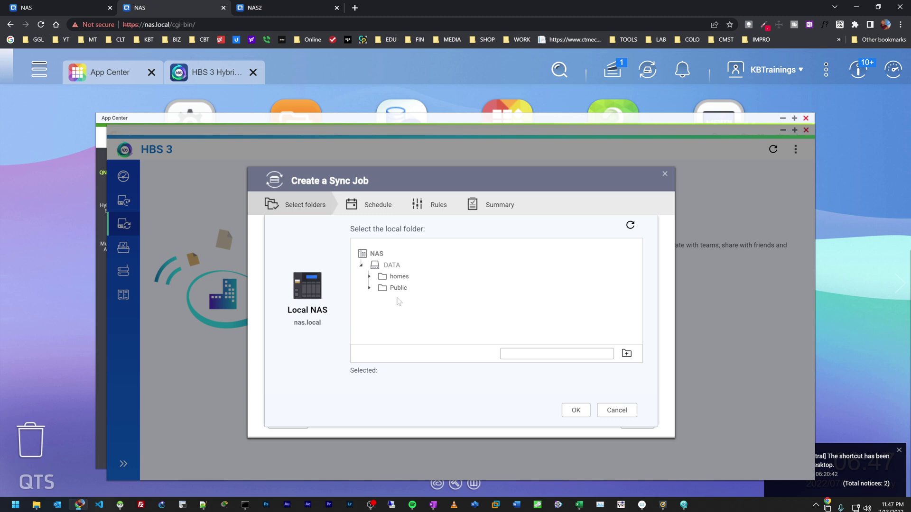
pyautogui.click(369, 277)
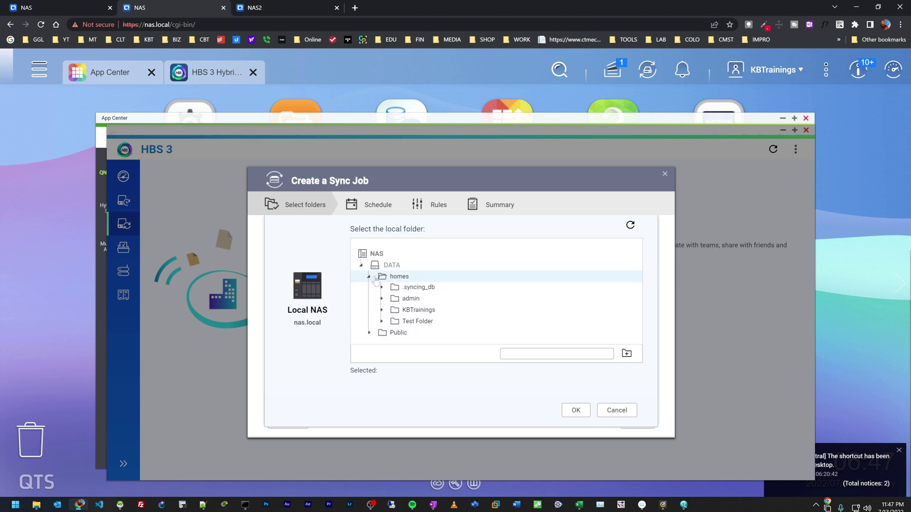
pyautogui.click(400, 278)
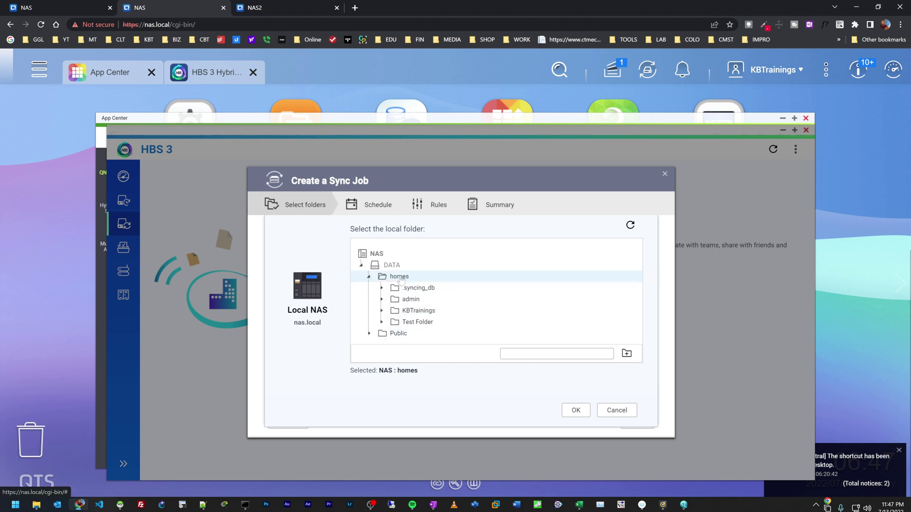
pyautogui.click(576, 411)
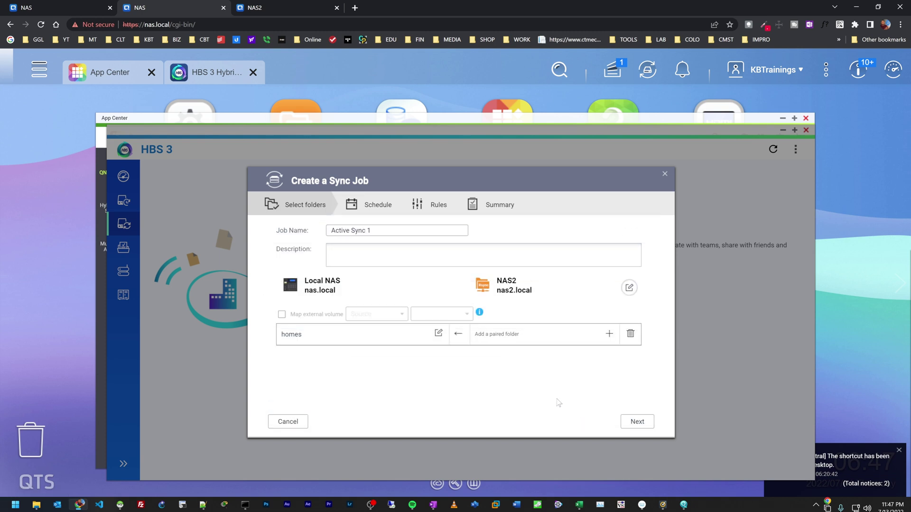
# Choose NAS2's /Multimedia folder as the remote sync folder
pyautogui.click(609, 334)
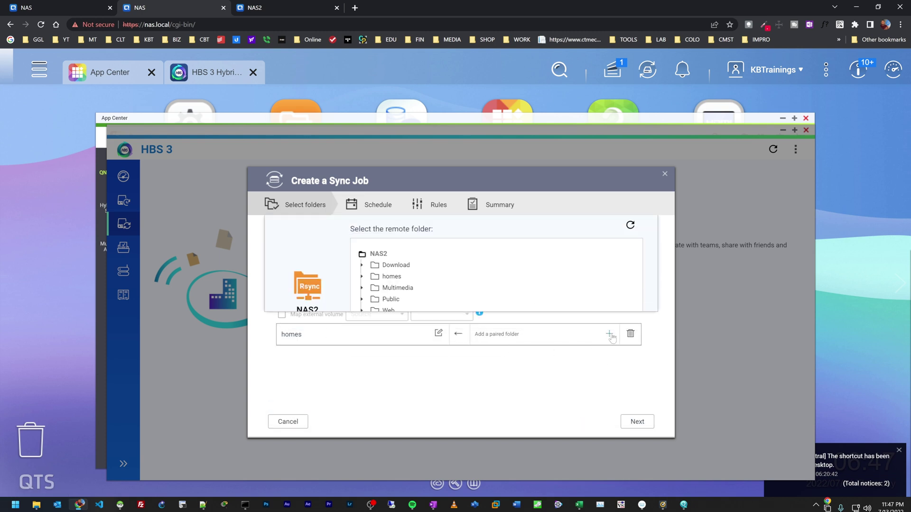
pyautogui.click(388, 290)
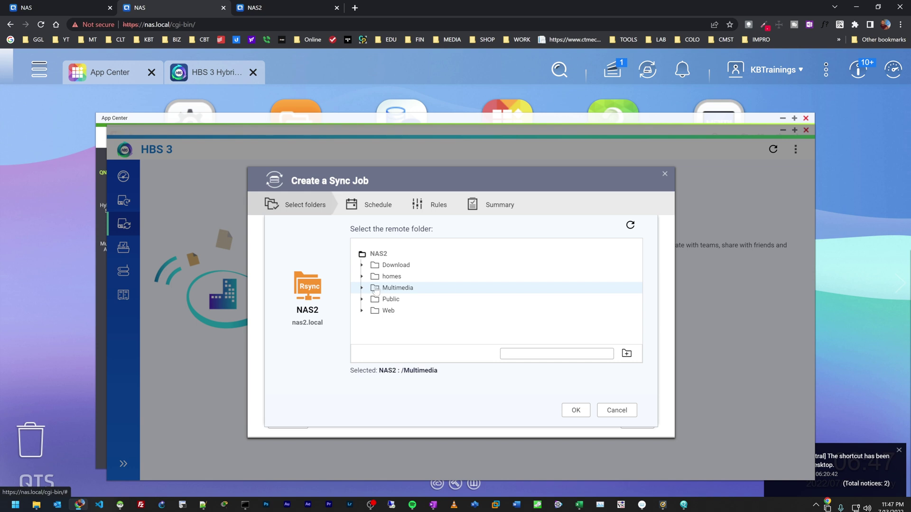
pyautogui.click(362, 288)
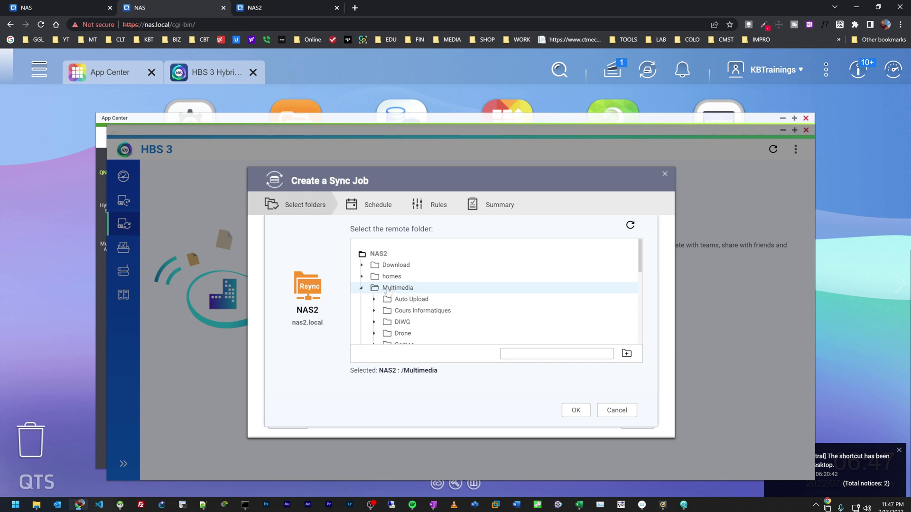
pyautogui.click(362, 289)
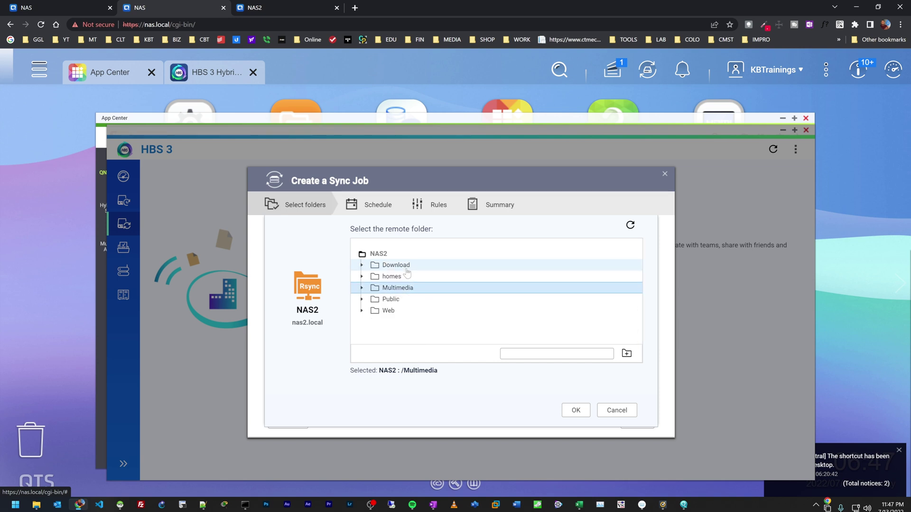
pyautogui.click(394, 291)
pyautogui.click(573, 412)
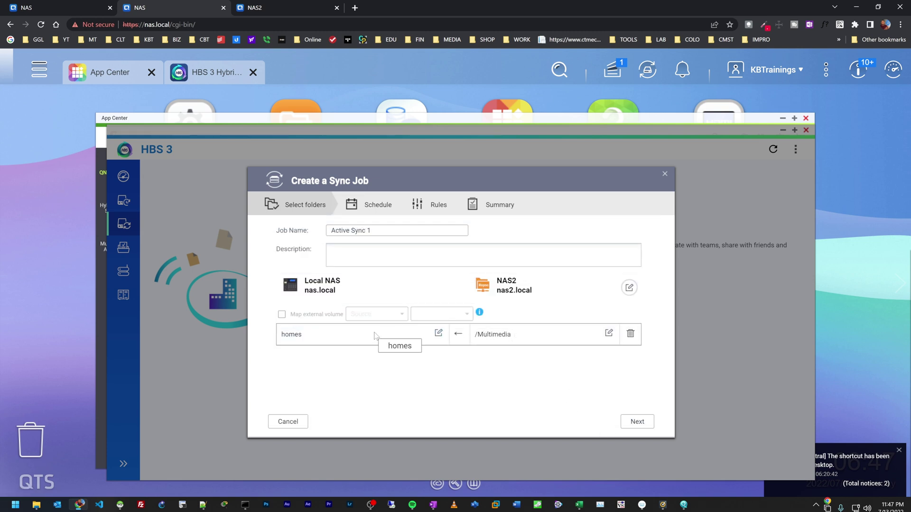
# Keep no schedule and default rules, review the summary, and create Active Sync 1
pyautogui.click(637, 422)
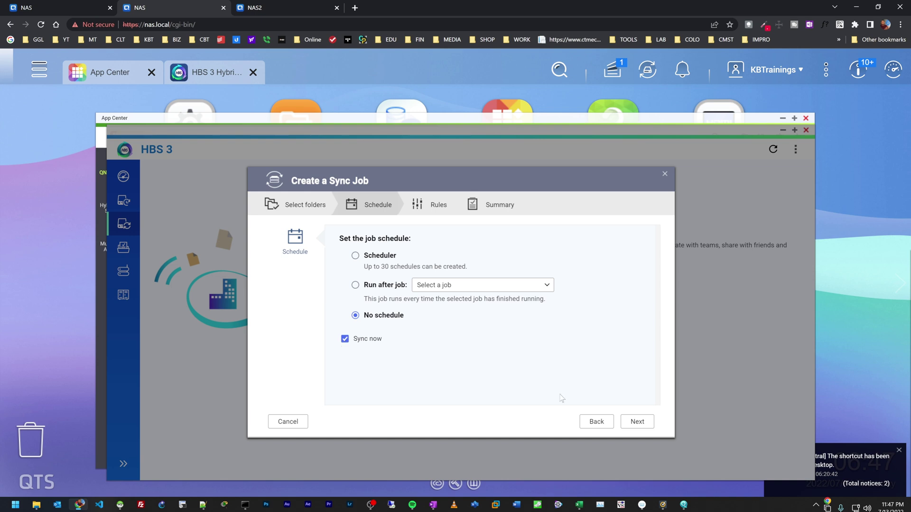
pyautogui.click(637, 422)
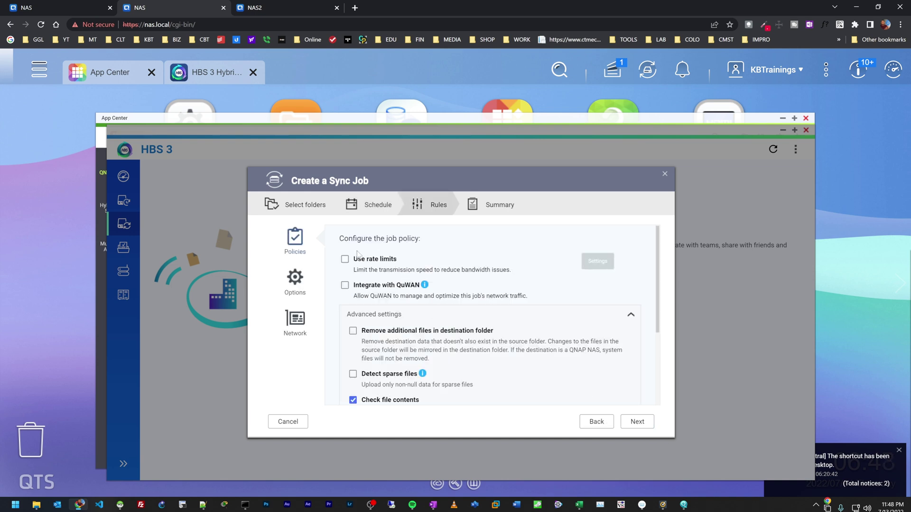
pyautogui.scroll(-1, 350, 259)
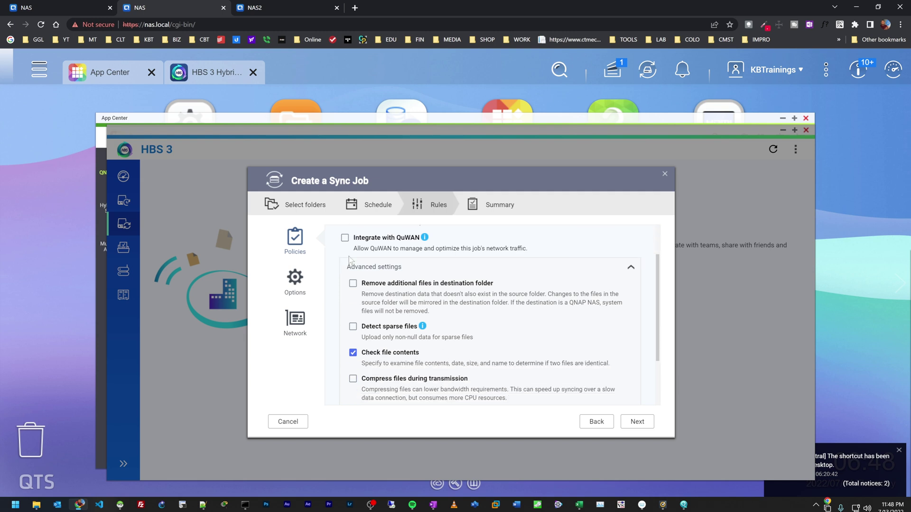
pyautogui.scroll(1, 350, 259)
pyautogui.scroll(-3, 384, 328)
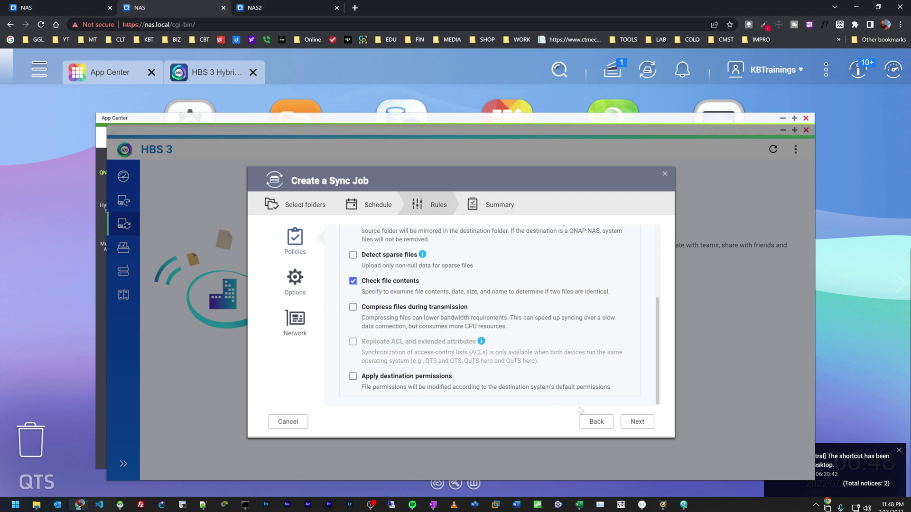
pyautogui.click(636, 422)
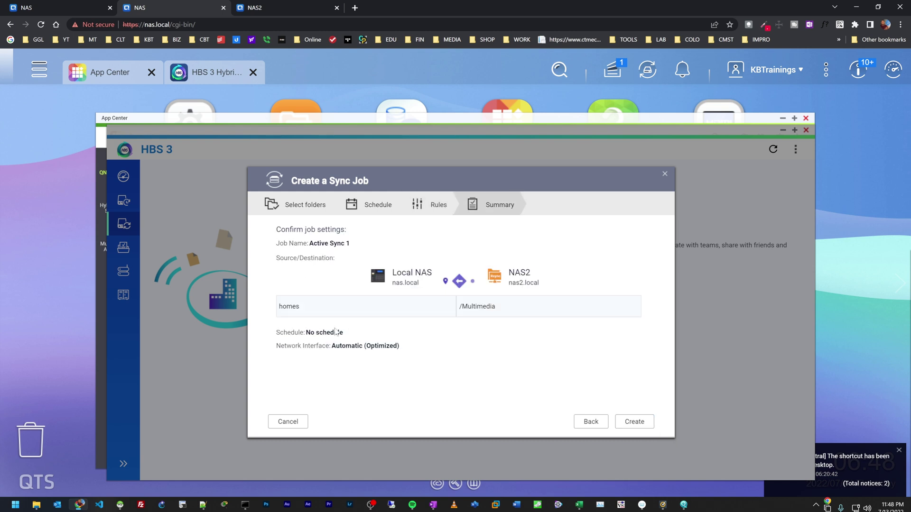
pyautogui.click(633, 421)
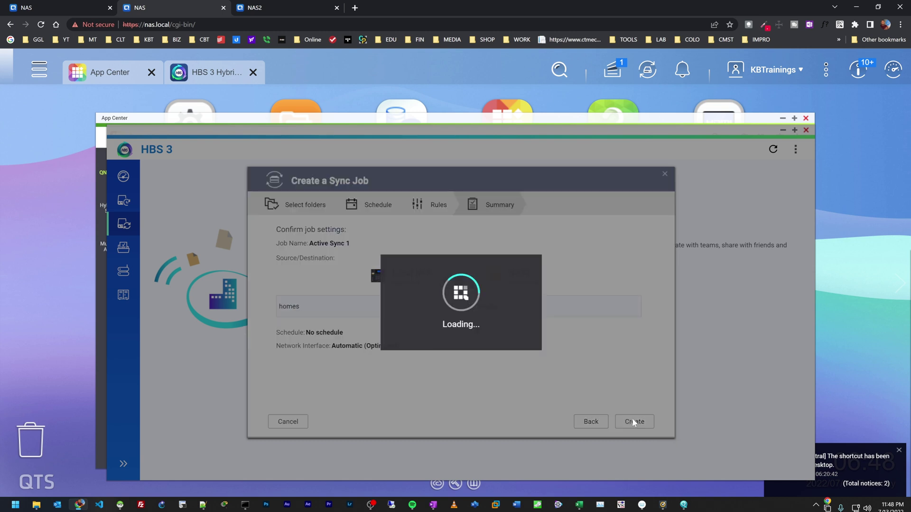